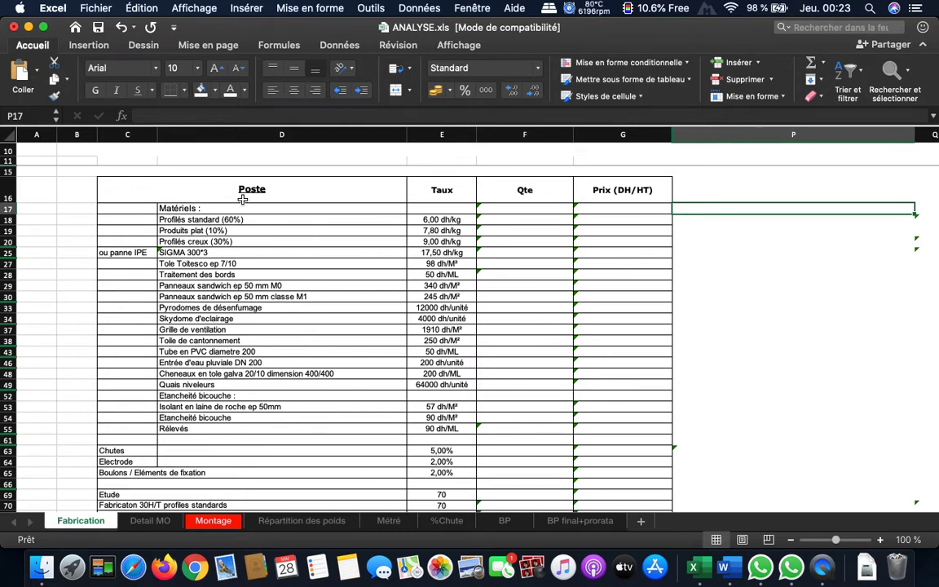
Examine the material items in the Poste column from Profilés standard down to Entrée d'eau pluviale DN 200.
left_click_drag(229, 219, 245, 239)
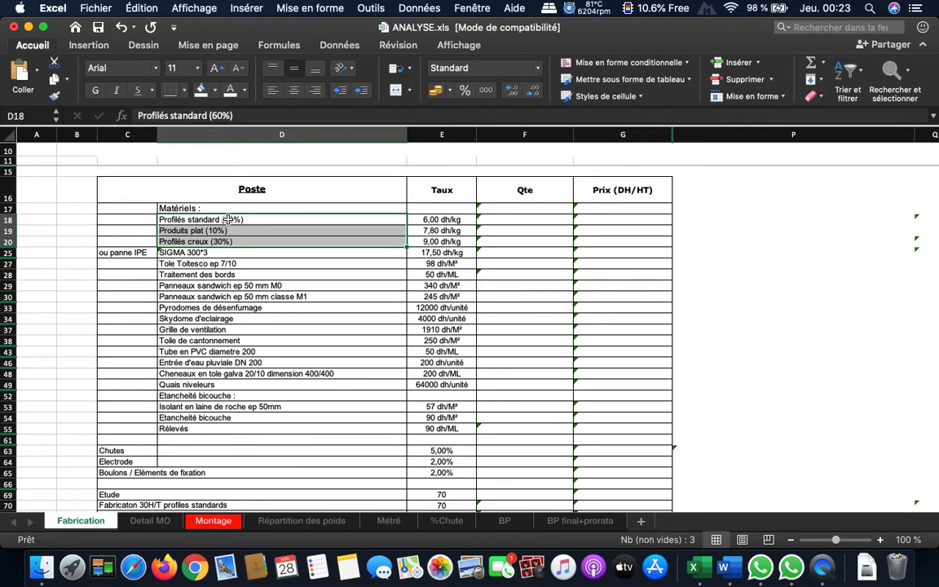
left_click(253, 218)
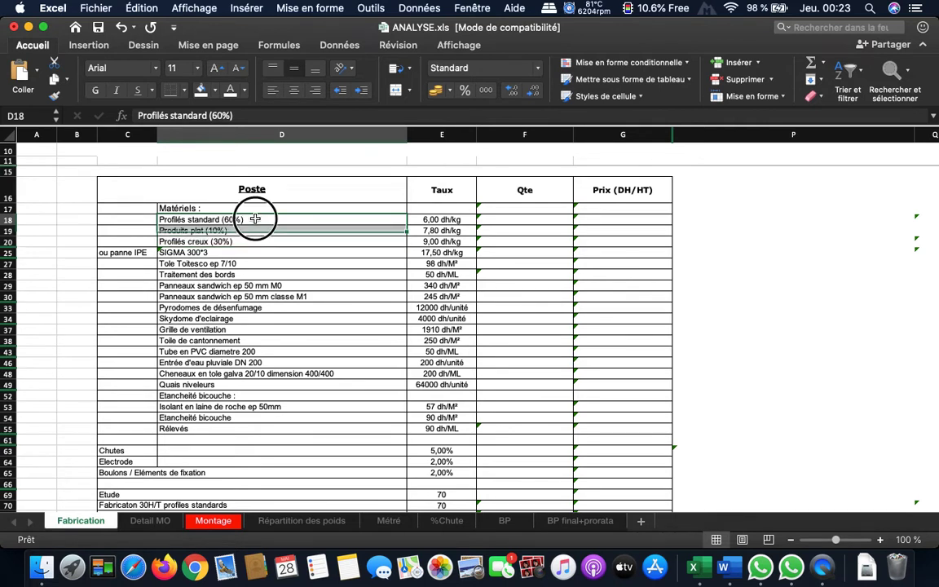
left_click(304, 253)
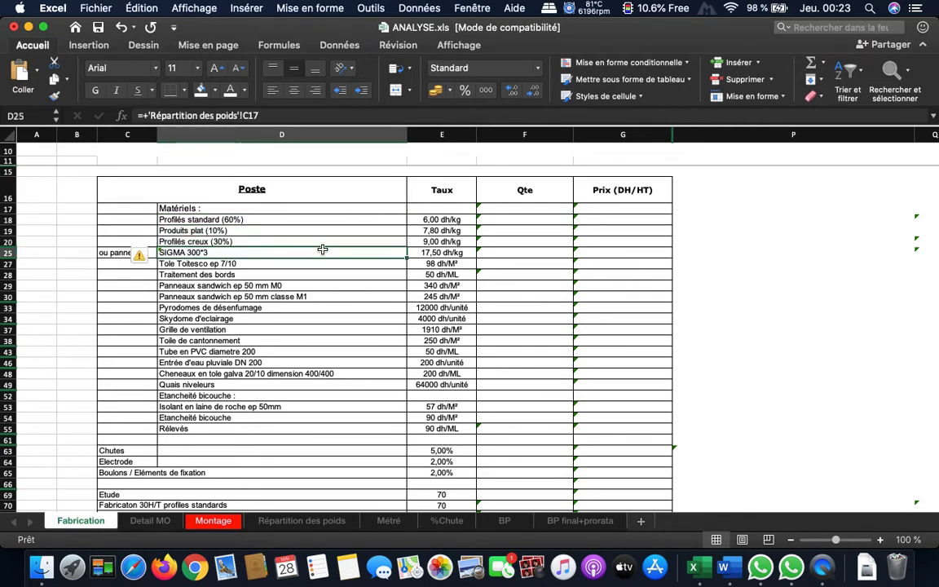
left_click(269, 264)
left_click(263, 277)
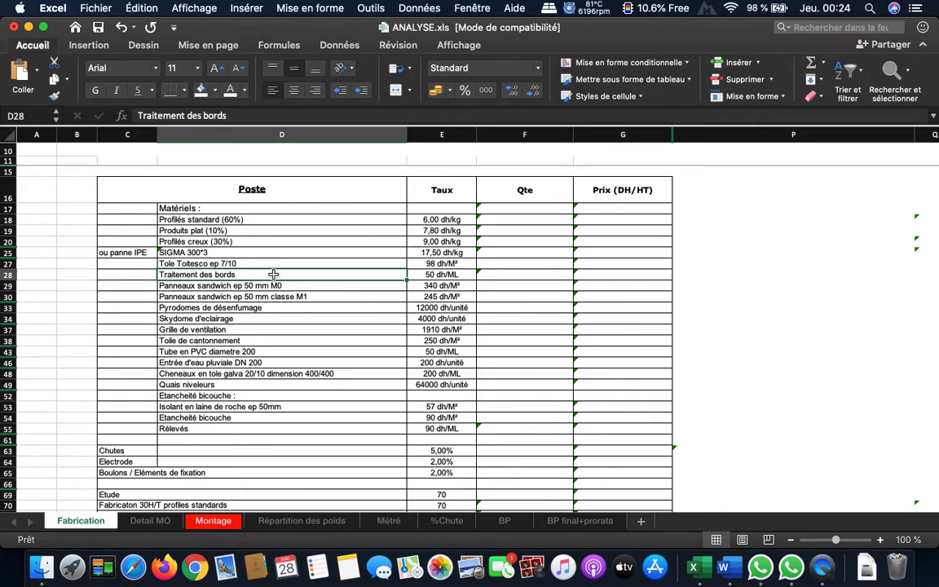
left_click_drag(272, 285, 277, 297)
left_click(277, 309)
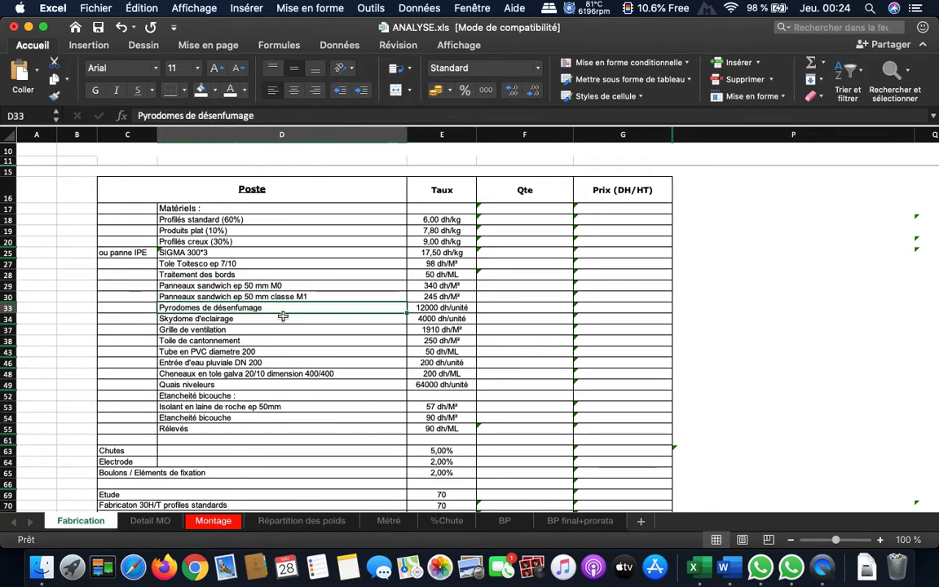
left_click(283, 319)
left_click(253, 330)
left_click(258, 341)
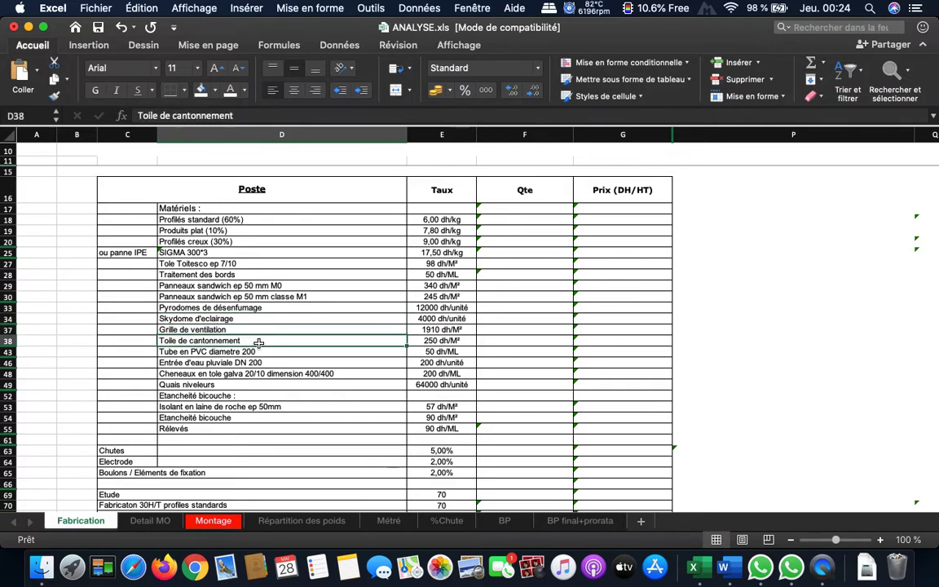
left_click(264, 351)
left_click(262, 362)
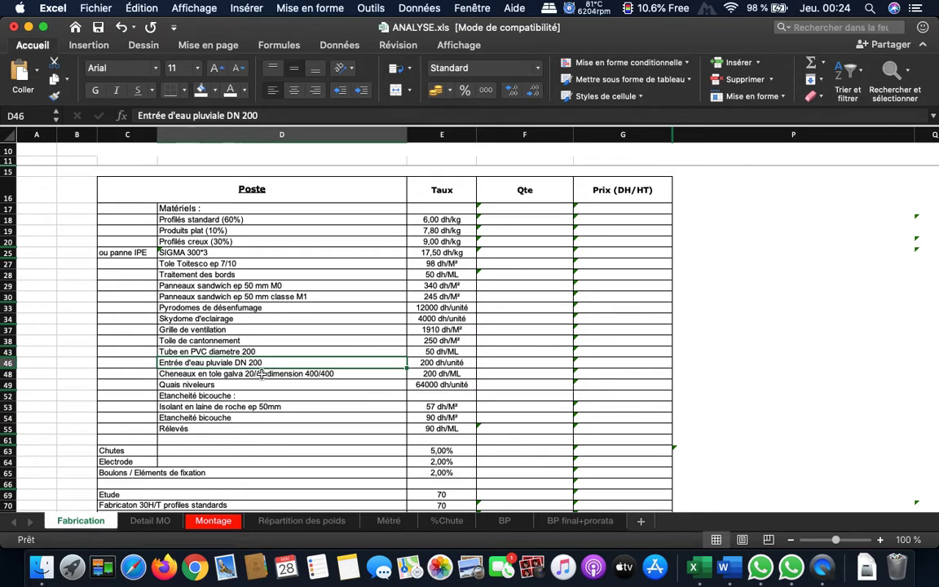
Examine the remaining Poste items, from the galvanized gutters and Quais niveleurs through the Etancheité bicouche group, and the column heading.
key("Down")
key("Down")
key("Down")
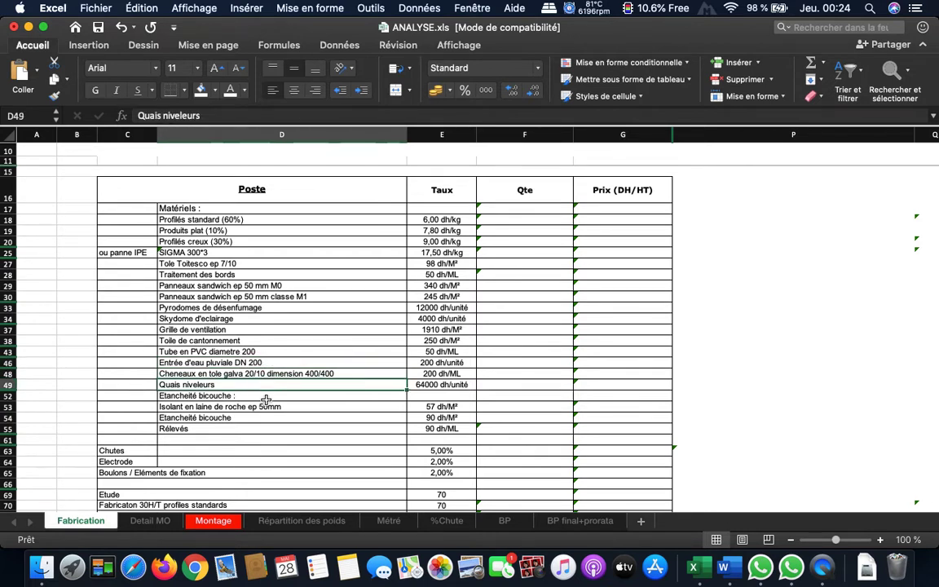
key("Down")
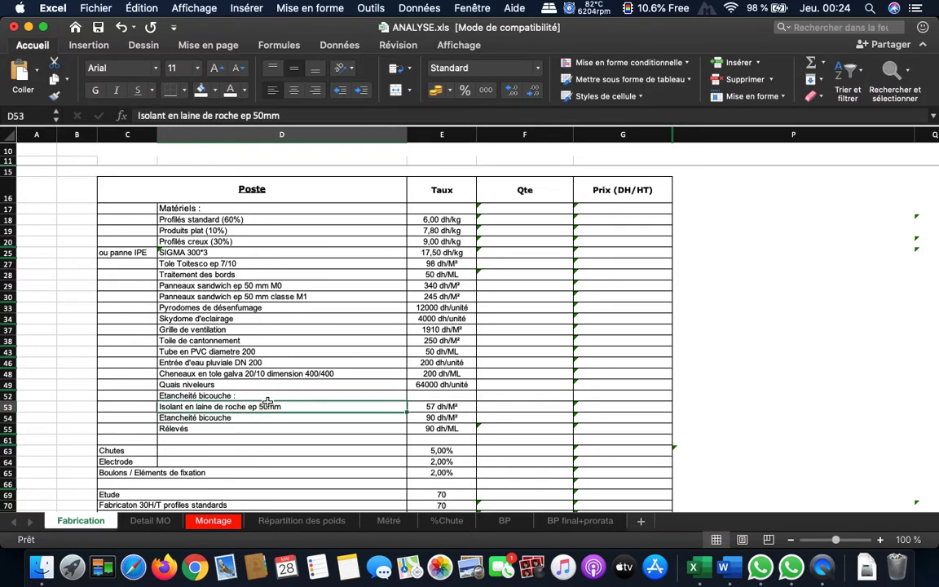
left_click(265, 419)
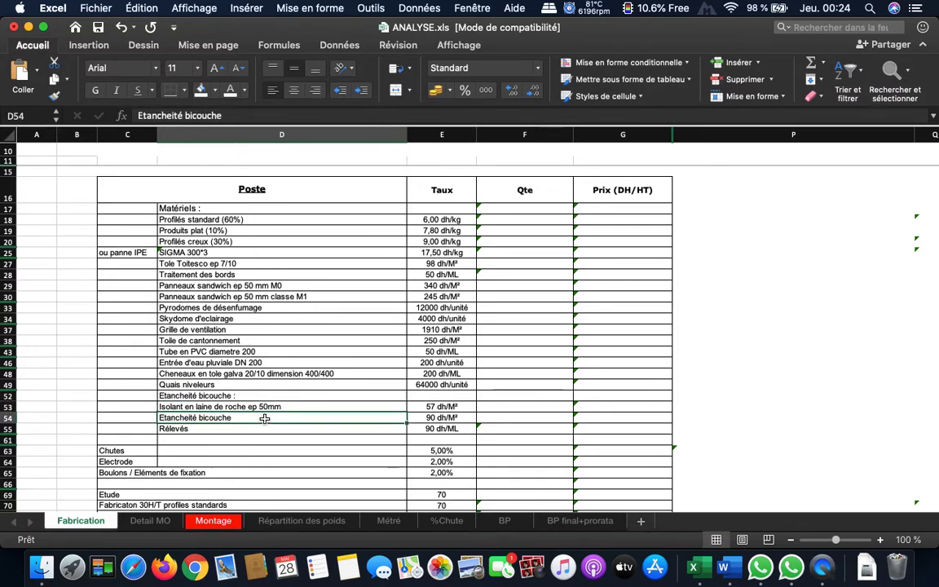
left_click(257, 426)
left_click_drag(257, 405, 430, 432)
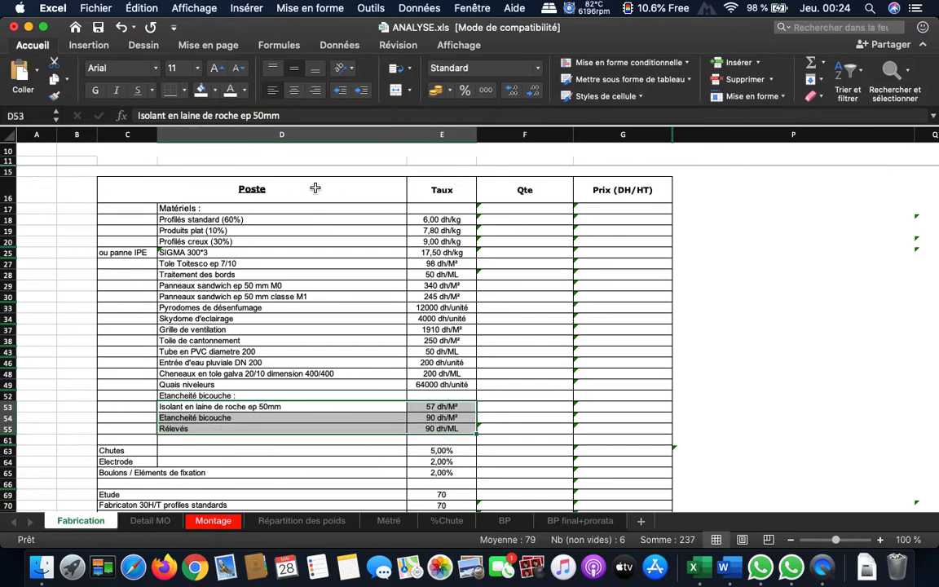
left_click(243, 188)
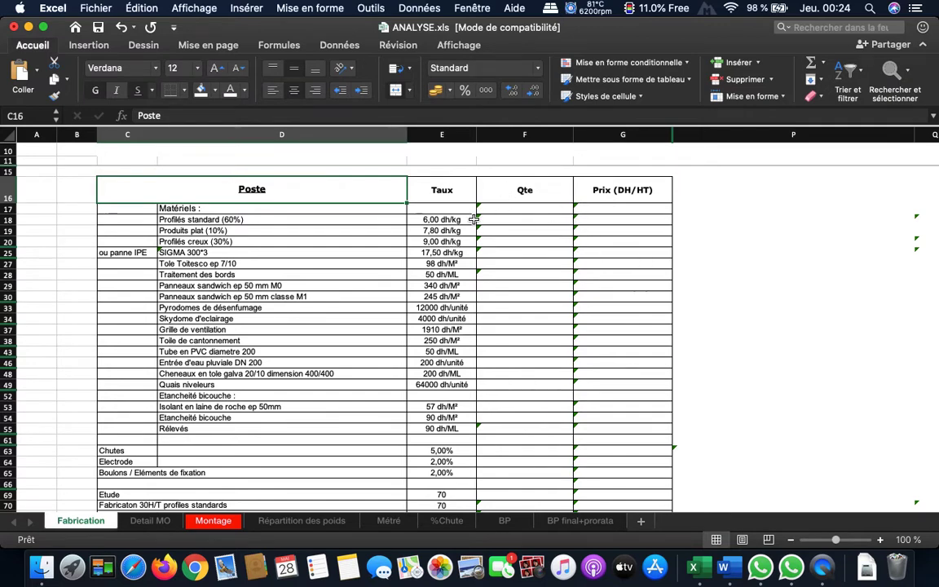
Examine the Taux column for the materials, checking the rates of the standard, flat and hollow steel profiles.
left_click_drag(469, 219, 477, 428)
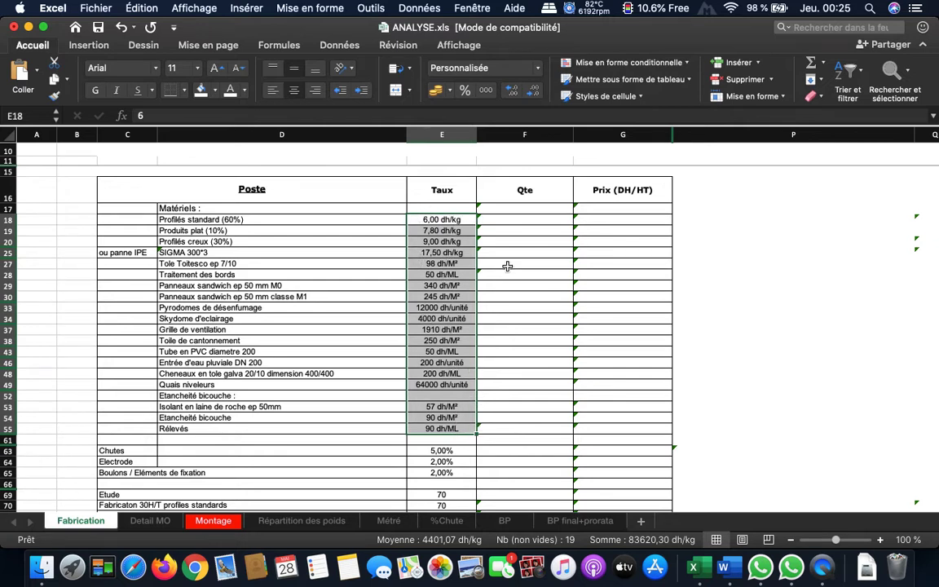
left_click_drag(248, 221, 310, 242)
left_click_drag(463, 219, 445, 231)
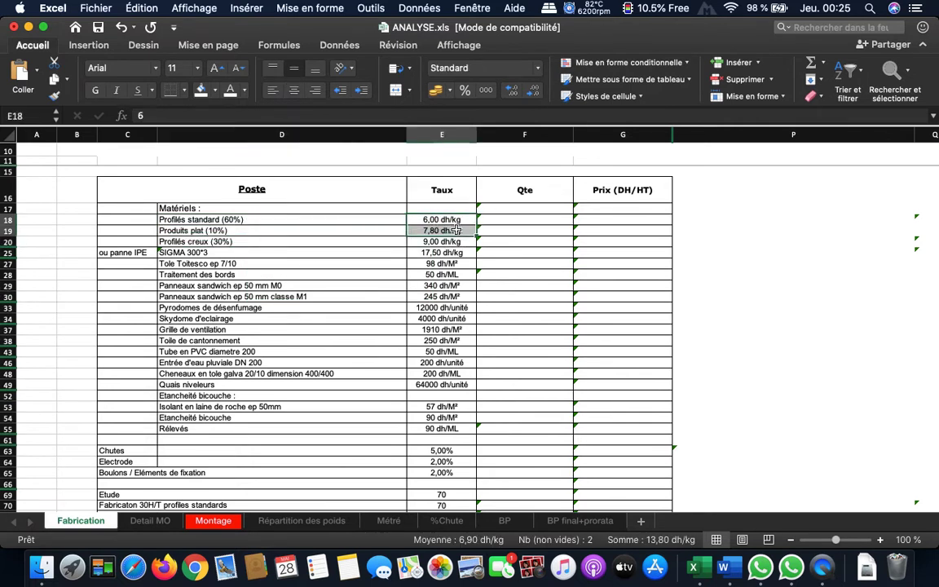
left_click(300, 220)
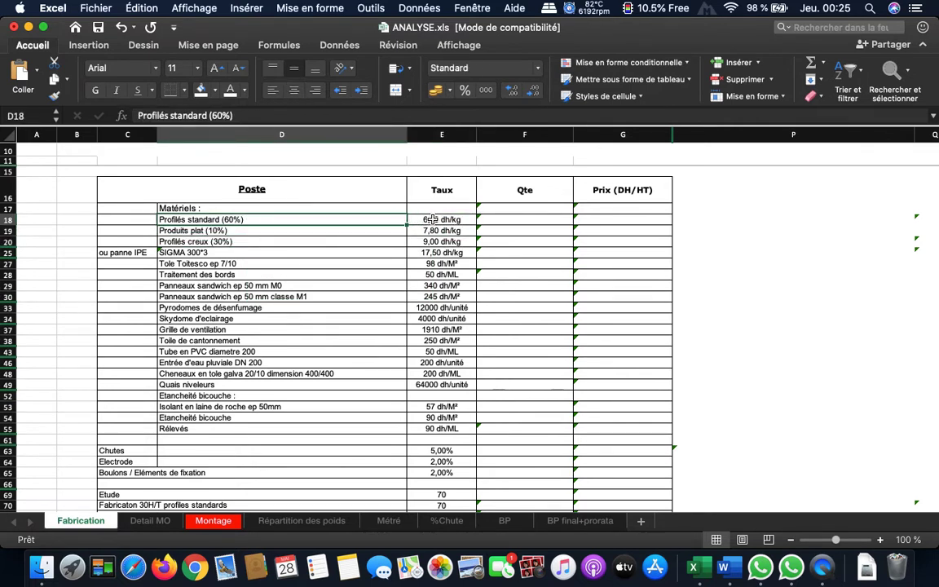
left_click(441, 220)
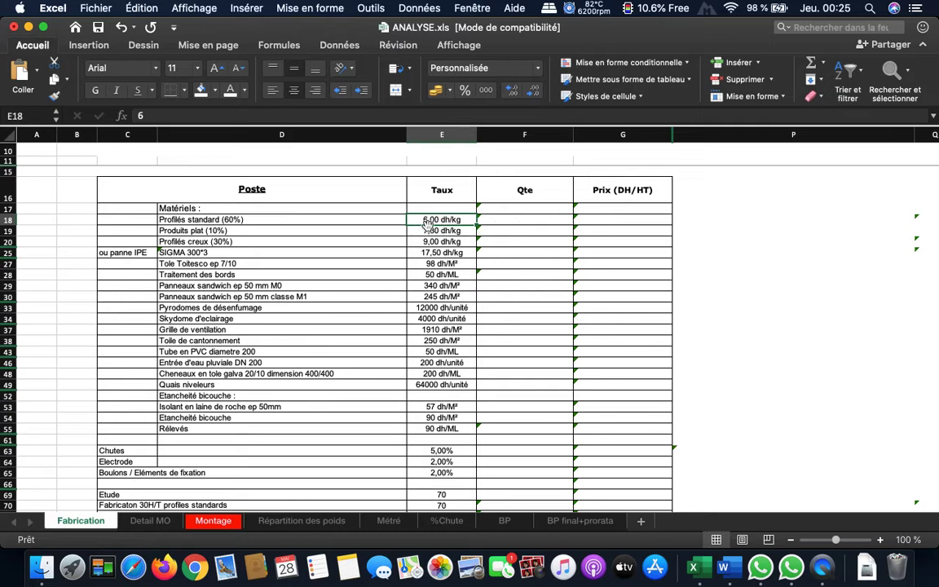
left_click(331, 220)
key("Right")
left_click(427, 232)
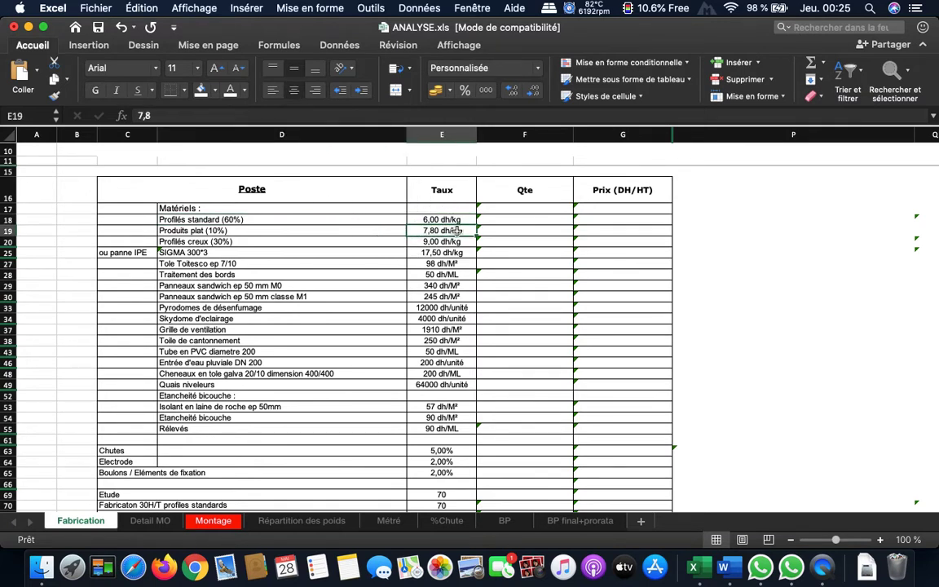
key("Down")
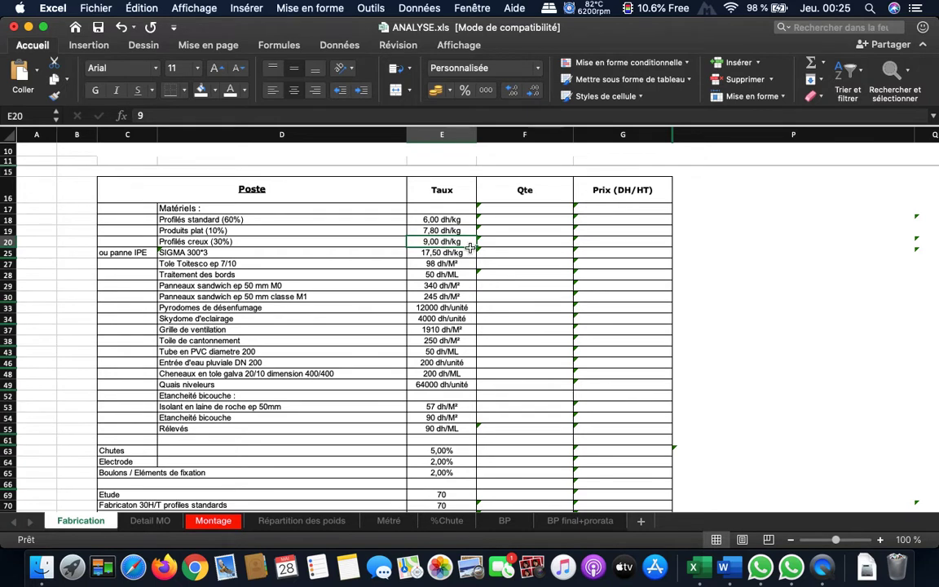
Examine the rates from SIGMA 300*3 to the classe M1 sandwich panels, and the formulas in the materials' Prix column.
left_click(452, 254)
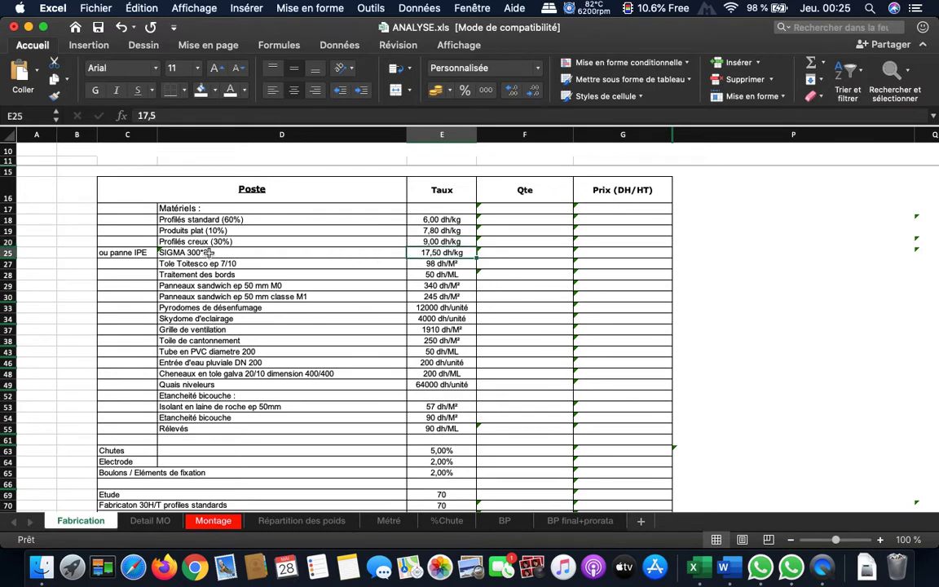
left_click(454, 263)
left_click(452, 275)
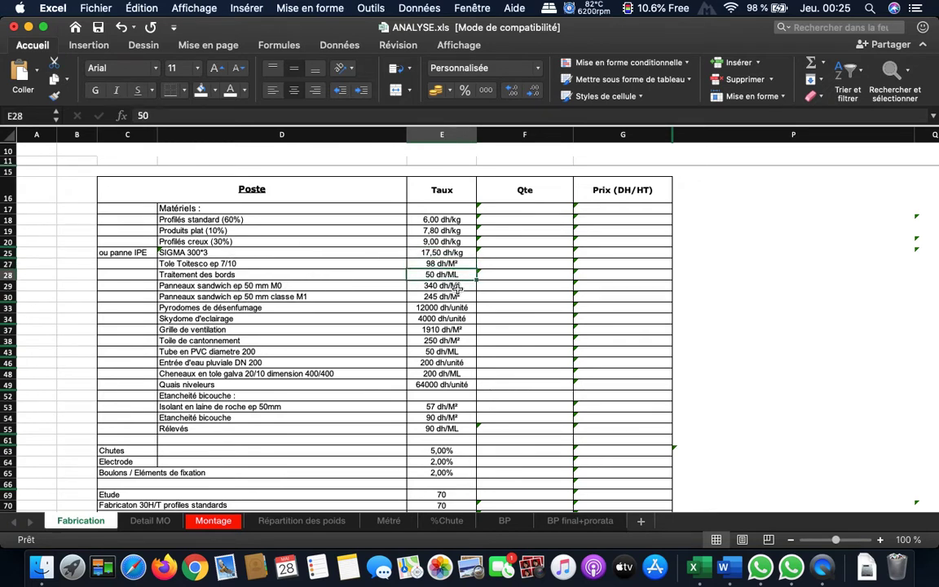
left_click(464, 289)
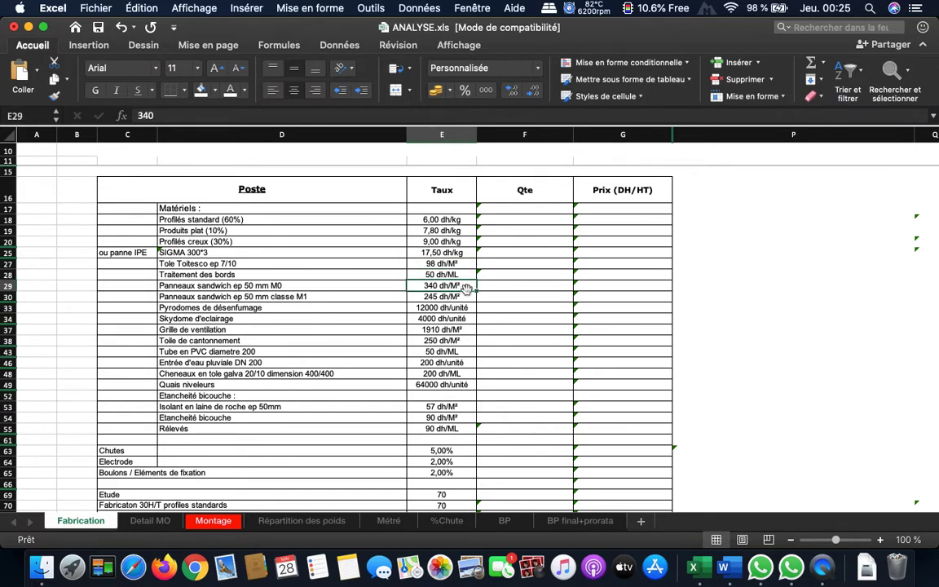
left_click(466, 298)
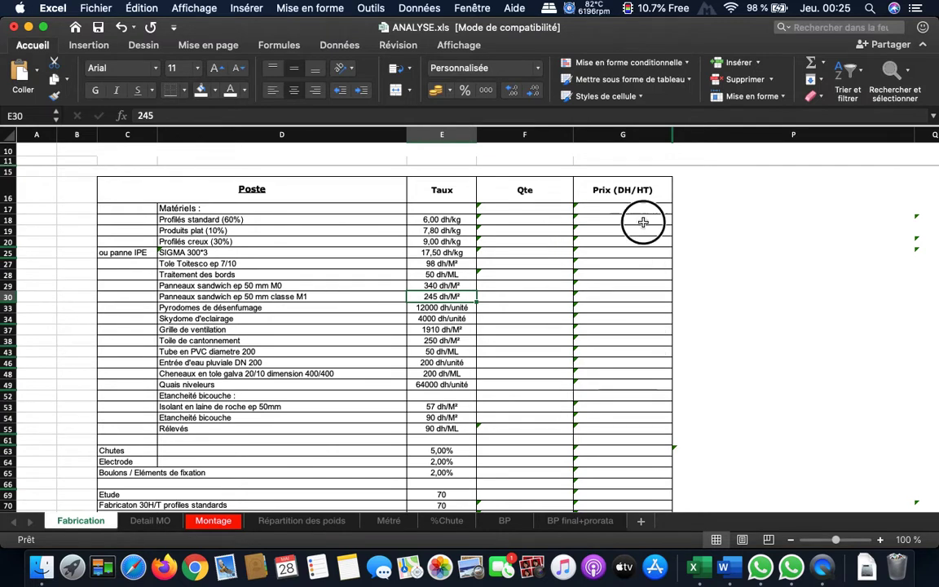
left_click_drag(641, 222, 661, 397)
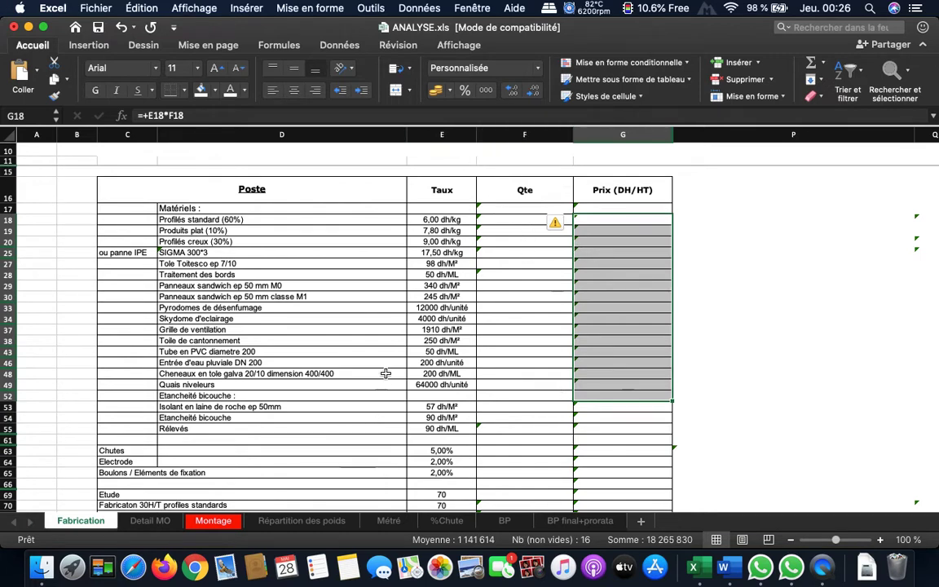
Check the Chutes rate in the Fabrication sheet and view the waste table by profile in the %Chute sheet.
scroll(388, 373, "down", 5)
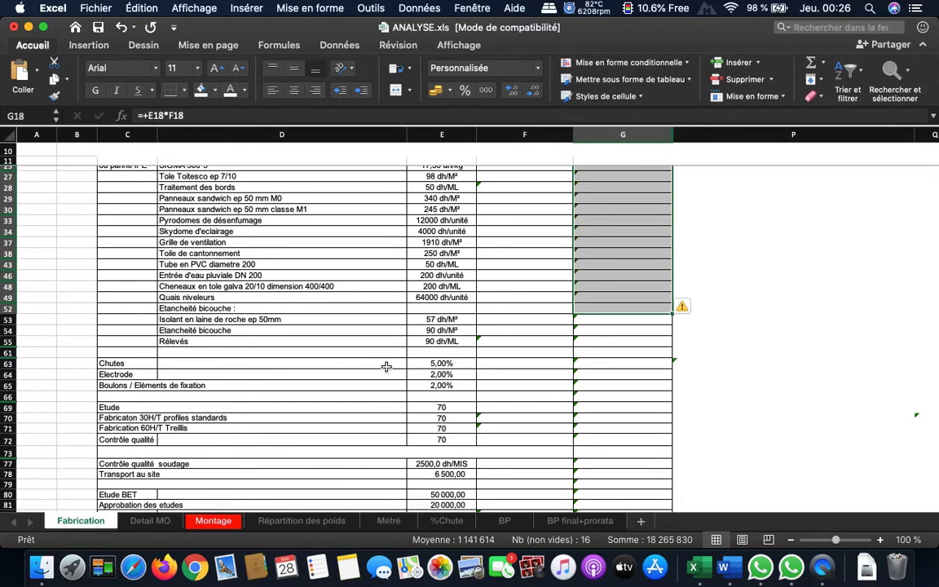
left_click(450, 365)
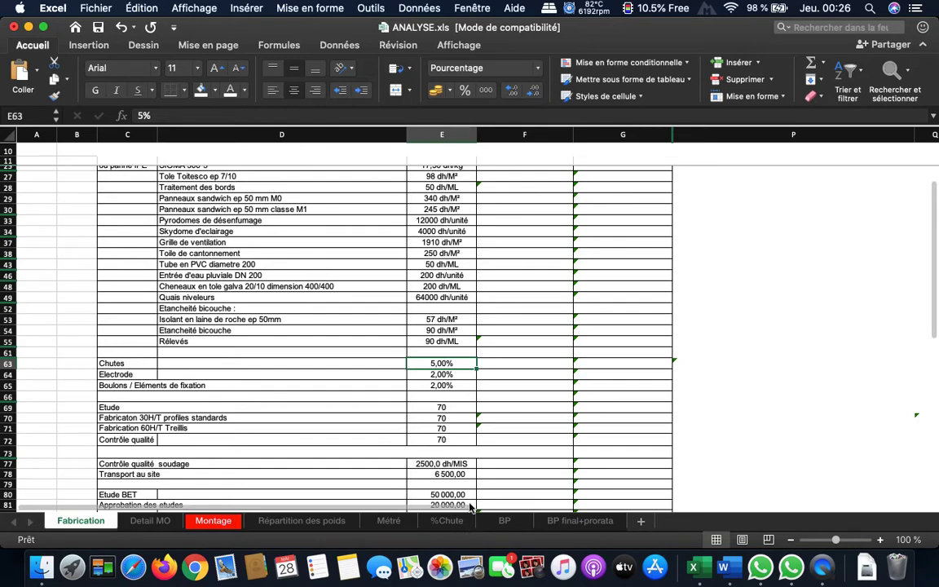
left_click(447, 521)
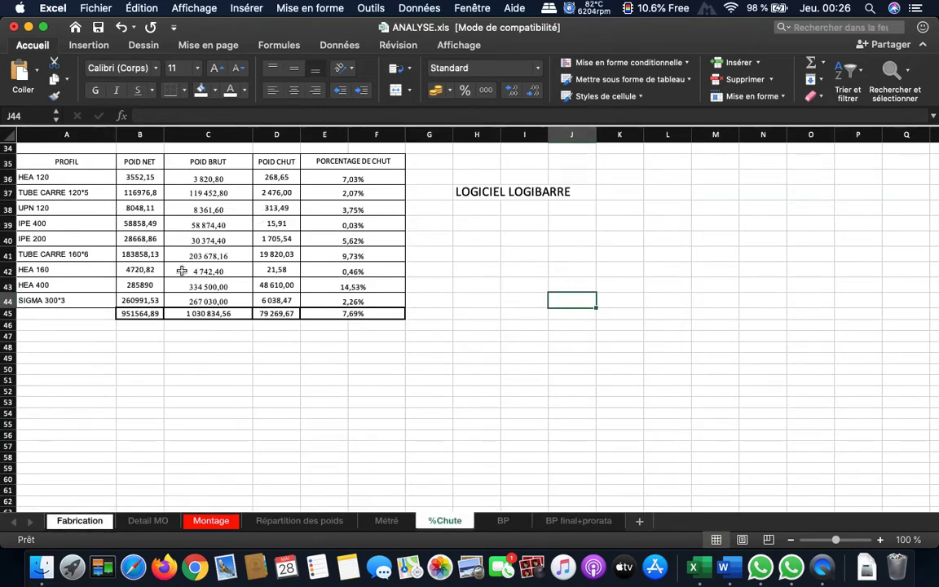
Look through the profile takeoff tables in the Métré sheet, and examine the overall waste percentage in the %Chute sheet.
left_click(382, 518)
scroll(305, 268, "down", 20)
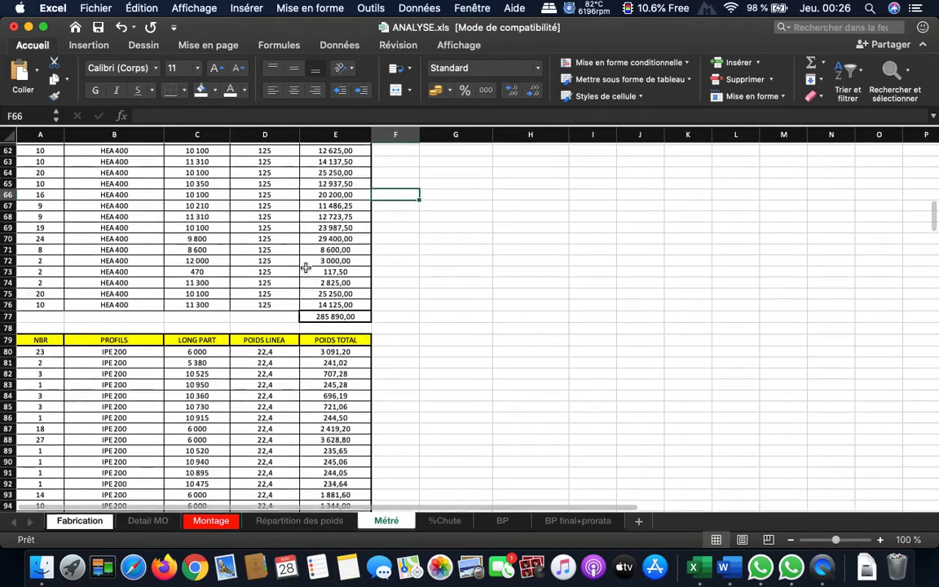
scroll(304, 268, "down", 17)
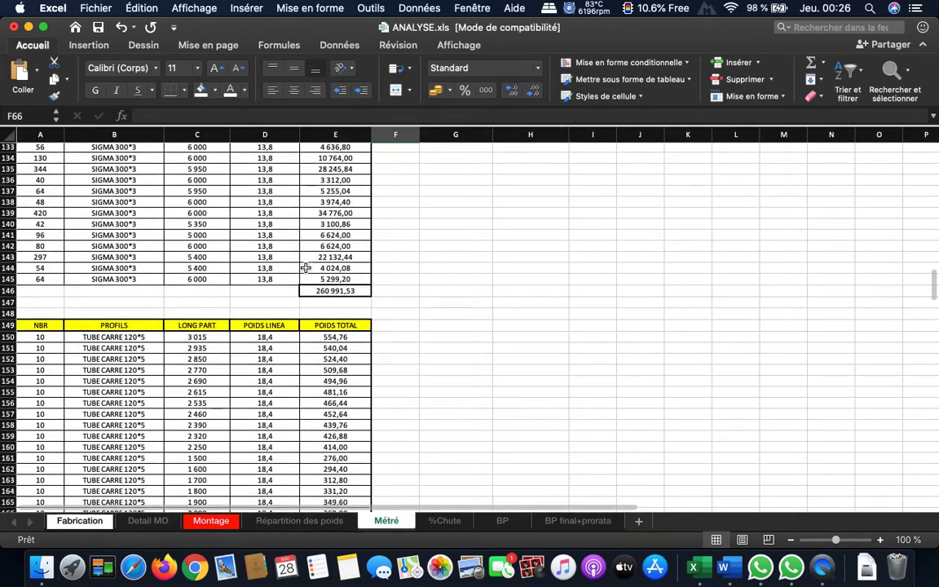
scroll(305, 268, "down", 20)
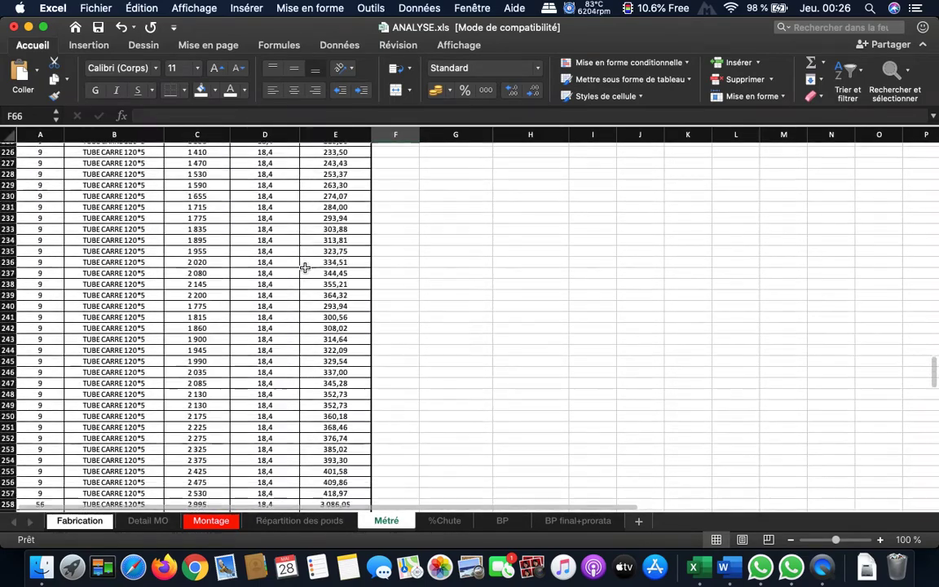
scroll(305, 268, "down", 5)
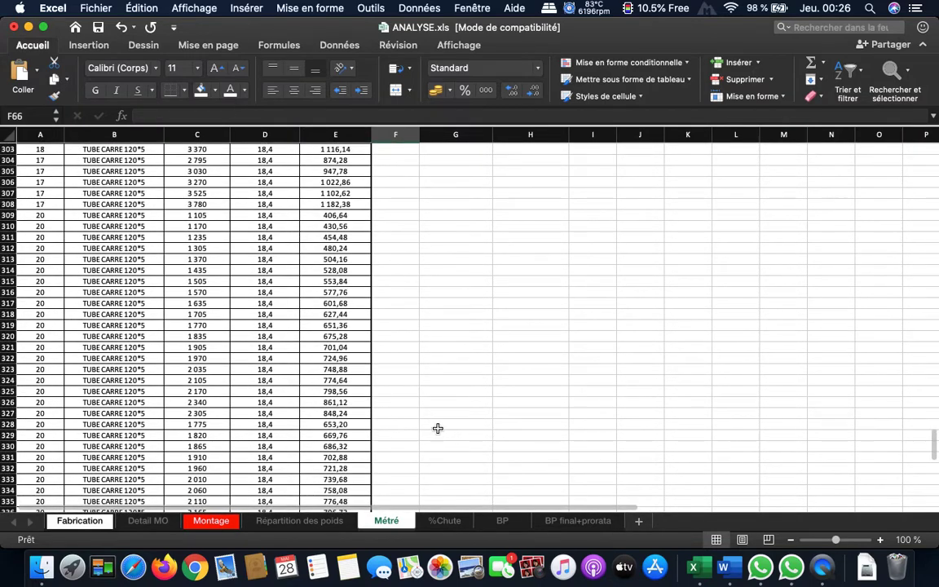
scroll(432, 423, "up", 9)
scroll(461, 503, "up", 4)
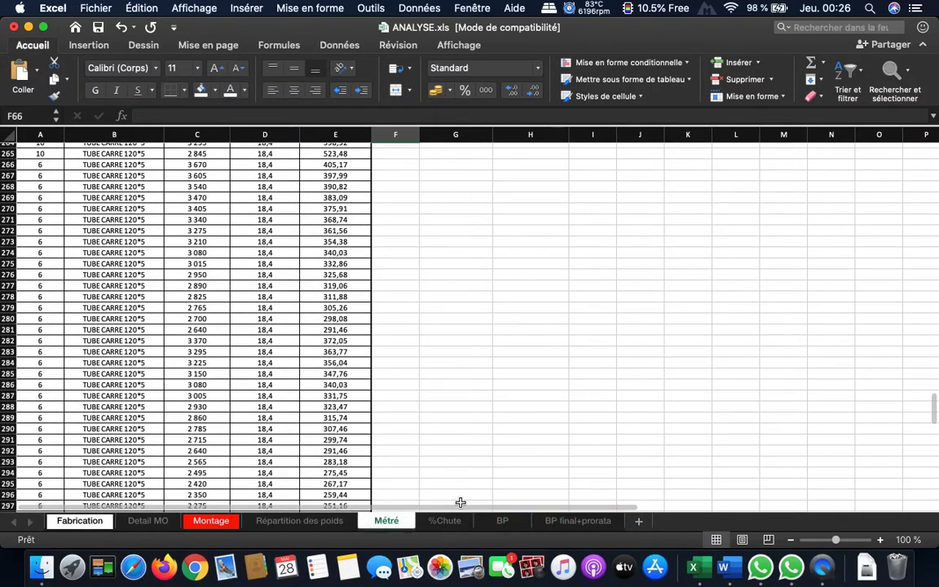
key("ctrl+Page_Down")
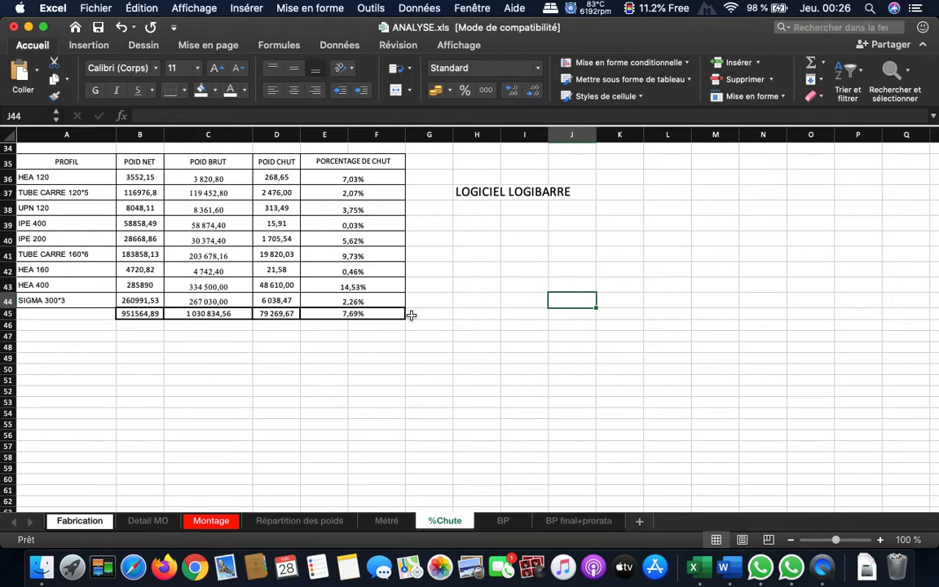
left_click(373, 318)
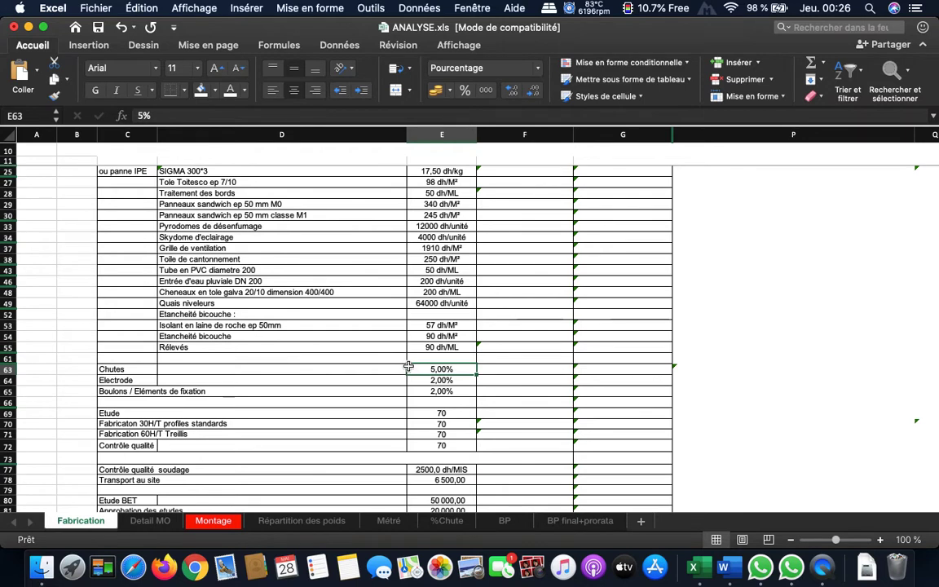
Check the Electrode and Boulons / Eléments de fixation rates and the Chutes price formula in the Fabrication sheet.
left_click(454, 380)
left_click(453, 390)
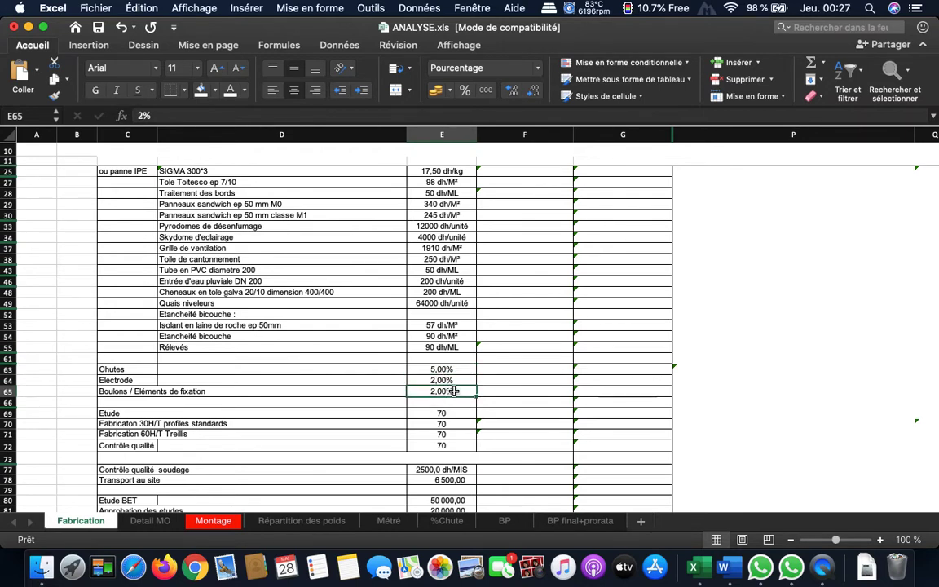
left_click(599, 373)
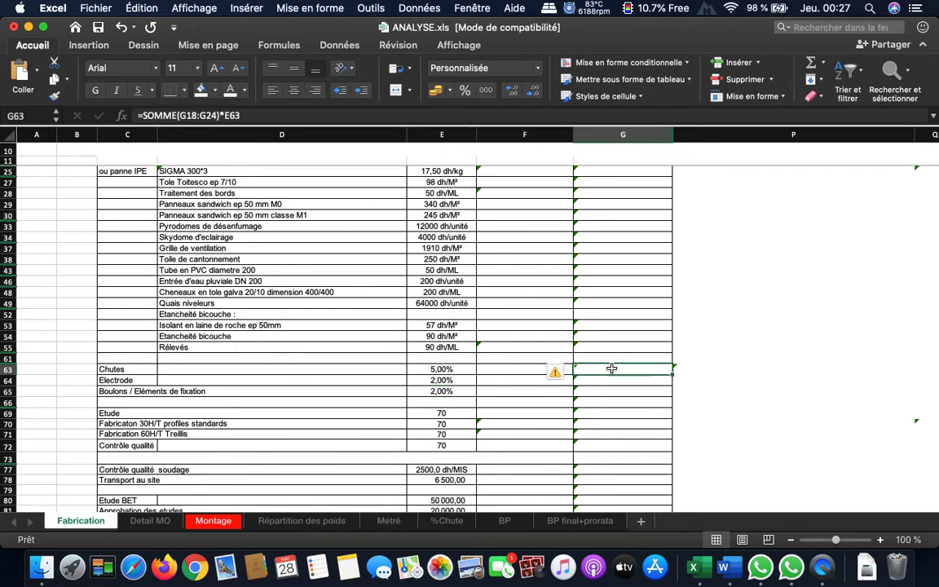
Check which cells the Chutes price formula in G63 refers to, and leave the formula as it is.
double_click(611, 369)
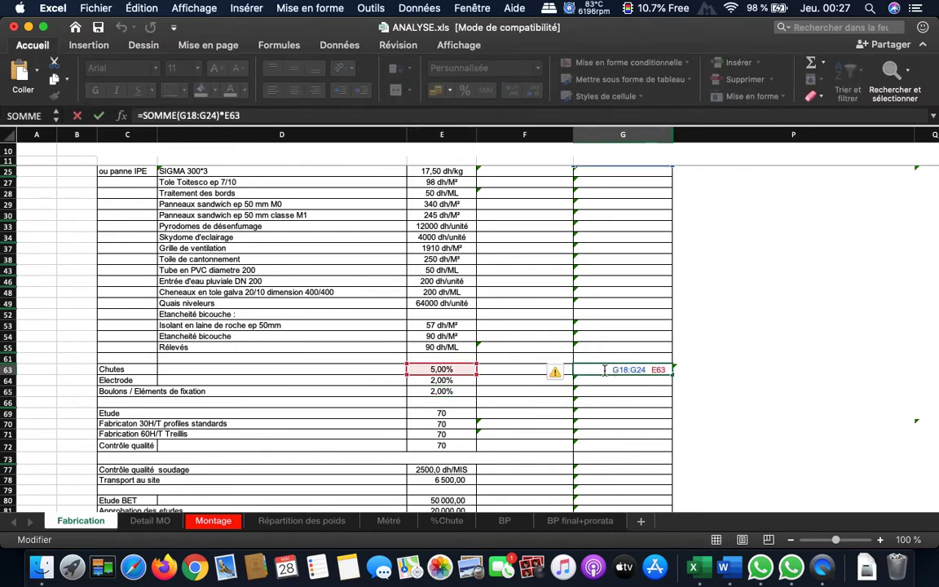
scroll(594, 350, "up", 5)
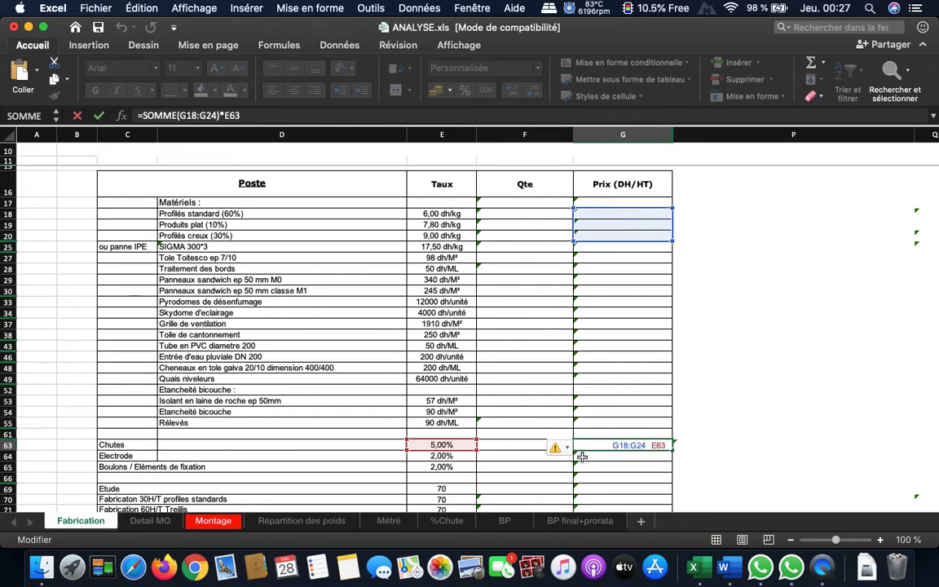
left_click(455, 457)
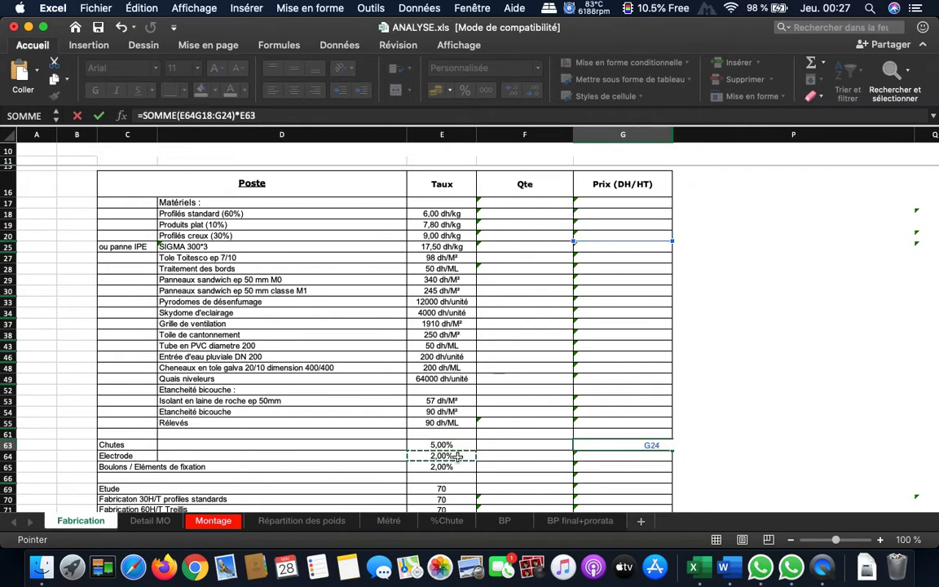
key("Escape")
Check the Electrode rate and the price formulas of the Electrode and Boulons / Eléments de fixation rows.
double_click(459, 456)
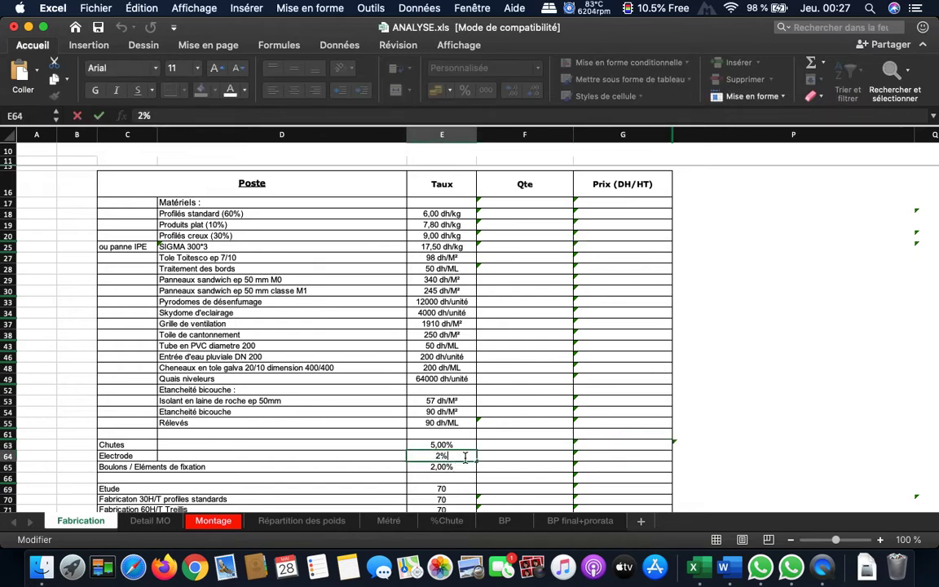
double_click(612, 457)
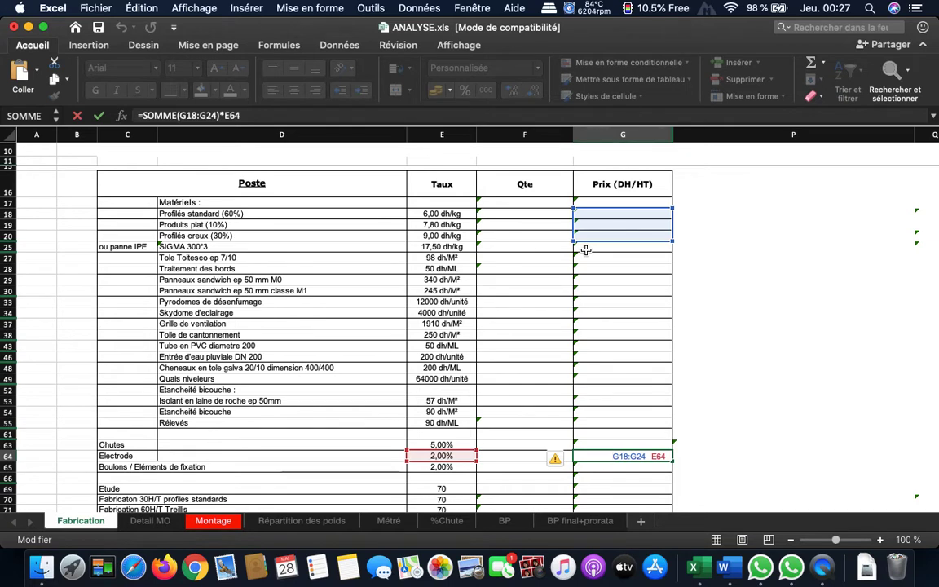
key("Return")
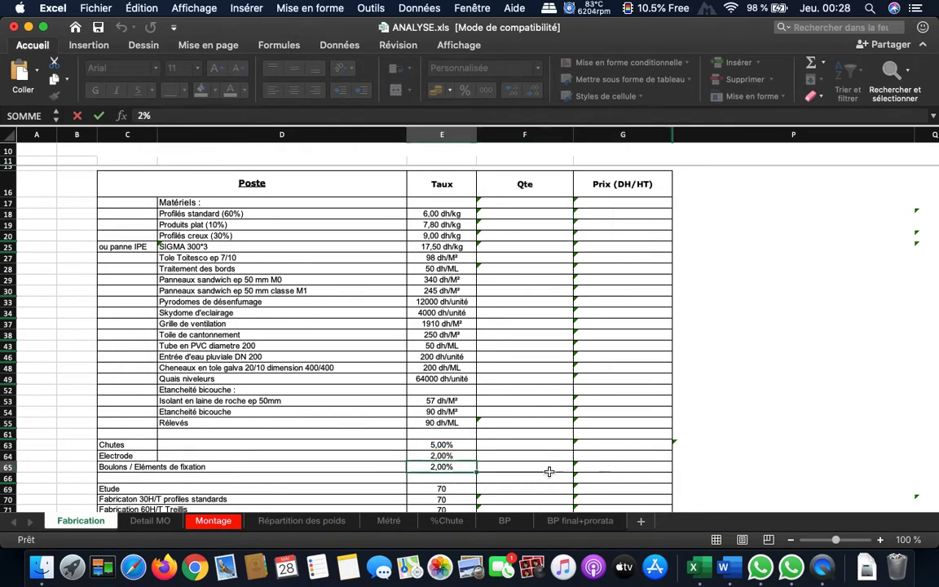
double_click(623, 467)
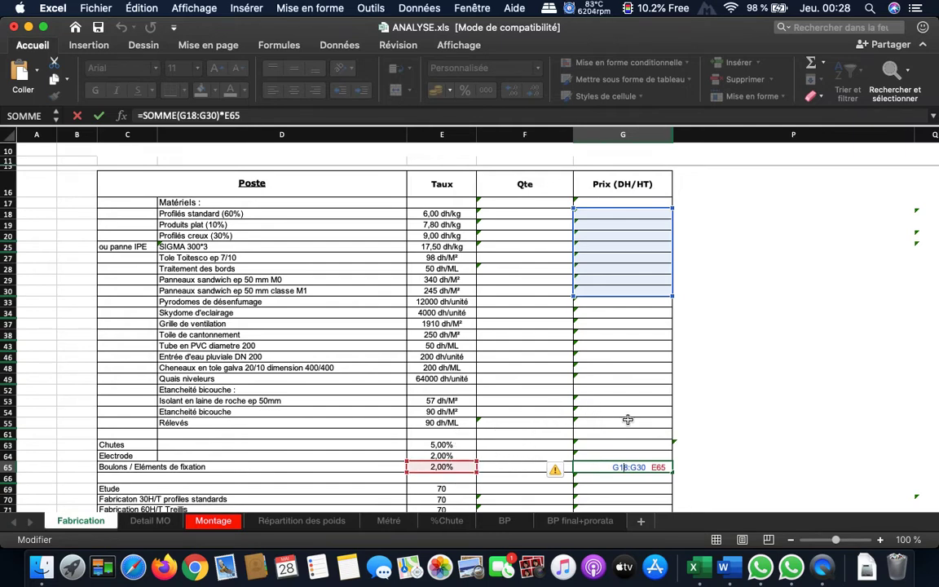
key("Return")
Check the price formula, quantity and rate of the Etude row.
scroll(636, 423, "down", 5)
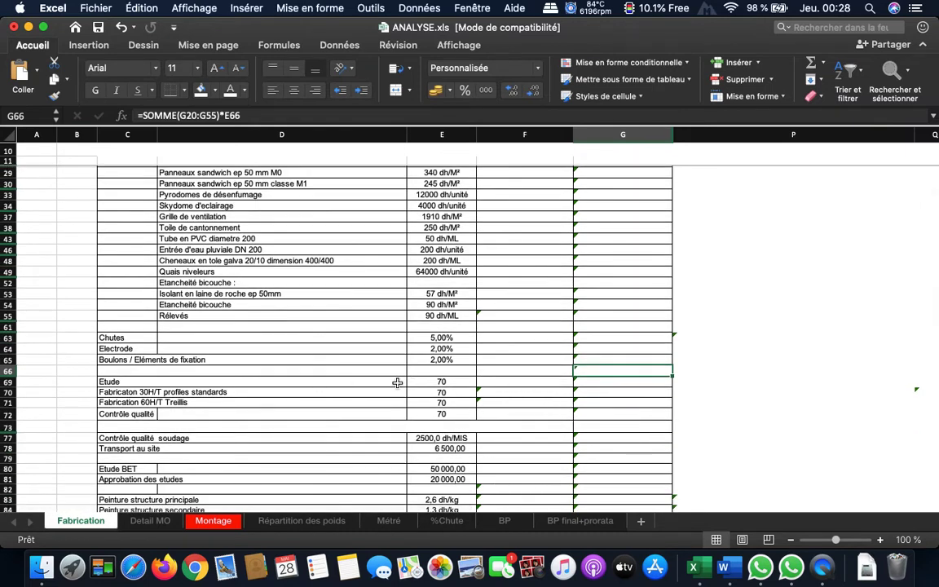
left_click(606, 383)
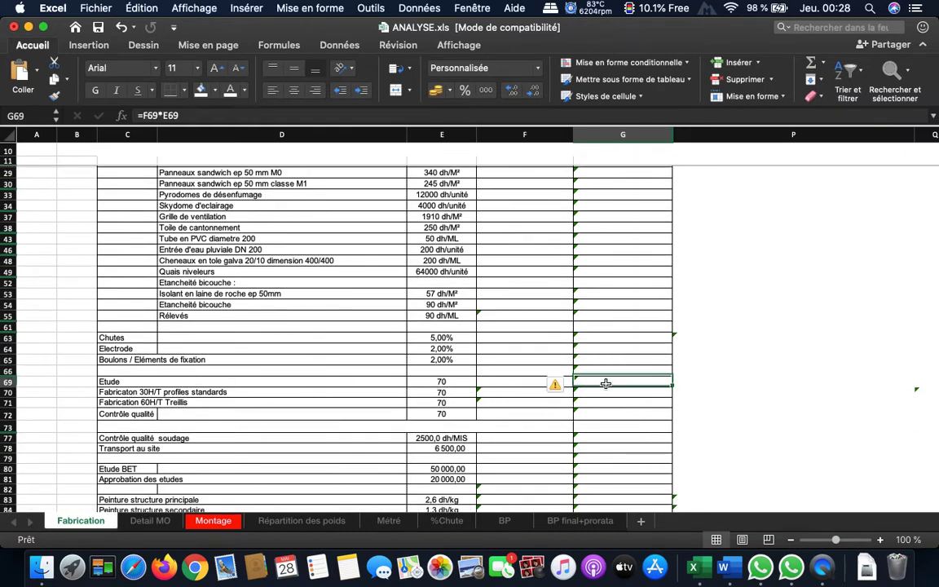
left_click(517, 380)
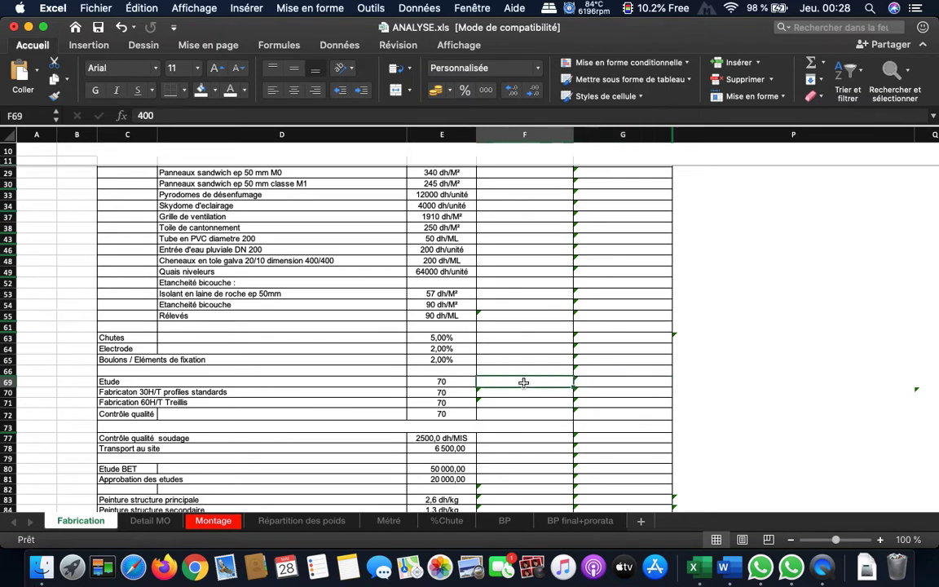
left_click(467, 382)
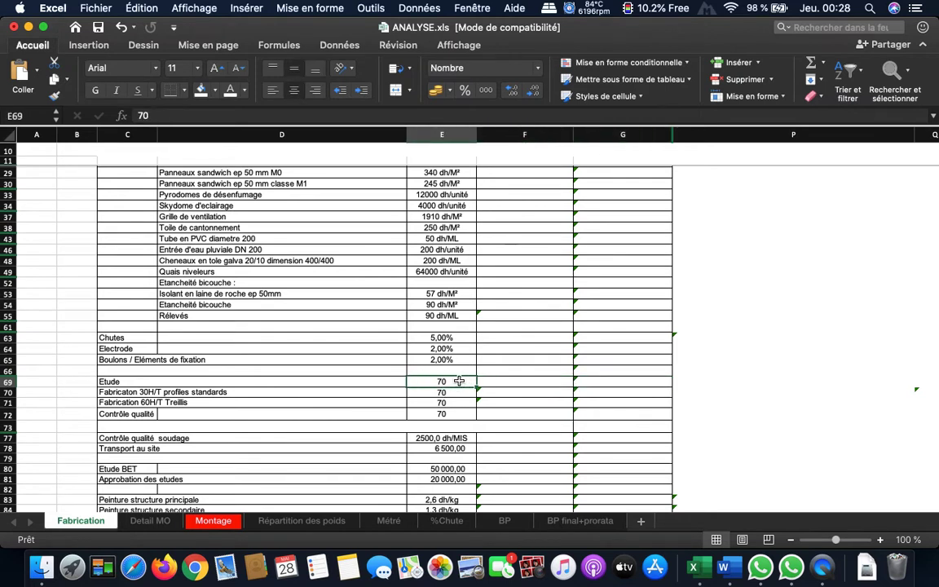
left_click(517, 381)
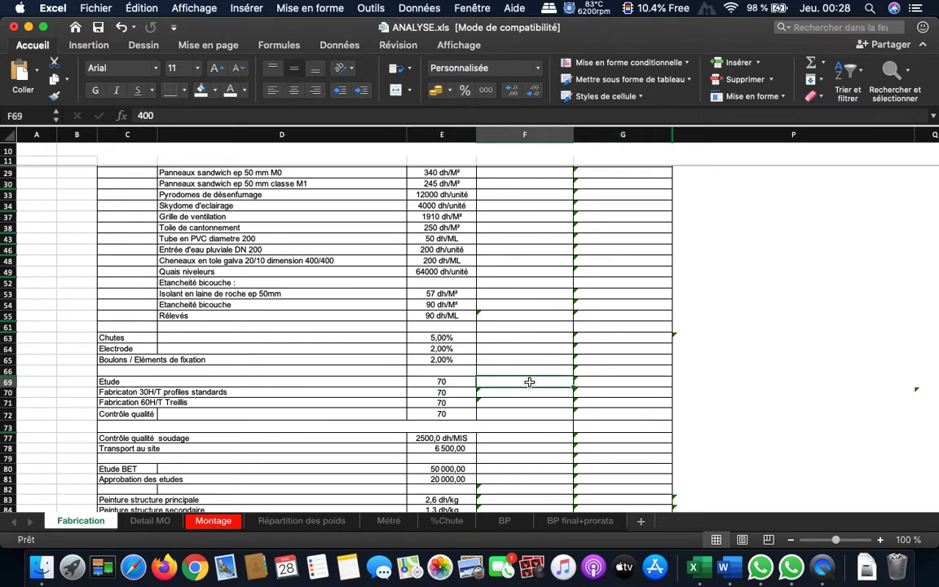
Enter the heading "V. heures" in cell F66, above the quantity of the Etude row.
left_click(528, 372)
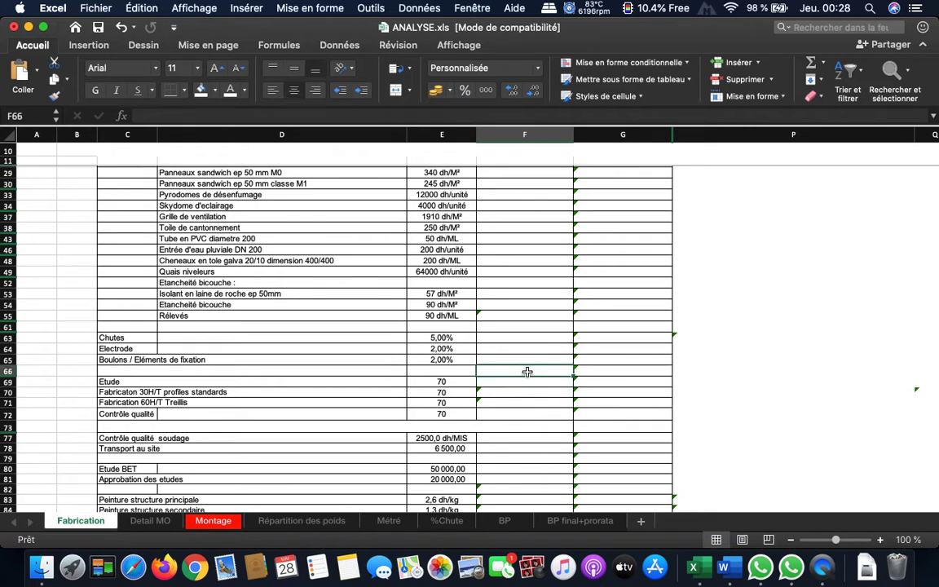
type("V. heu")
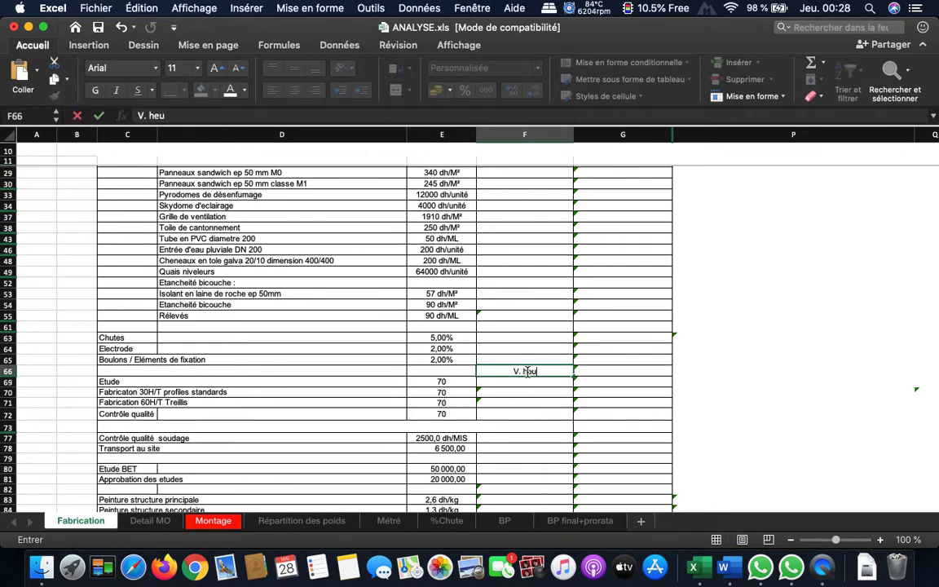
type("res")
left_click(628, 383)
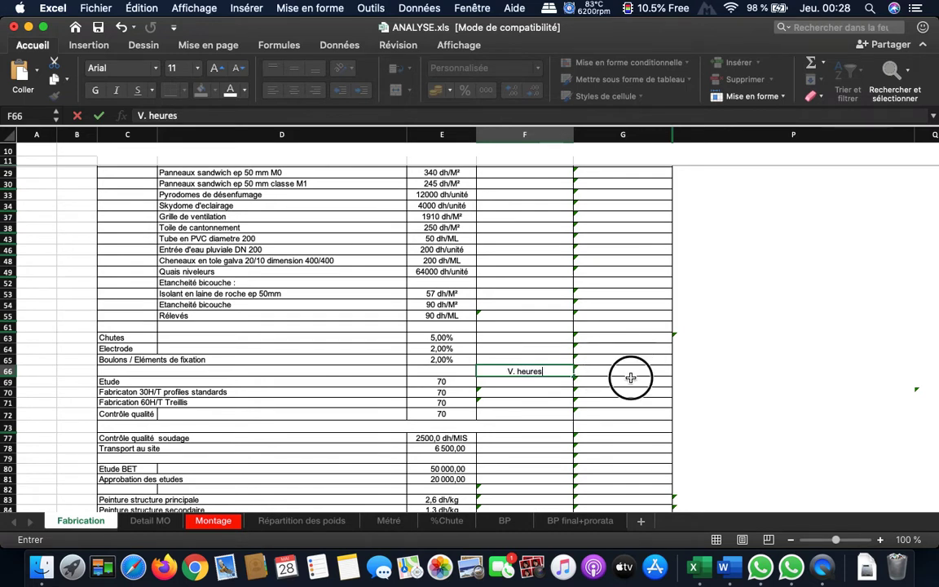
left_click(530, 381)
left_click(460, 382)
Enter the heading "taux Hor" in cell E66 and apply the format of the "V. heures" cell to it.
left_click(451, 374)
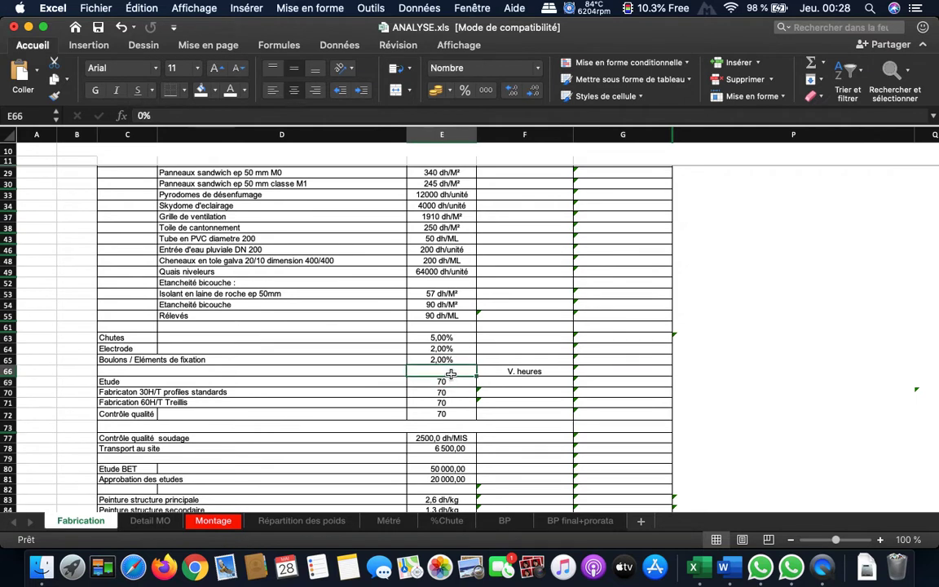
type("r")
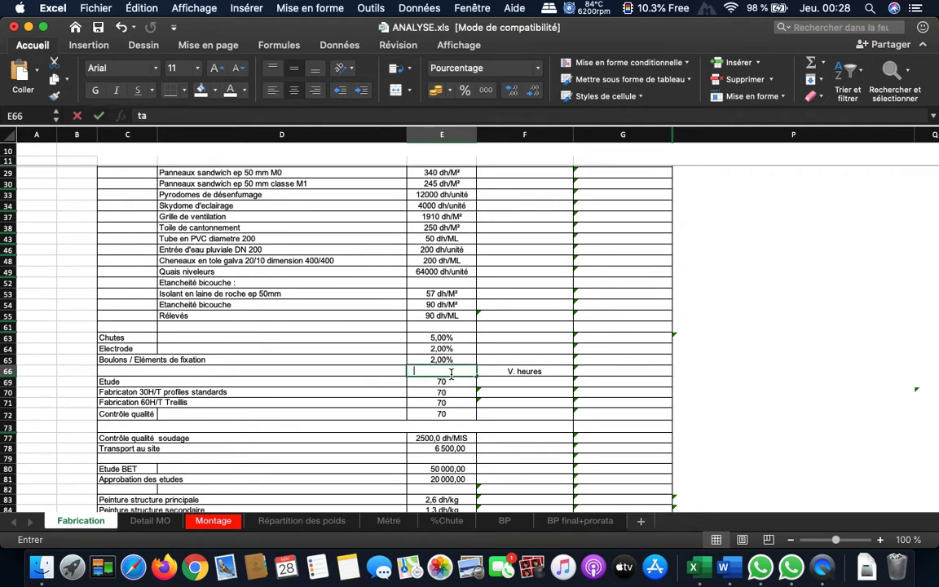
key("Escape")
left_click(503, 371)
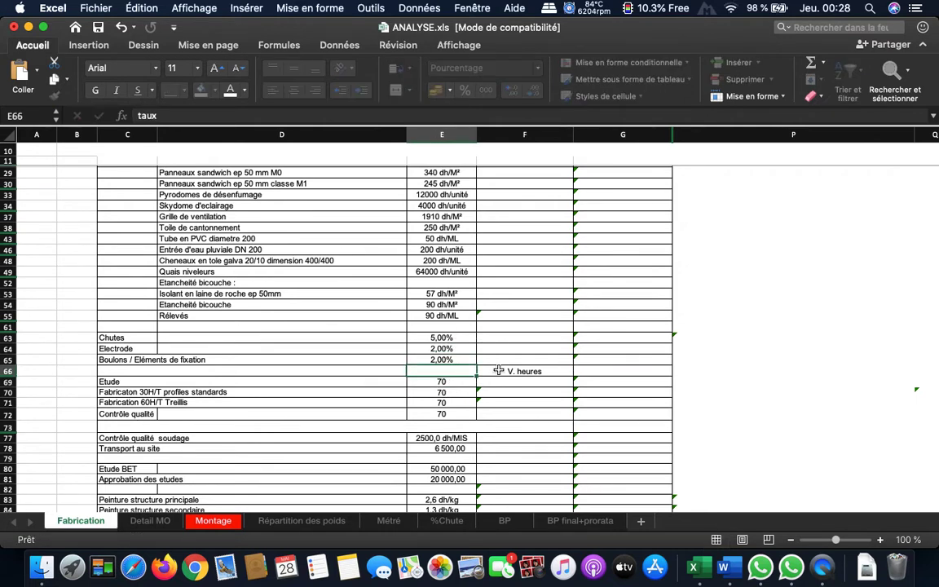
left_click(54, 95)
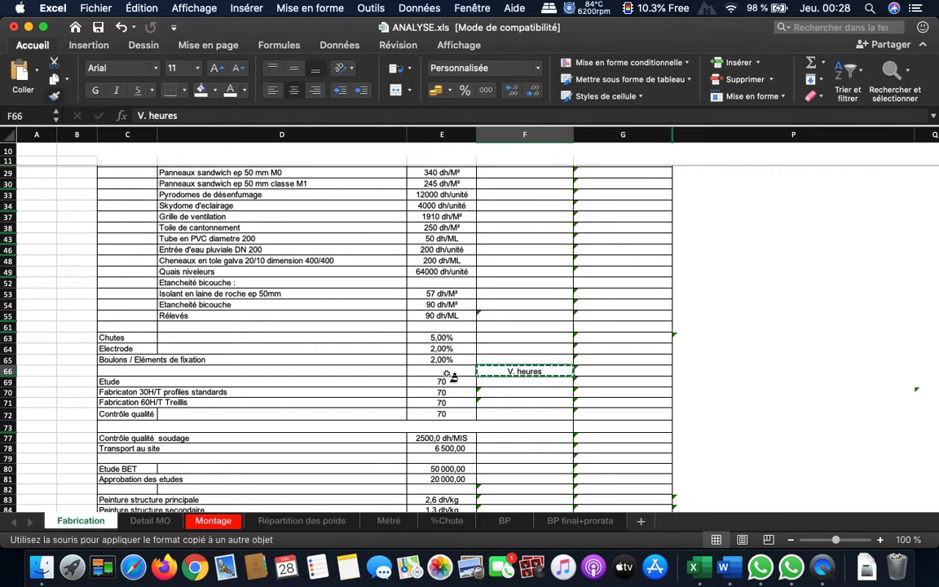
left_click(464, 375)
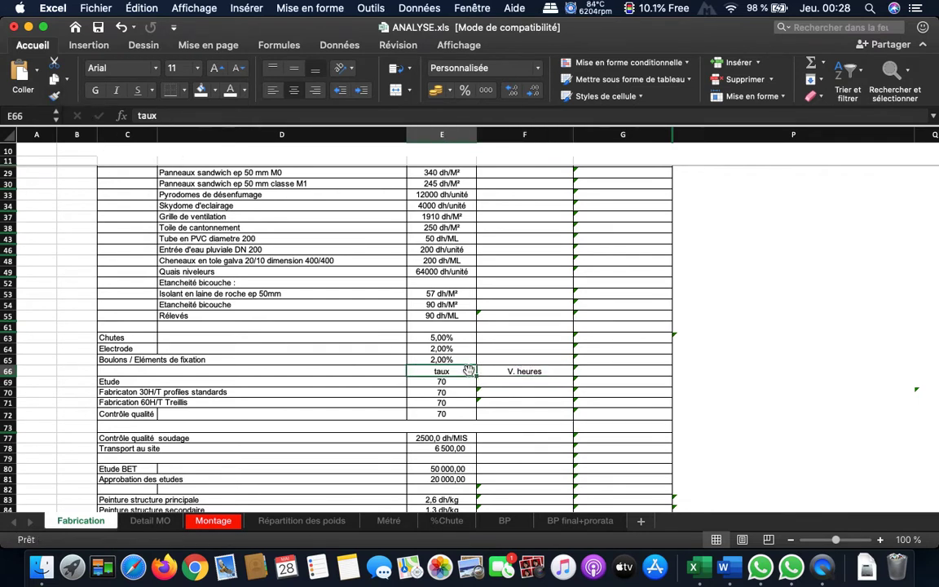
double_click(471, 373)
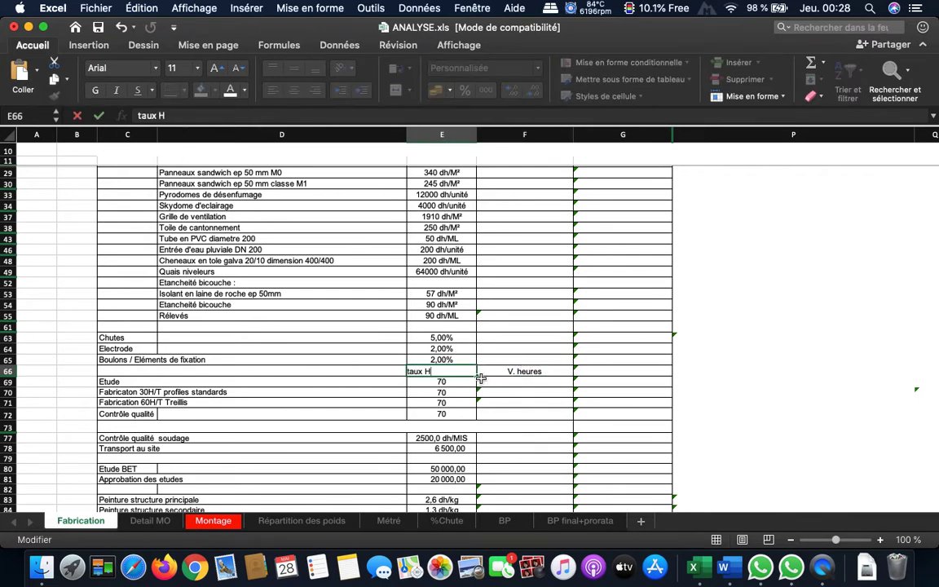
left_click(621, 369)
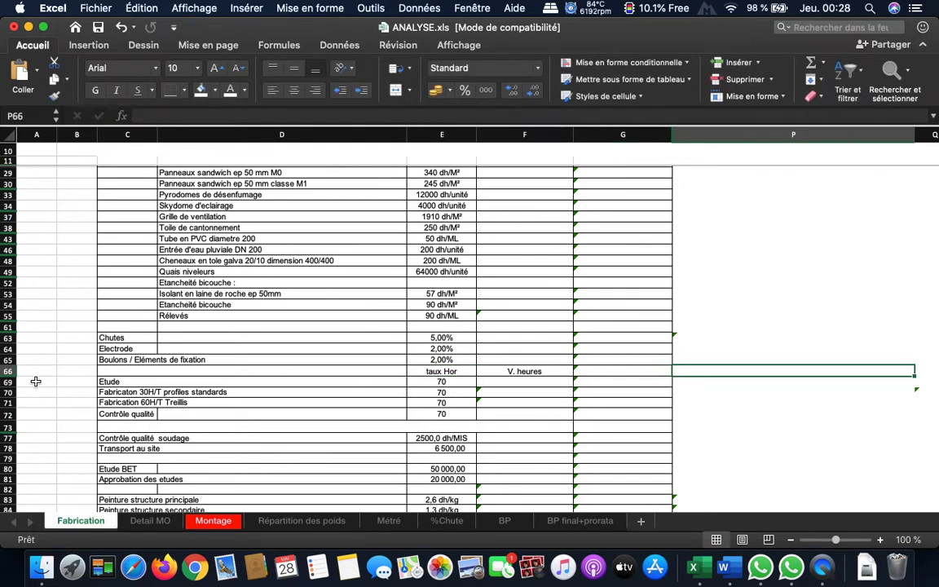
Examine the rows for 30H/T profiles standards and 60H/T Treillis fabrication, including the Treillis quantity, rate and price formula.
left_click(9, 392)
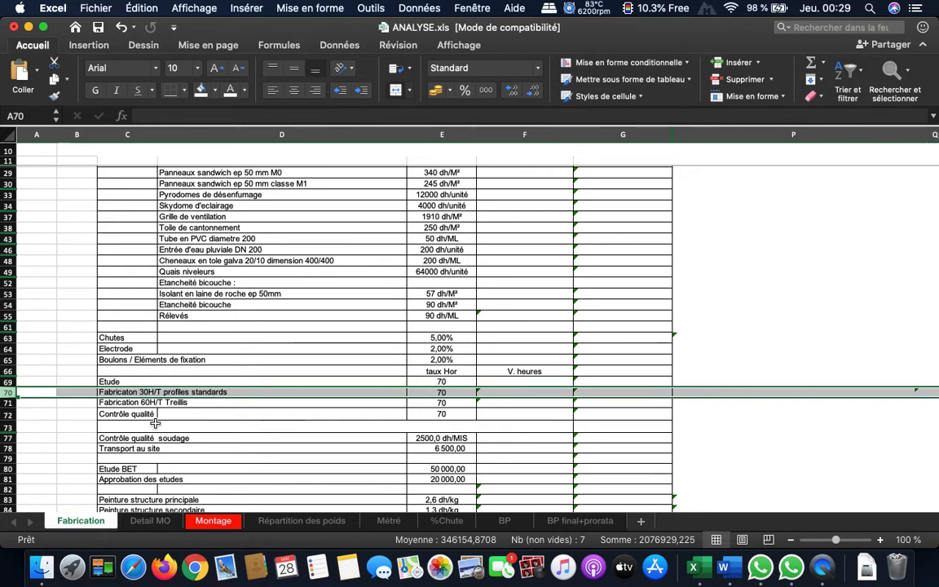
left_click(15, 403)
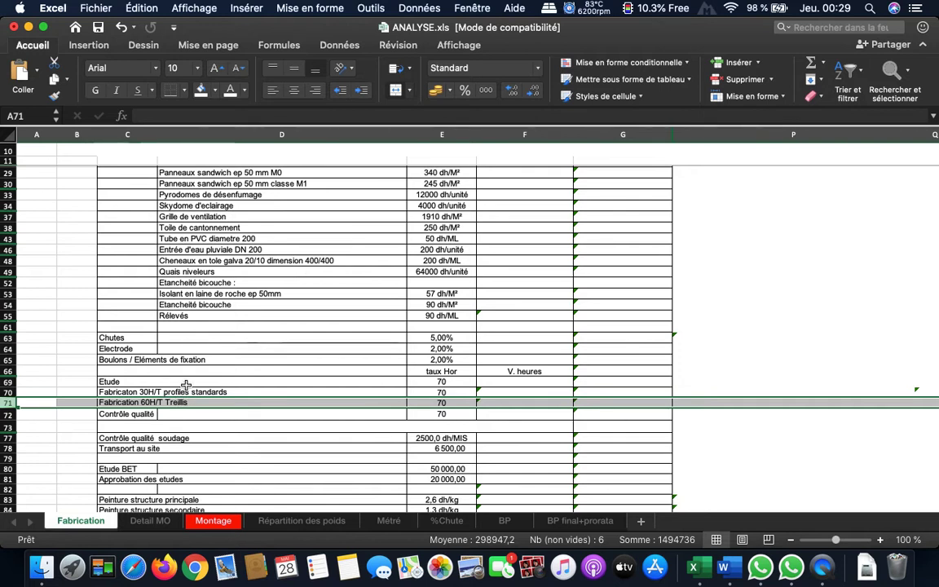
left_click(540, 403)
left_click(469, 404)
left_click(628, 404)
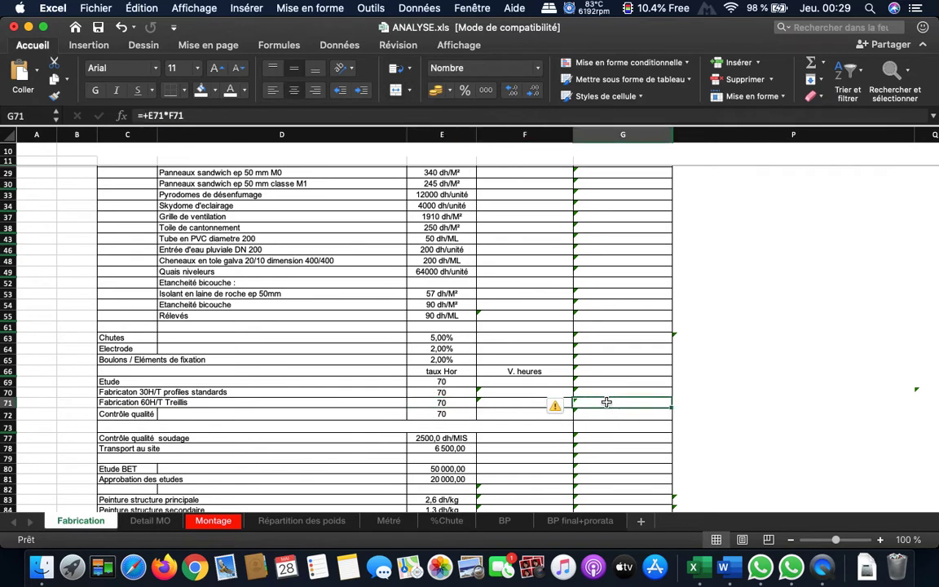
Check the Contrôle qualité row in row 72, including its hours and price formula.
left_click(175, 414)
left_click(8, 414)
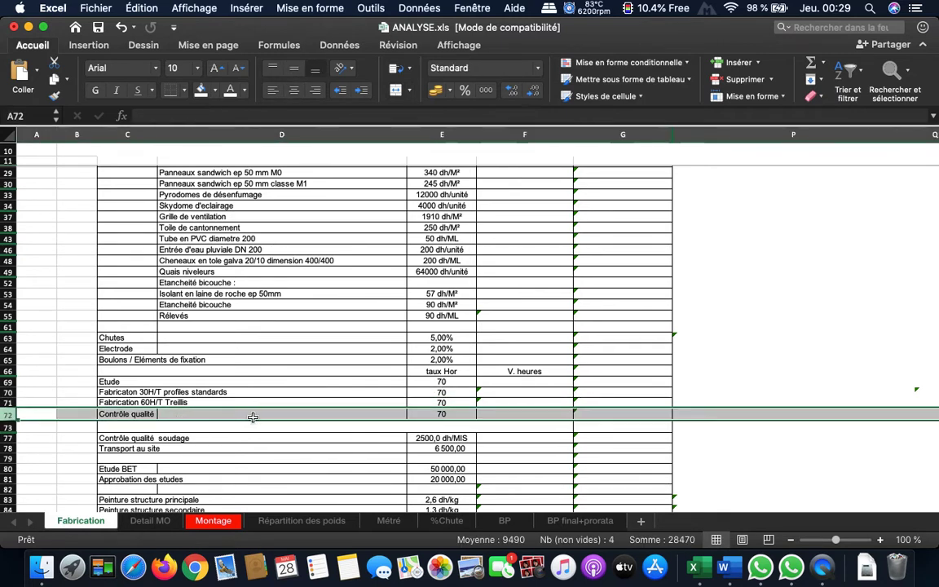
left_click(542, 414)
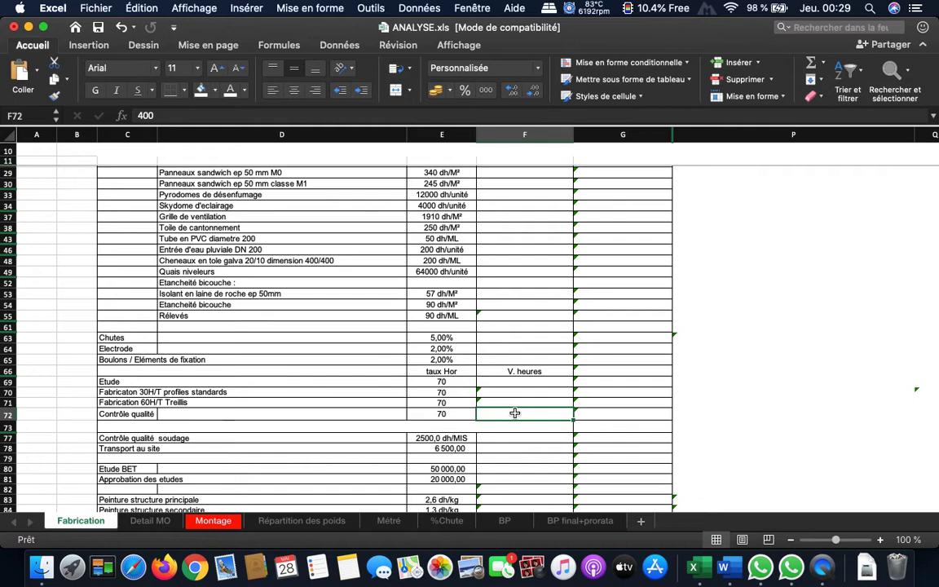
left_click(581, 414)
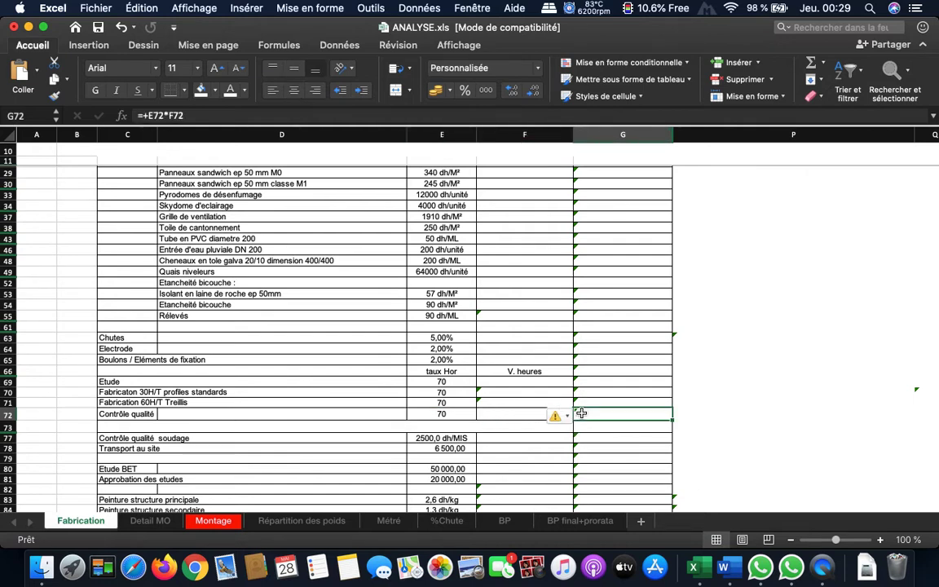
Enter the heading "Prestation" in the merged cell of row 73, above Contrôle qualité soudage.
scroll(579, 413, "down", 1)
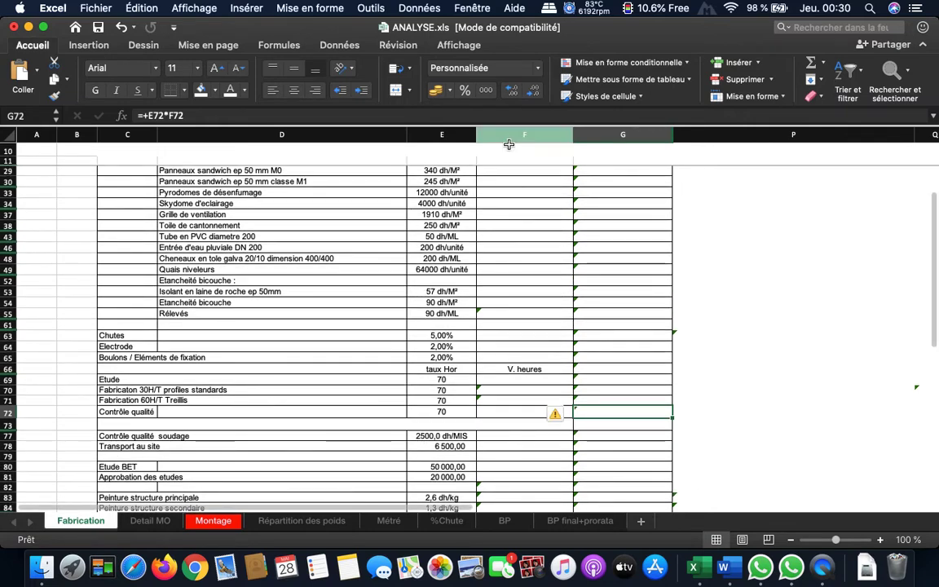
scroll(529, 351, "down", 2)
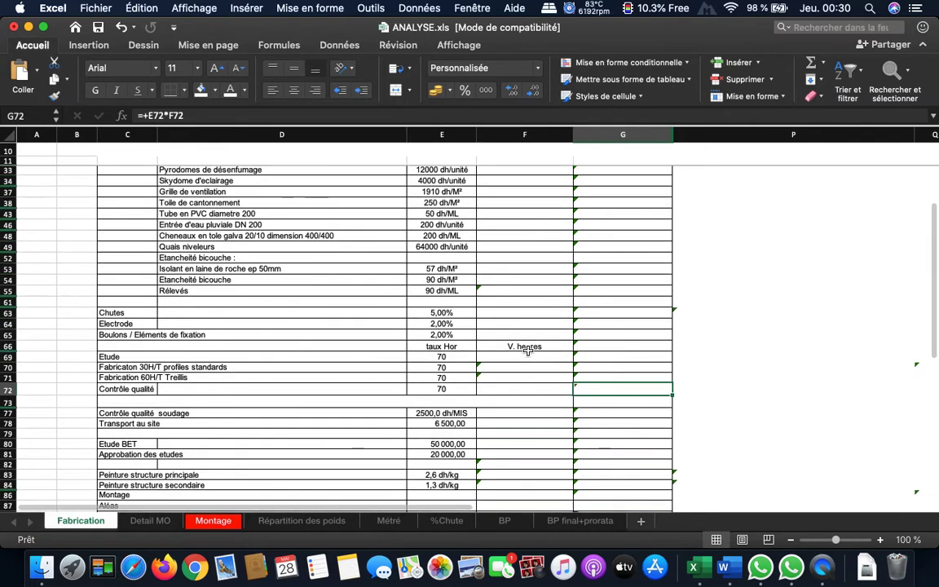
scroll(529, 351, "down", 5)
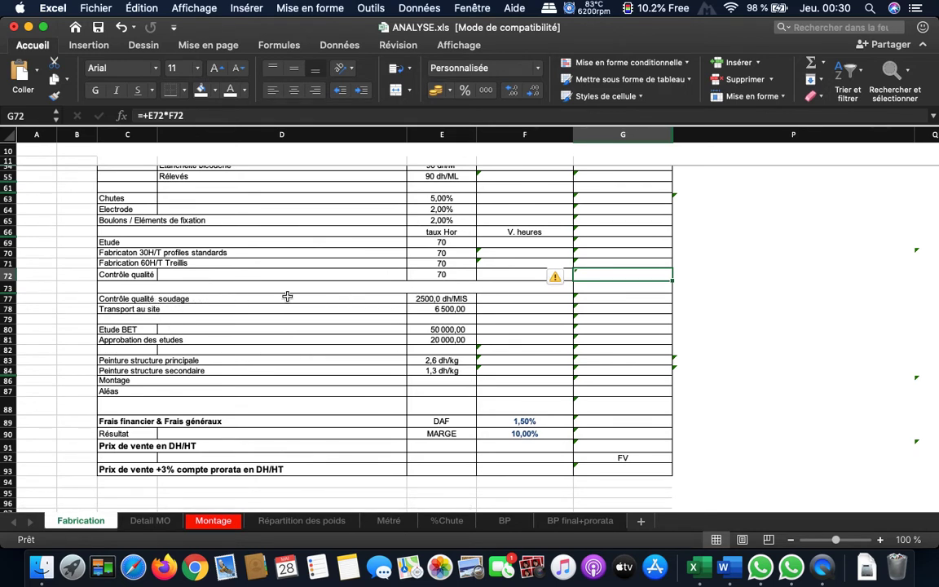
left_click(500, 287)
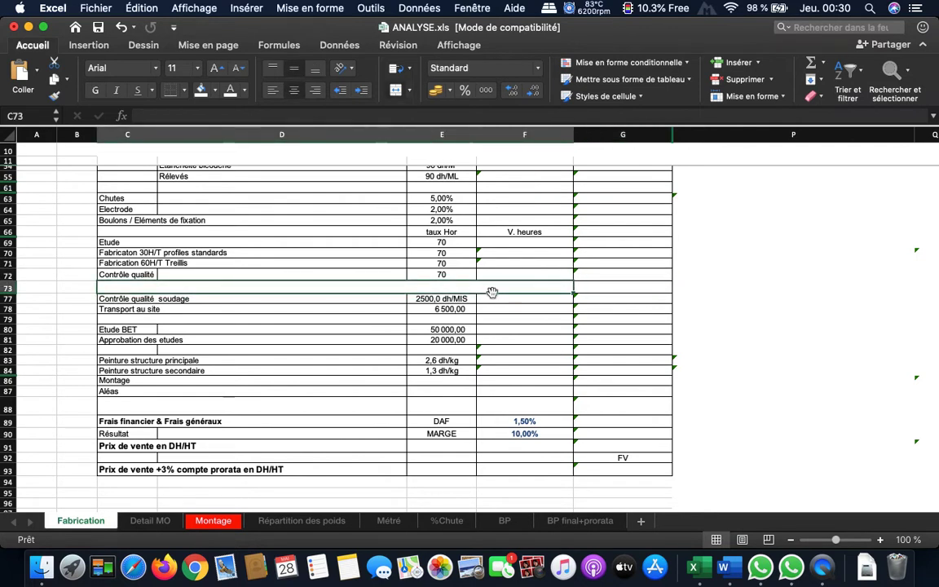
type("Prestation")
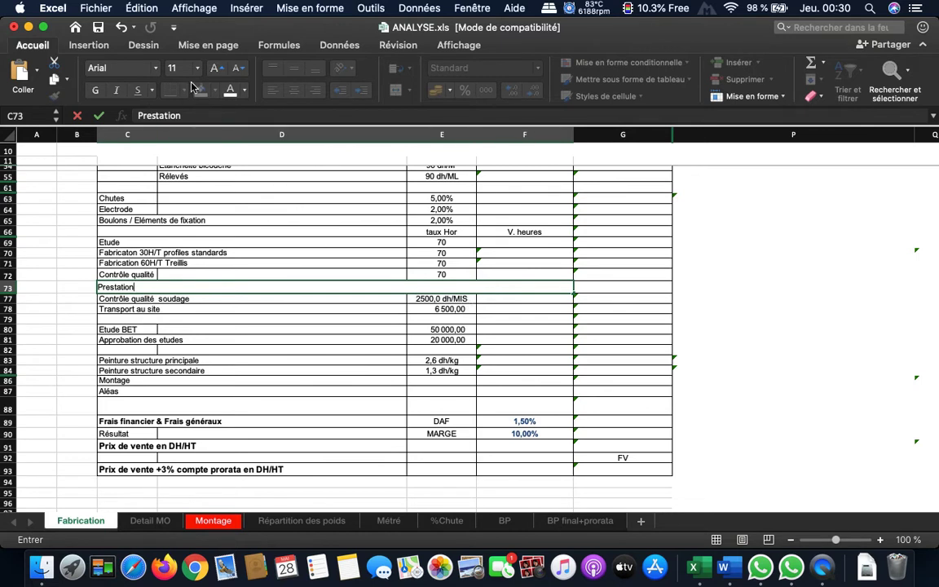
left_click(273, 310)
left_click(273, 287)
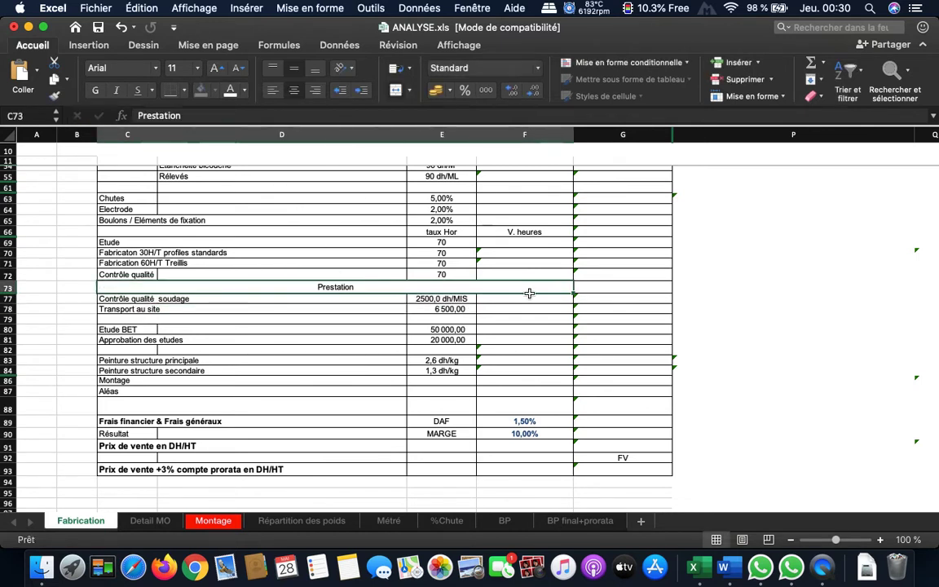
left_click(689, 304)
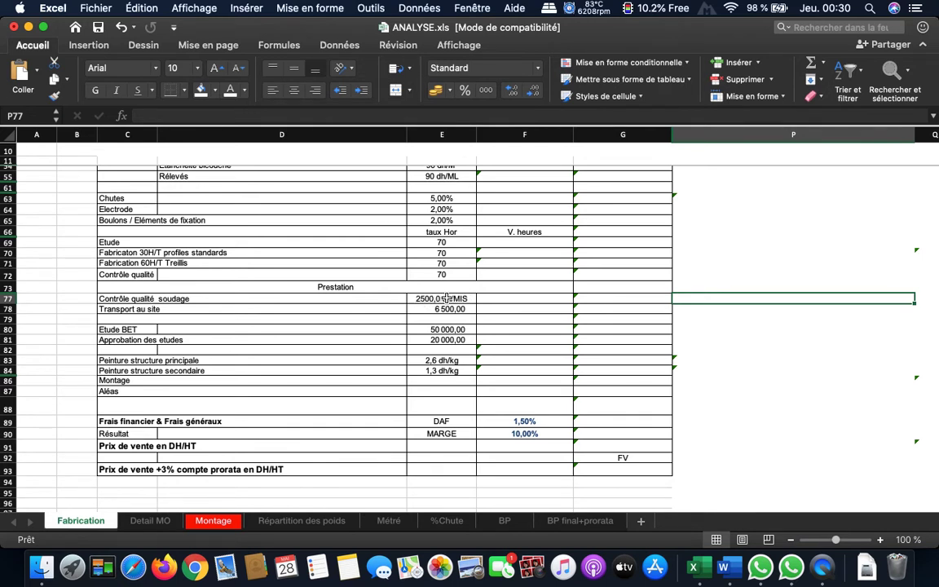
Examine the quantities, unit rate and price formulas in the Contrôle qualité soudage and Transport au site rows.
left_click(530, 298)
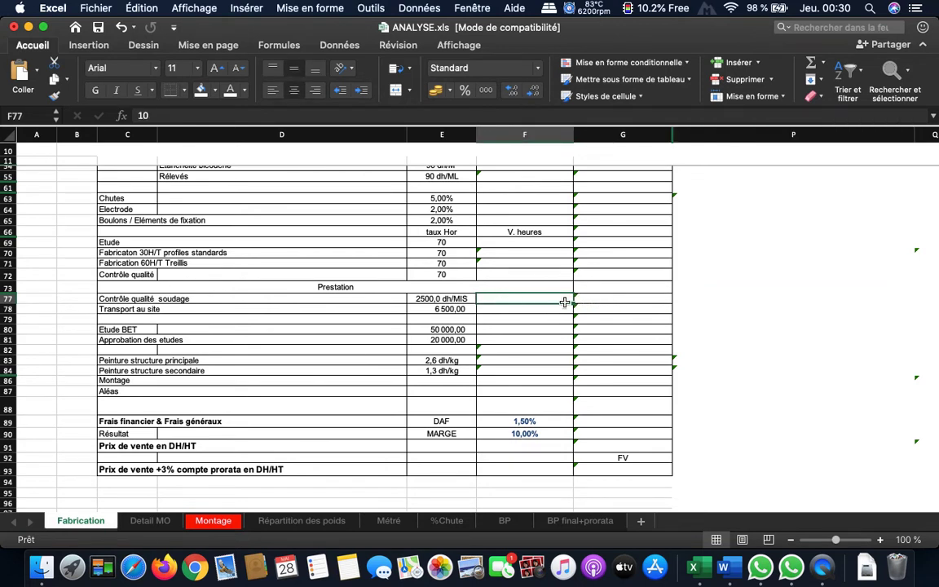
left_click(608, 298)
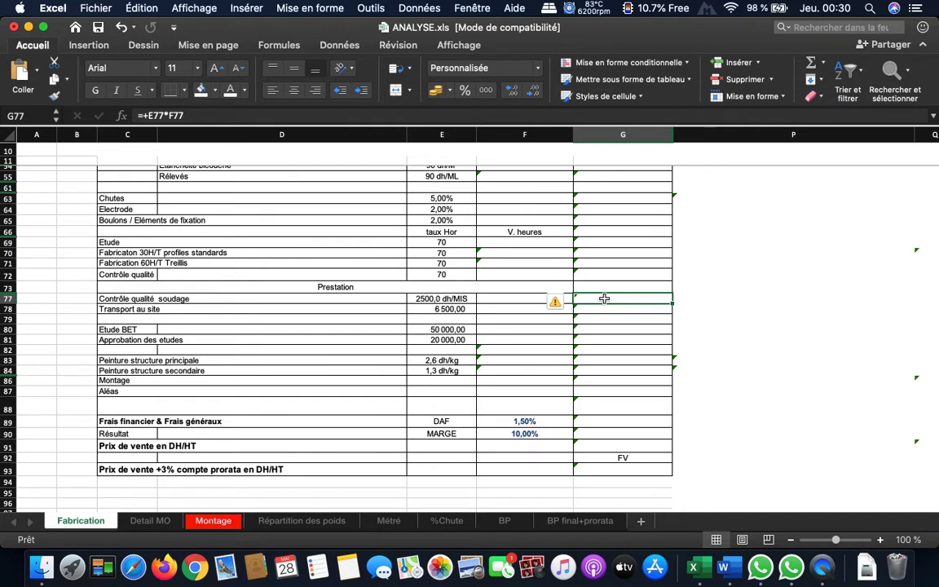
left_click(186, 309)
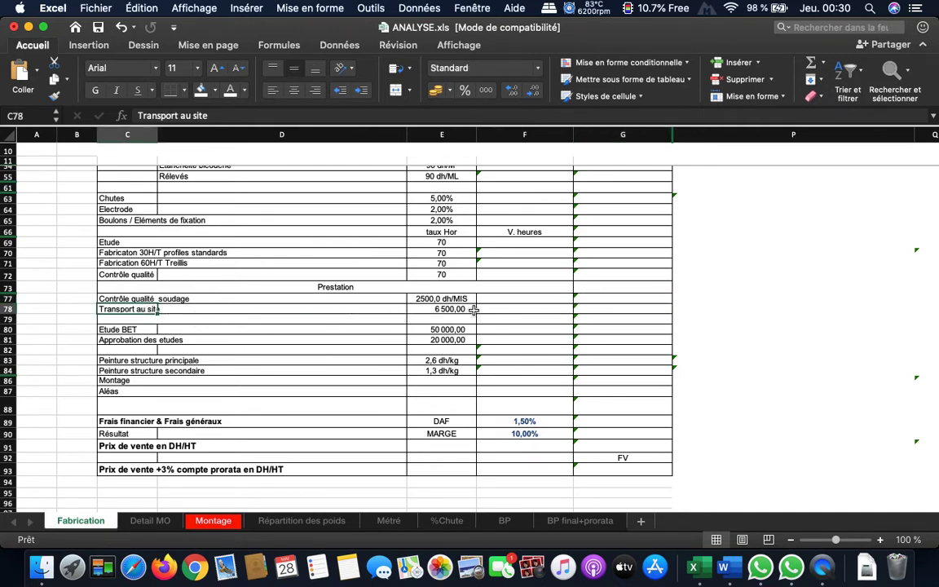
left_click(602, 308)
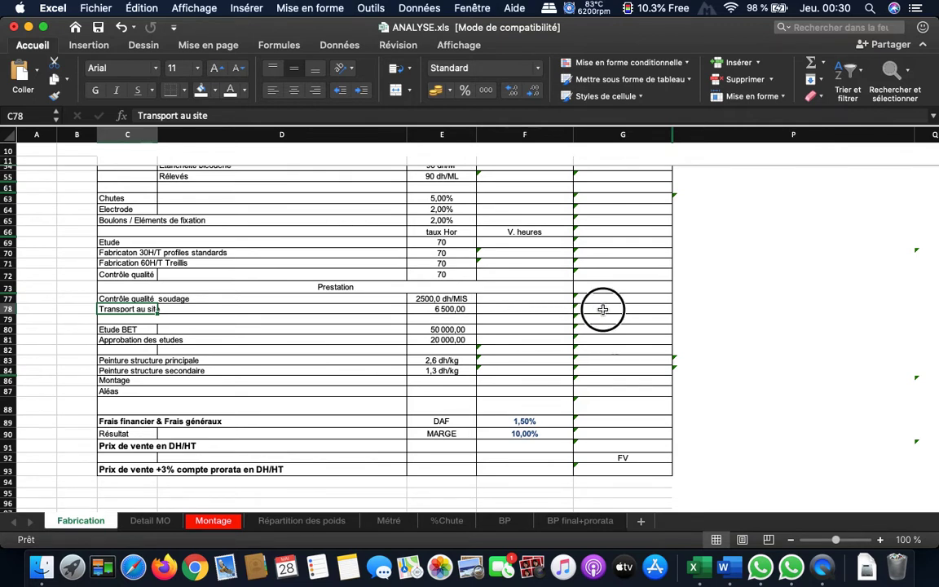
left_click(514, 309)
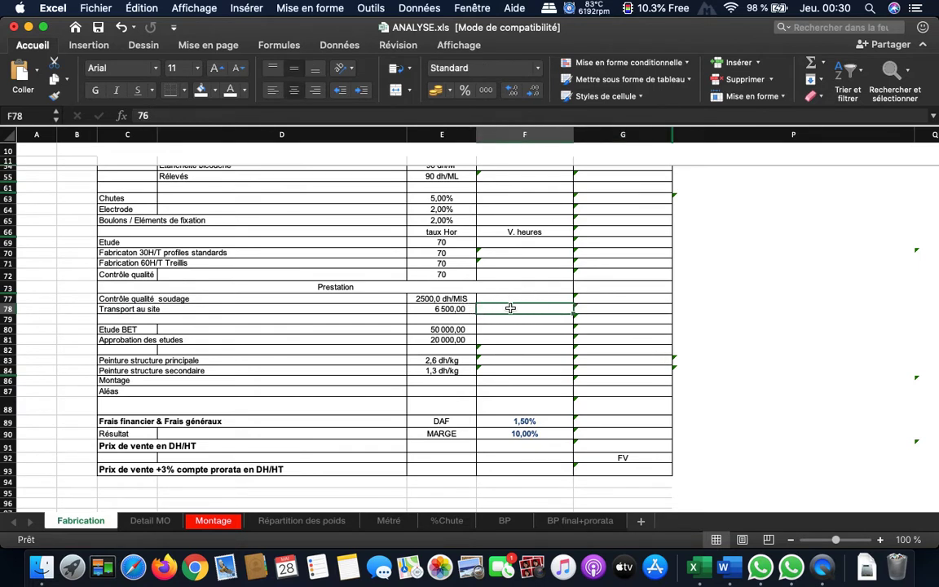
key("Left")
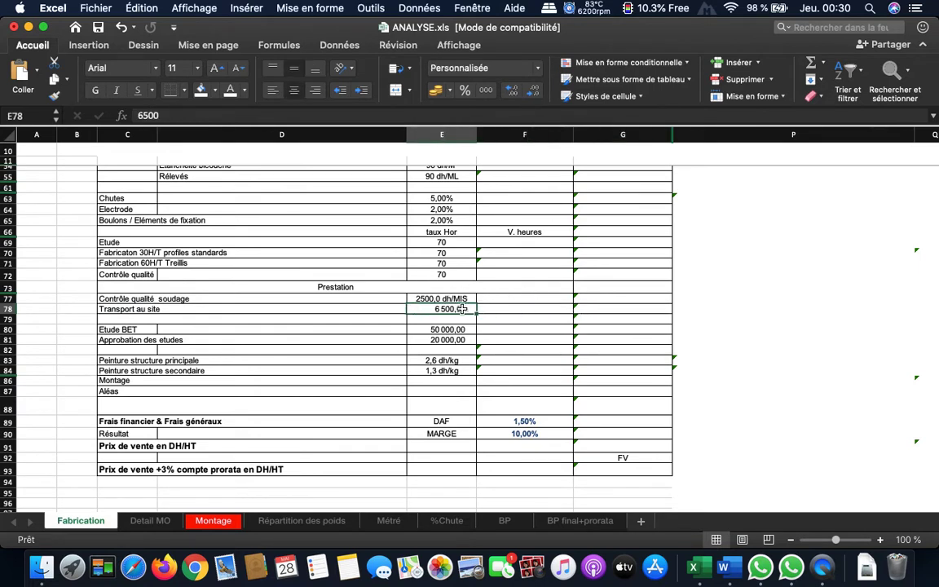
left_click(599, 310)
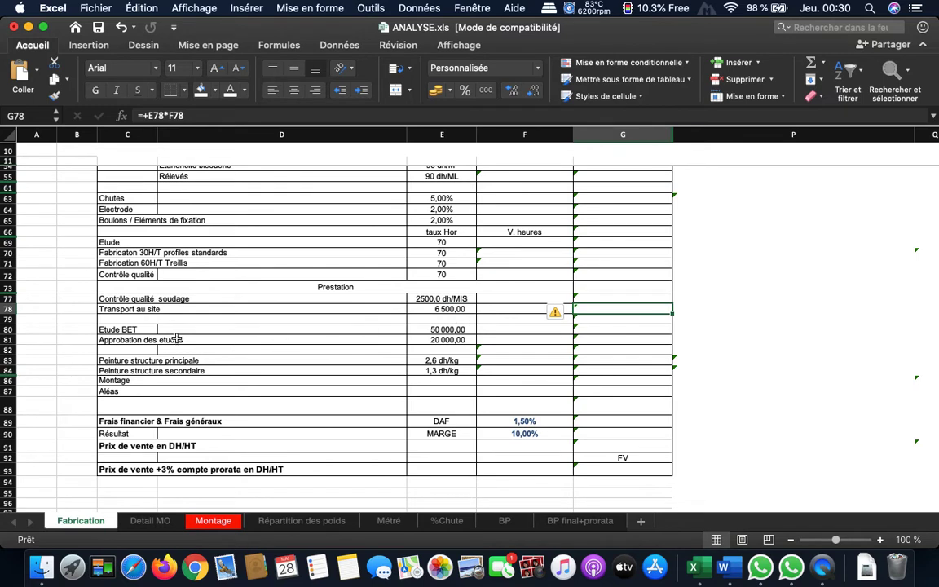
Check the rate and price formula of the Etude BET row in cells E80 and G80.
left_click(440, 328)
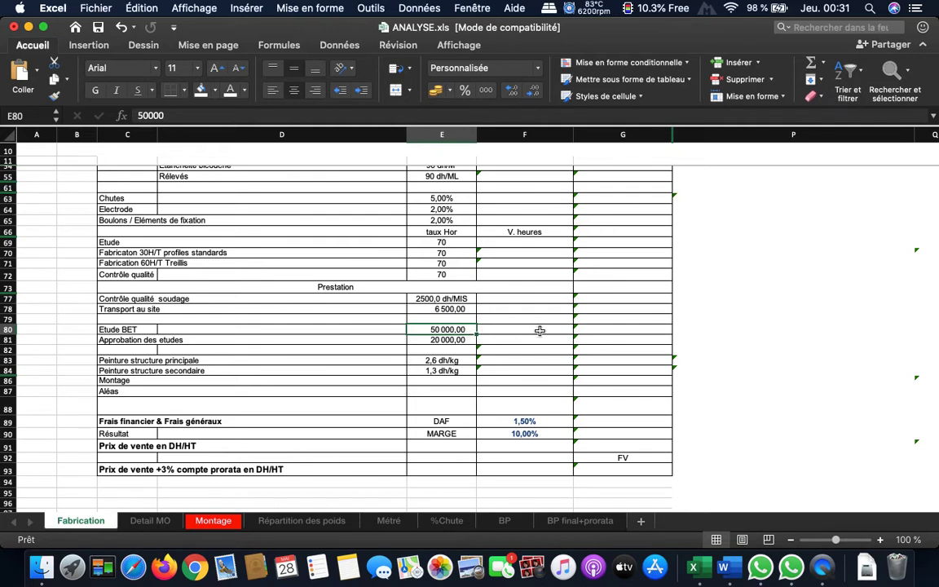
left_click(608, 329)
left_click(561, 332)
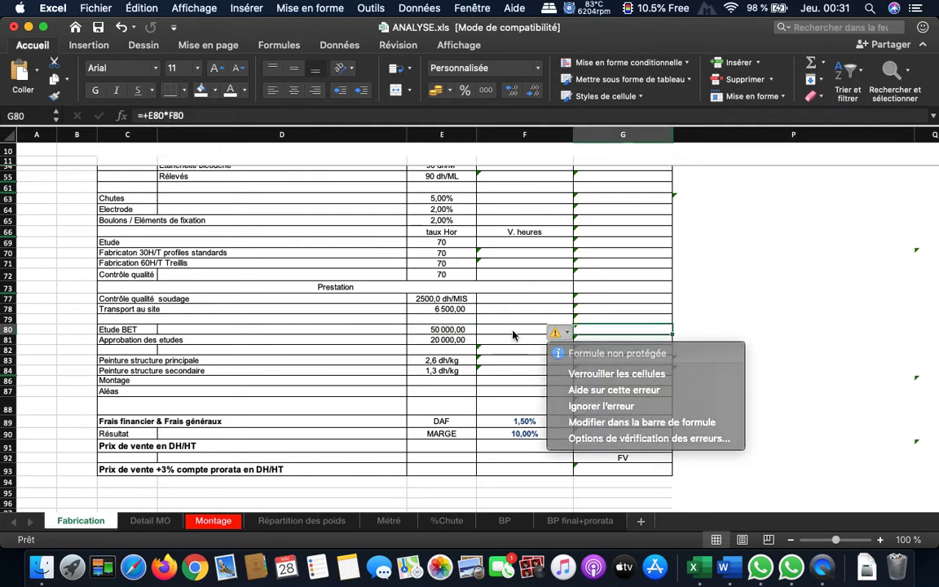
left_click(510, 332)
left_click(459, 329)
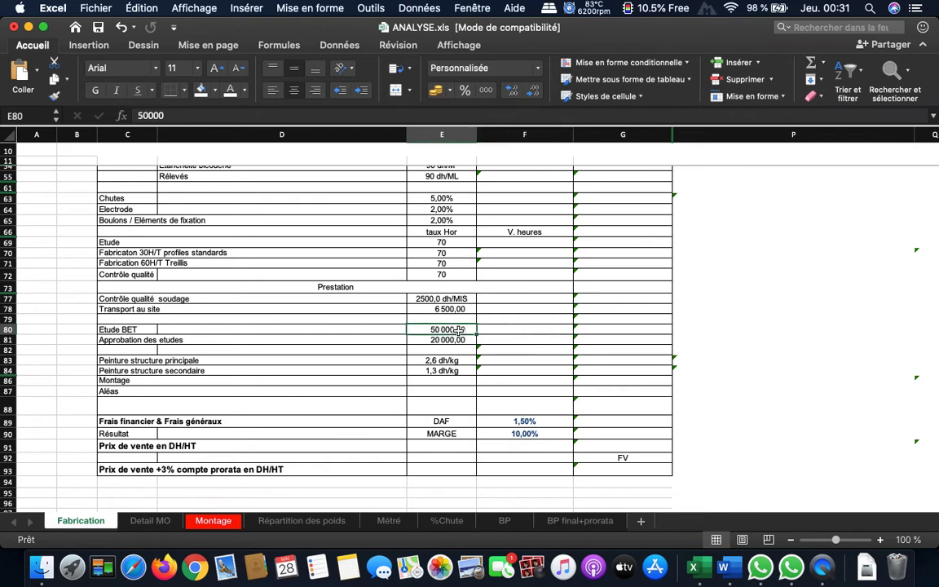
left_click(599, 330)
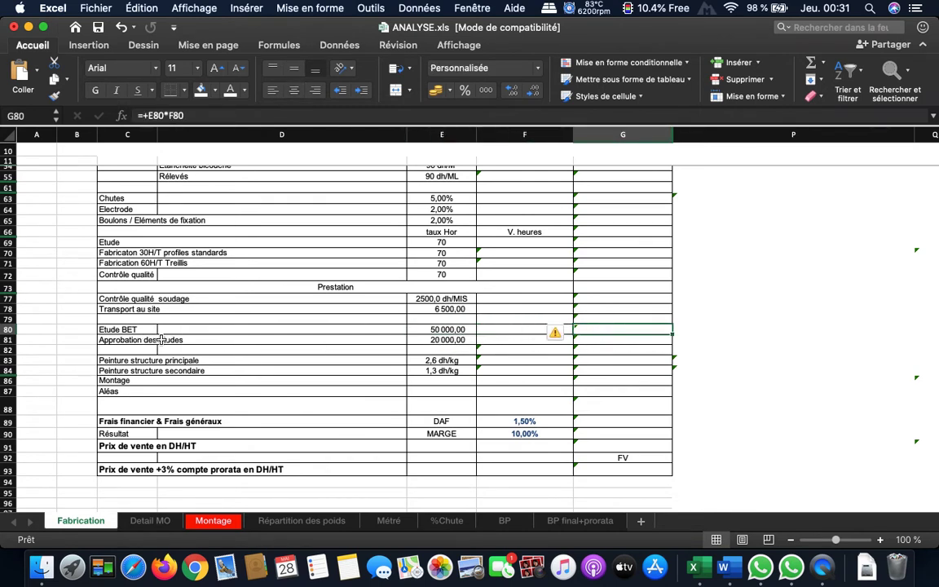
Review the rate, quantity and price formula of the Approbation des etudes row.
left_click(618, 340)
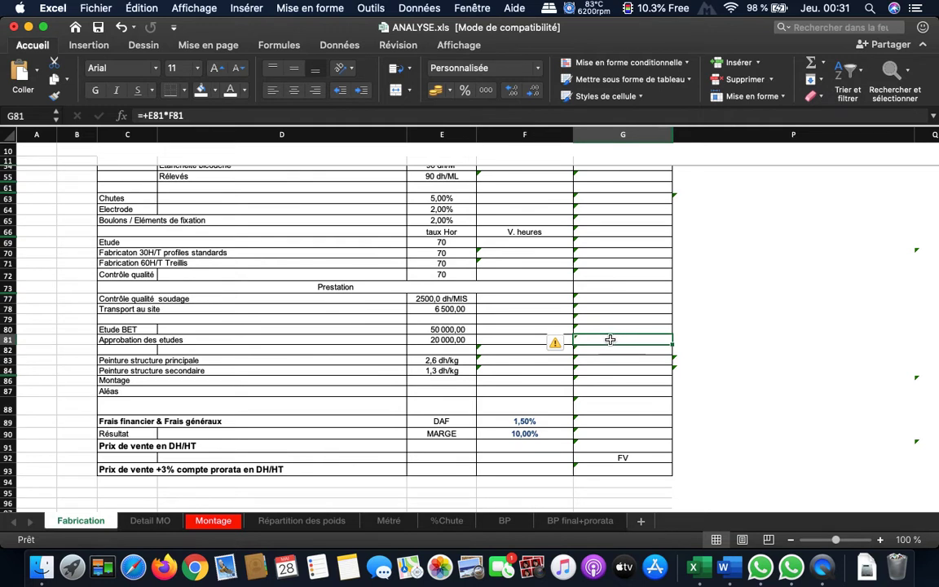
left_click(457, 342)
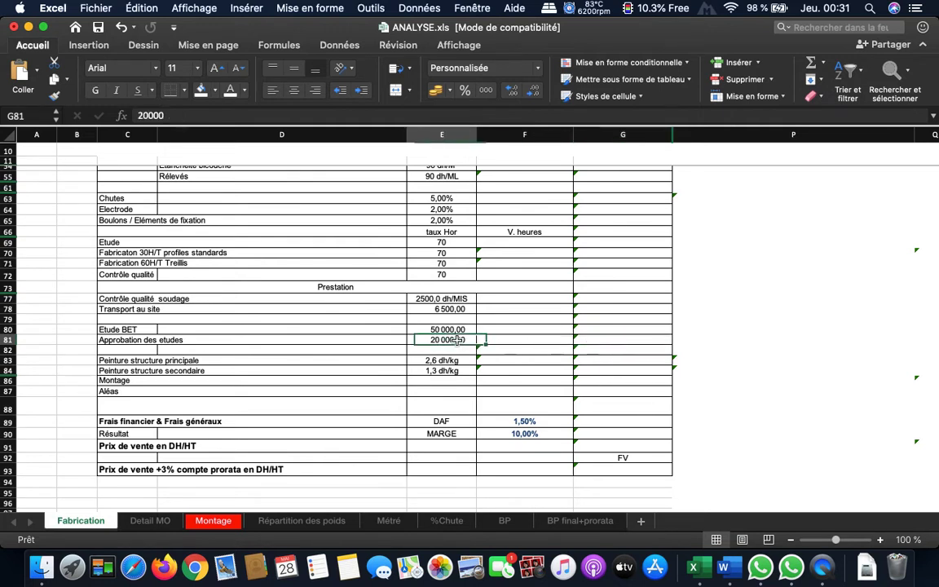
left_click(515, 340)
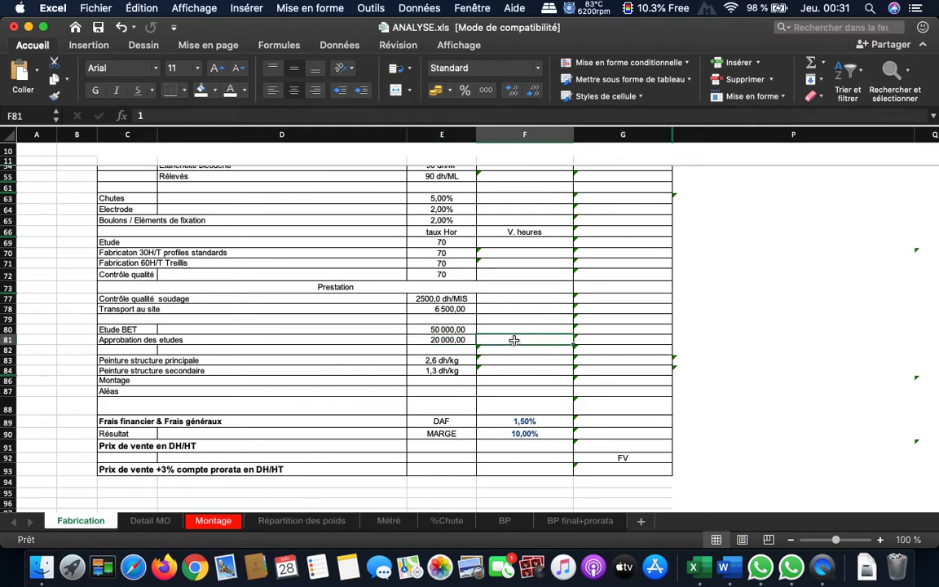
left_click(603, 337)
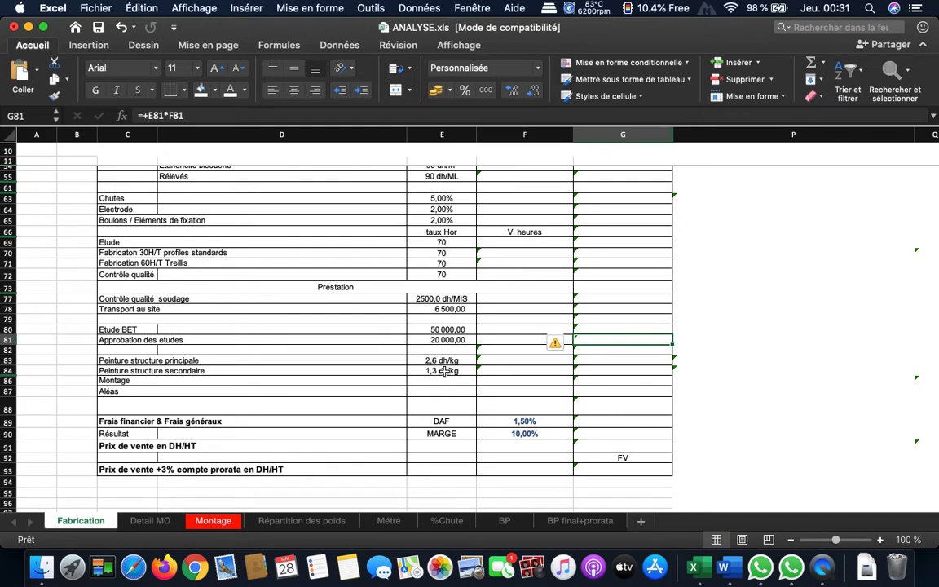
Inspect the quantity formulas for Peinture structure principale and secondaire in F83 and F84, tracing the first to its source cell under Matériels.
left_click(528, 362)
scroll(529, 361, "down", 3)
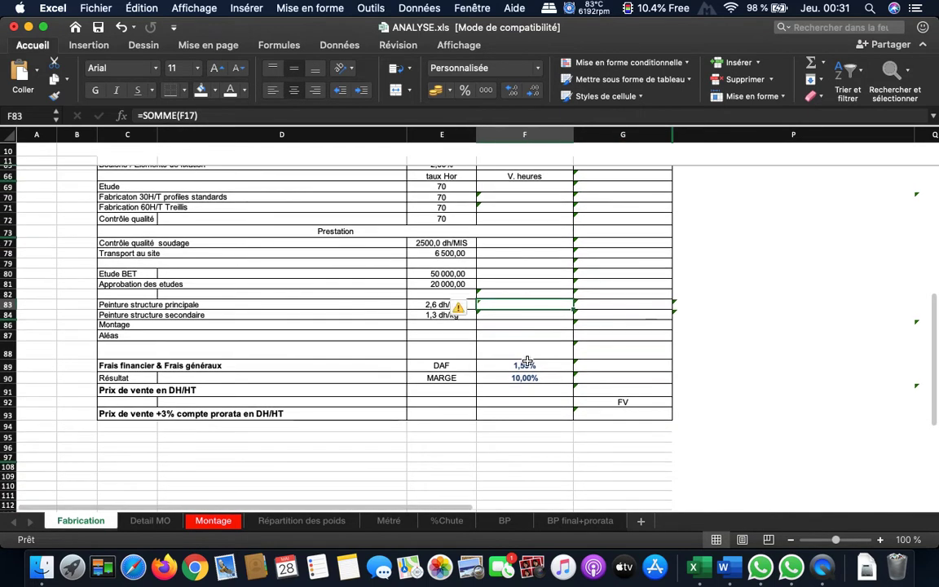
double_click(522, 303)
scroll(524, 320, "up", 10)
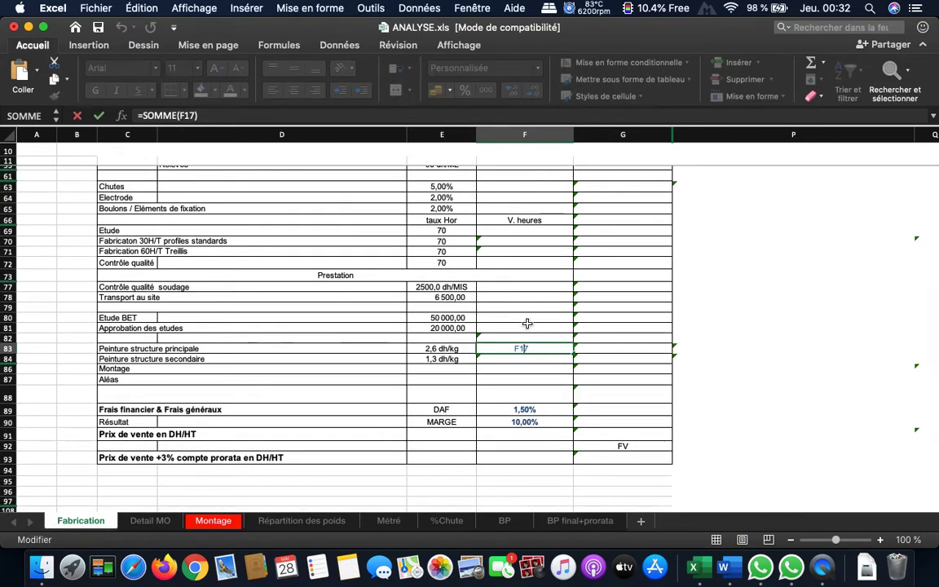
scroll(535, 300, "down", 8)
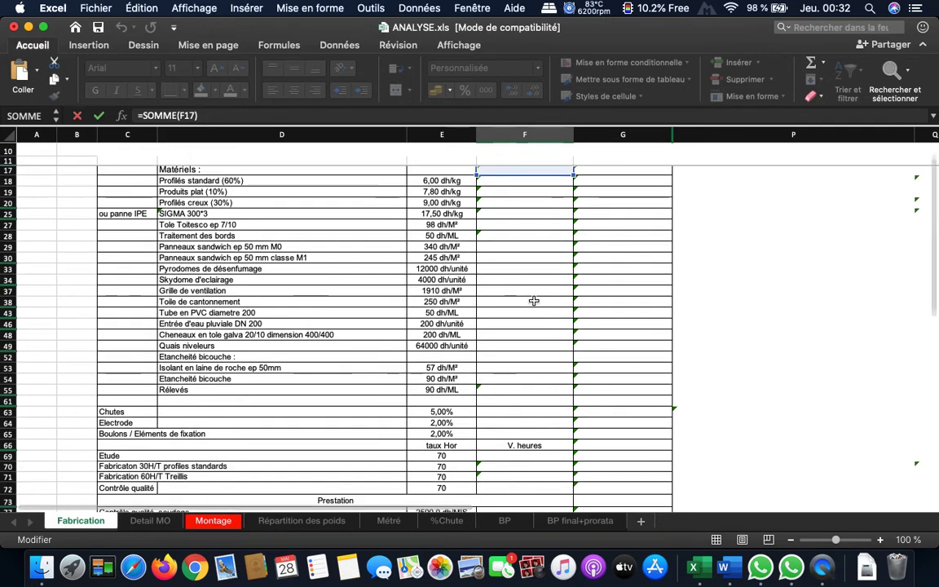
scroll(547, 324, "down", 3)
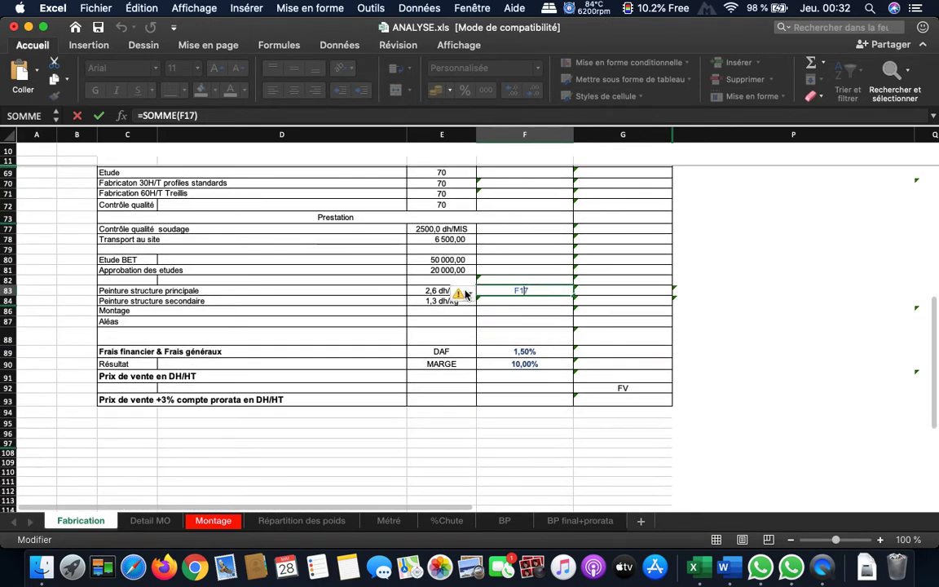
left_click(623, 294)
left_click(538, 304)
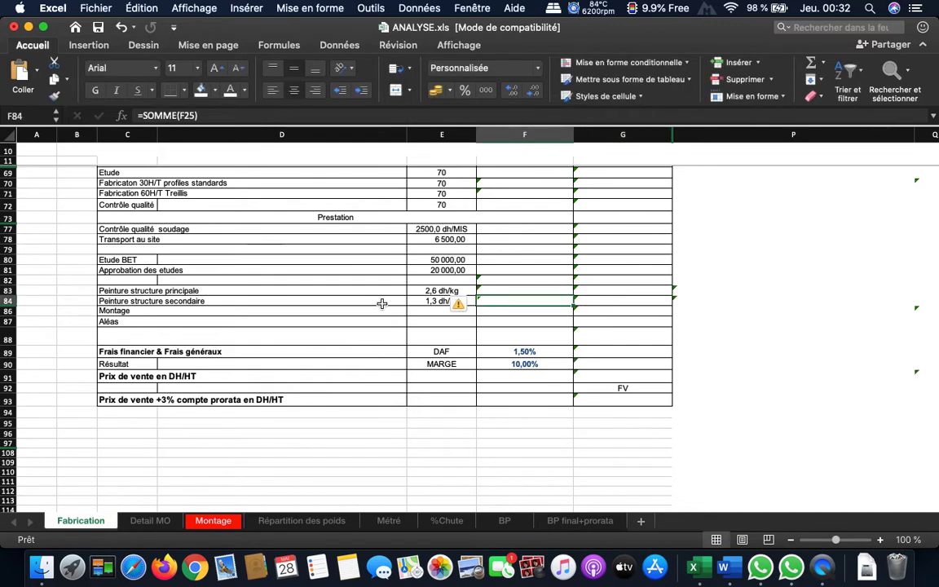
double_click(508, 302)
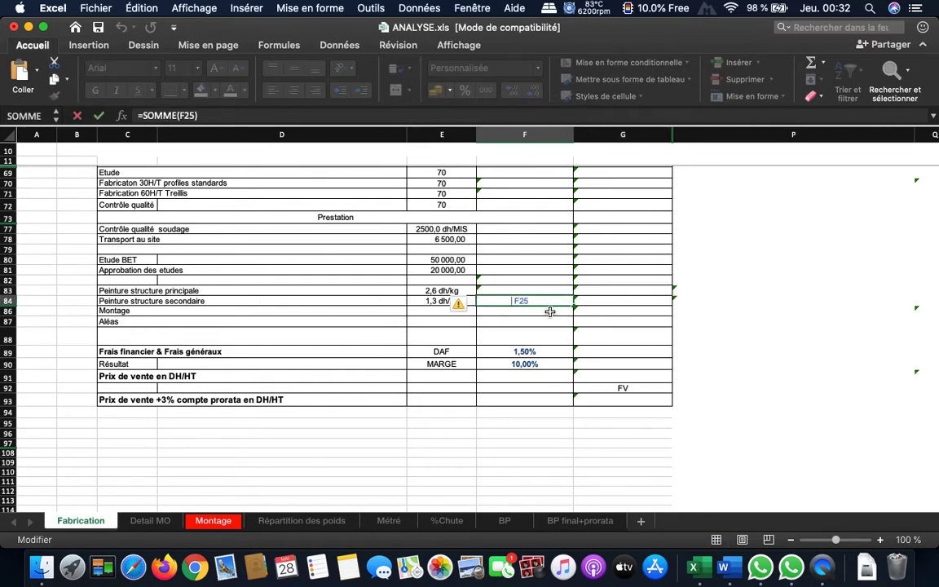
left_click(614, 304)
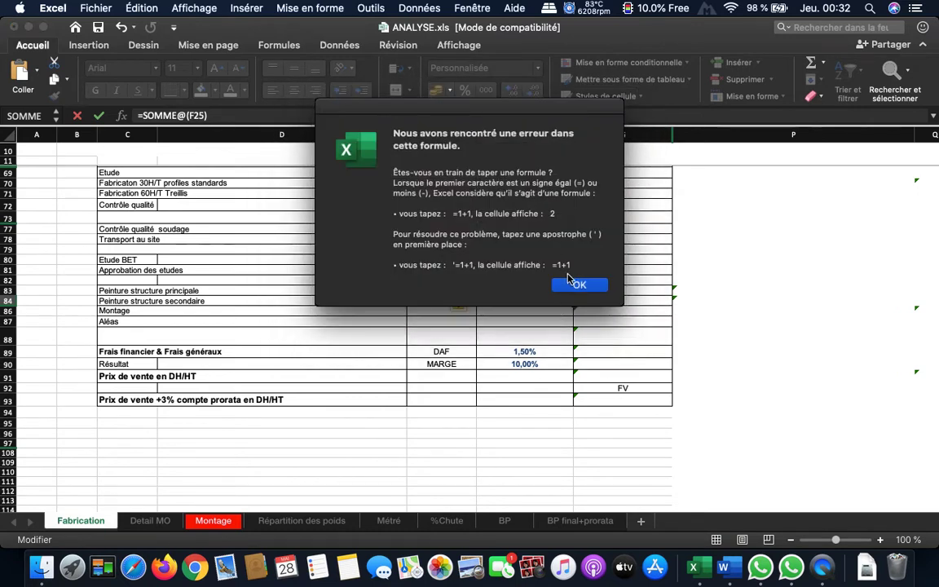
left_click(571, 281)
key("BackSpace")
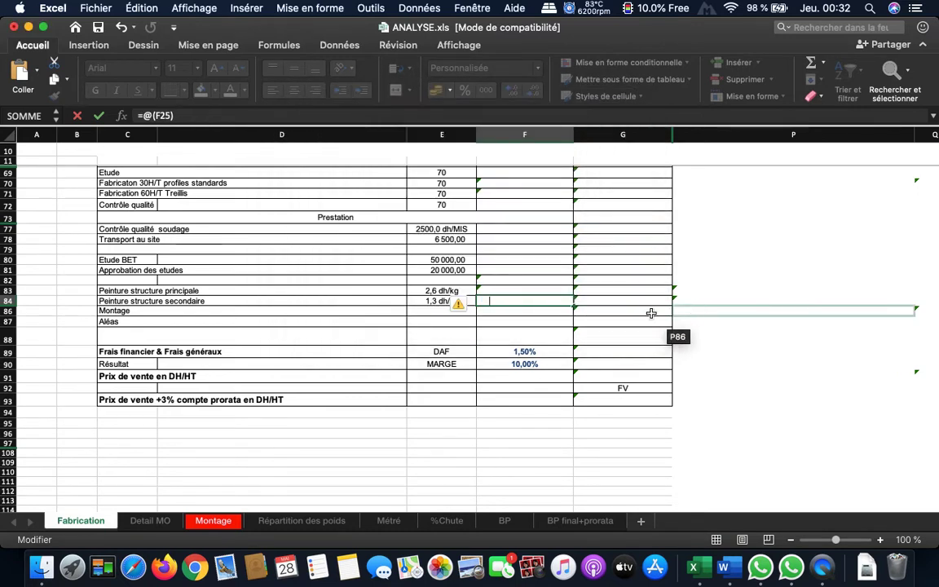
left_click(629, 267)
left_click(580, 285)
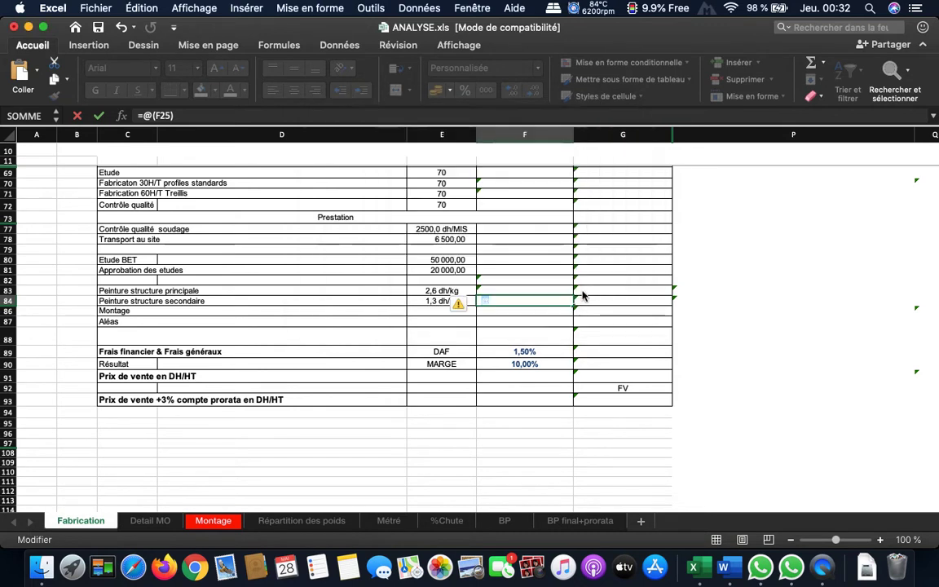
left_click(124, 27)
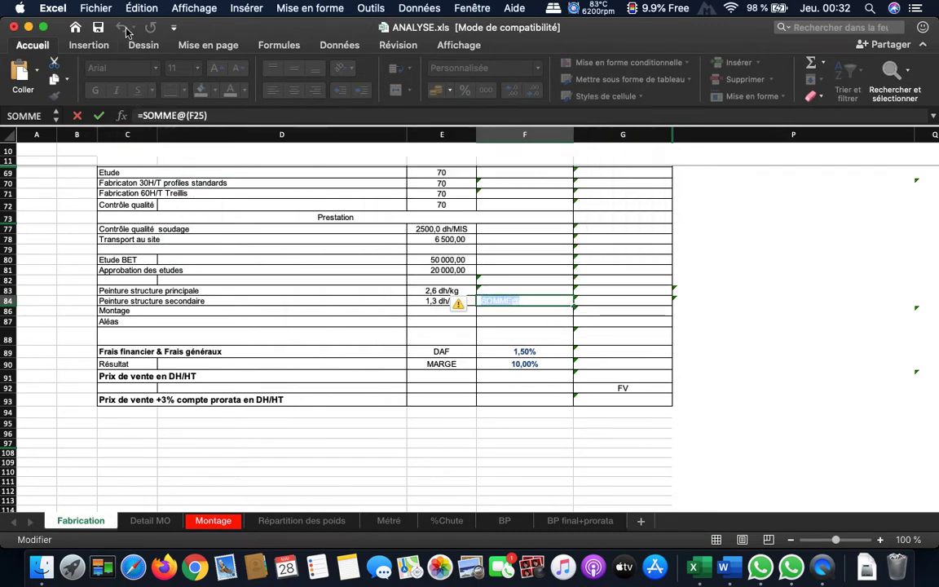
key("Escape")
Check the Montage row's price formula in G86 and the Aléas price cell in G87.
left_click(367, 308)
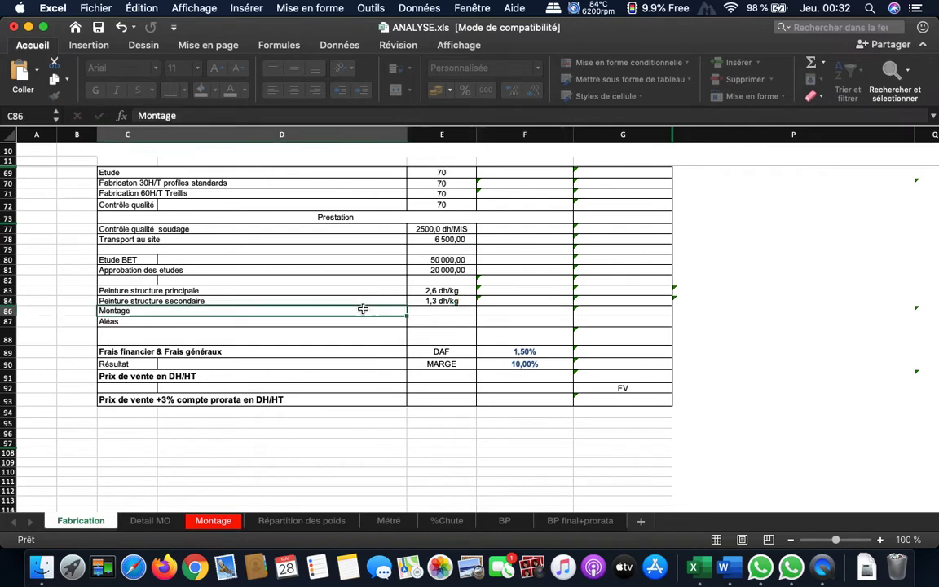
left_click(565, 304)
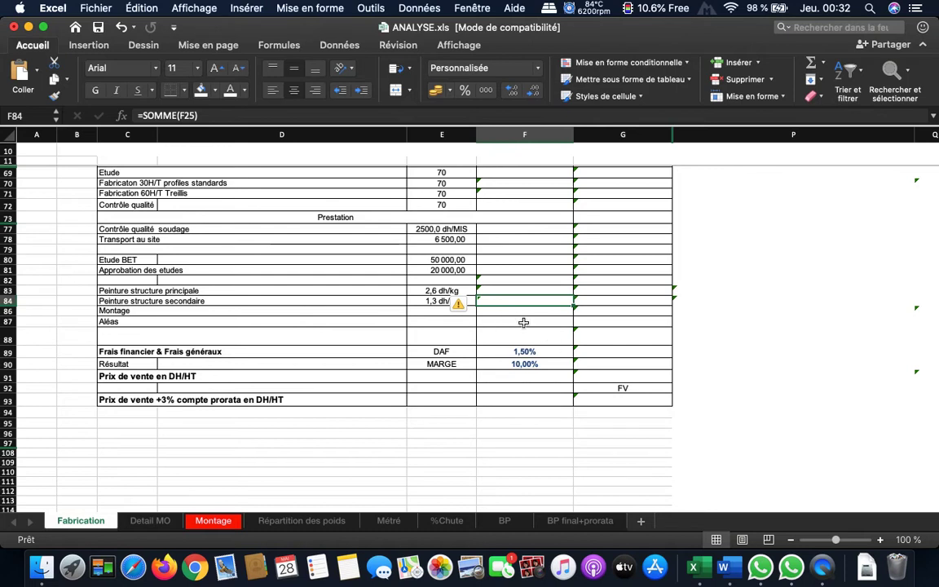
left_click(623, 311)
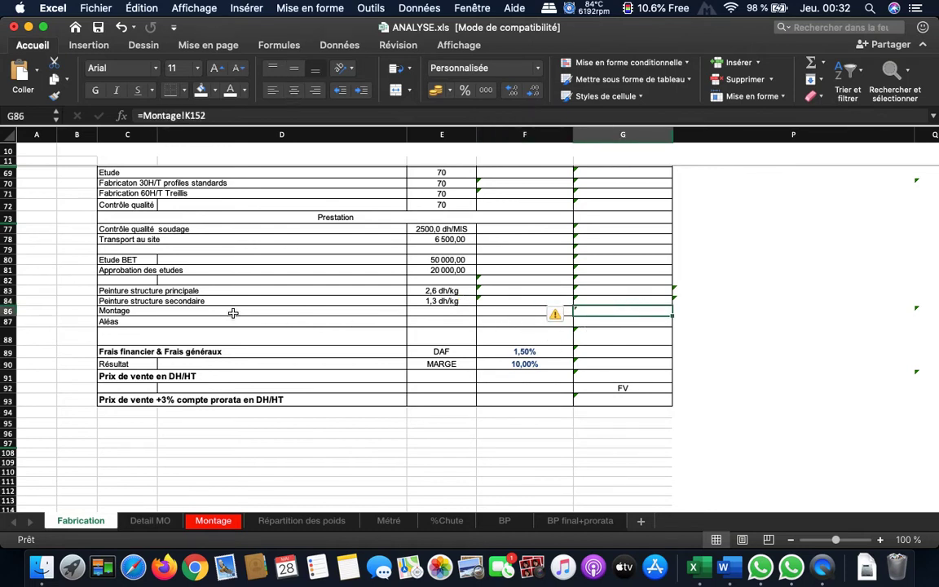
left_click(588, 325)
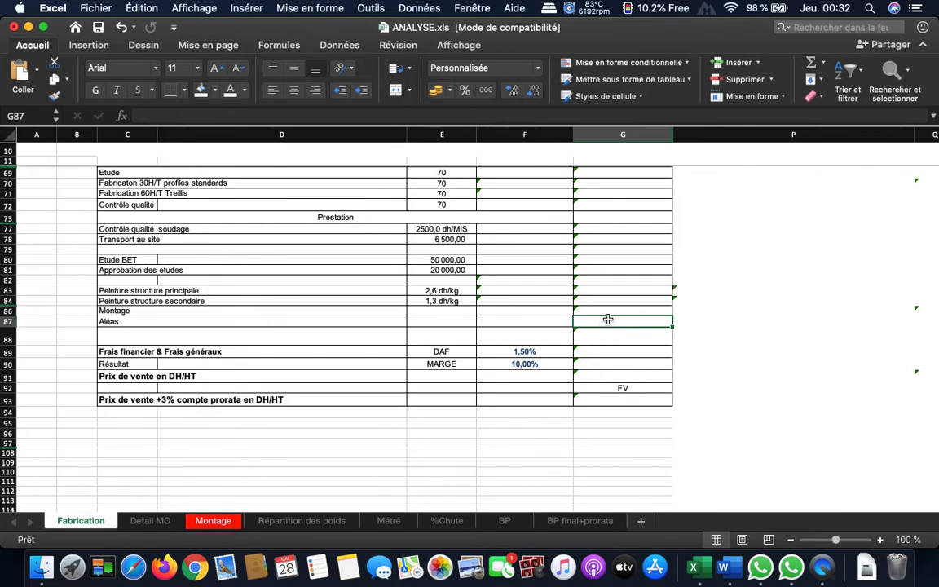
left_click_drag(608, 319, 607, 308)
left_click(511, 217)
left_click(599, 326)
left_click(624, 310)
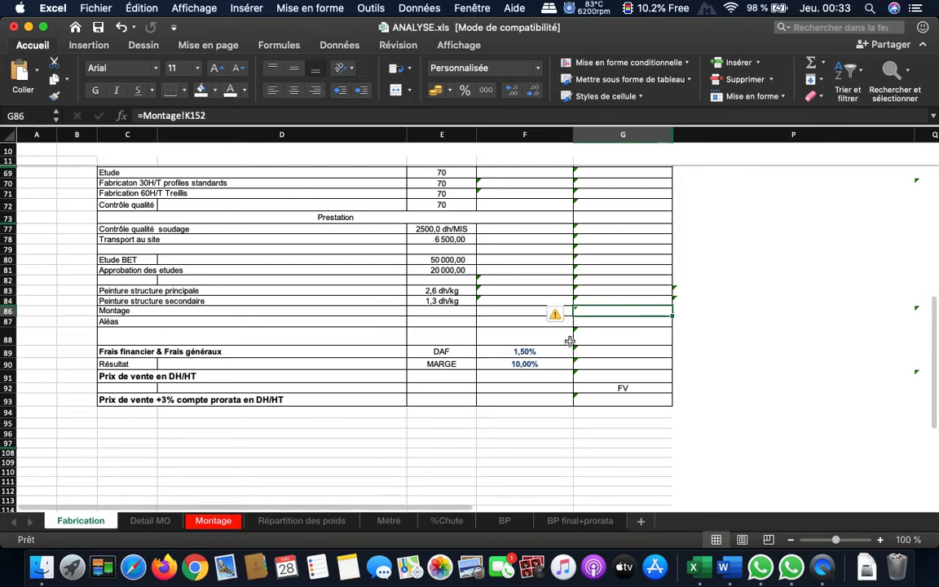
Examine the total formula in G88 and the price formulas of the Frais financier & Frais généraux and Résultat rows.
left_click(627, 337)
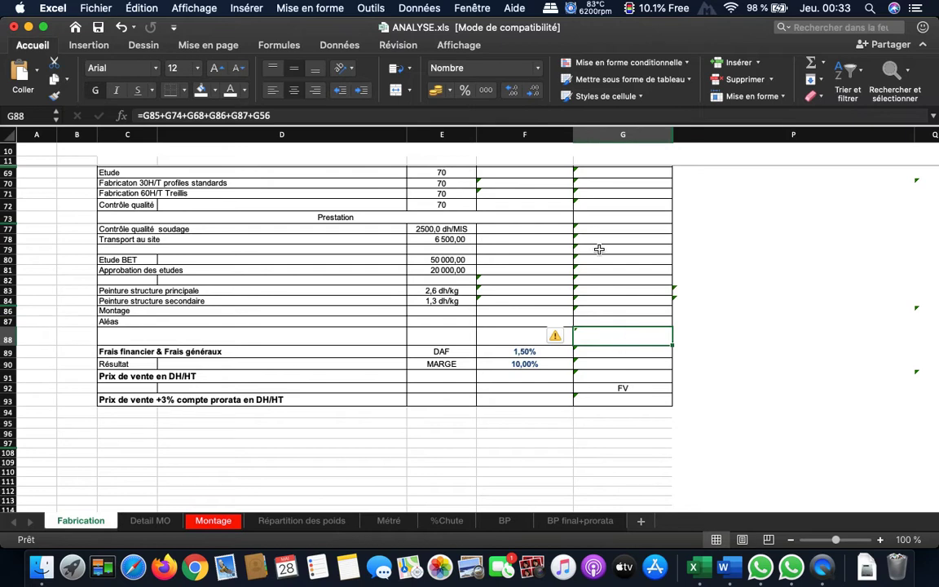
left_click(628, 356)
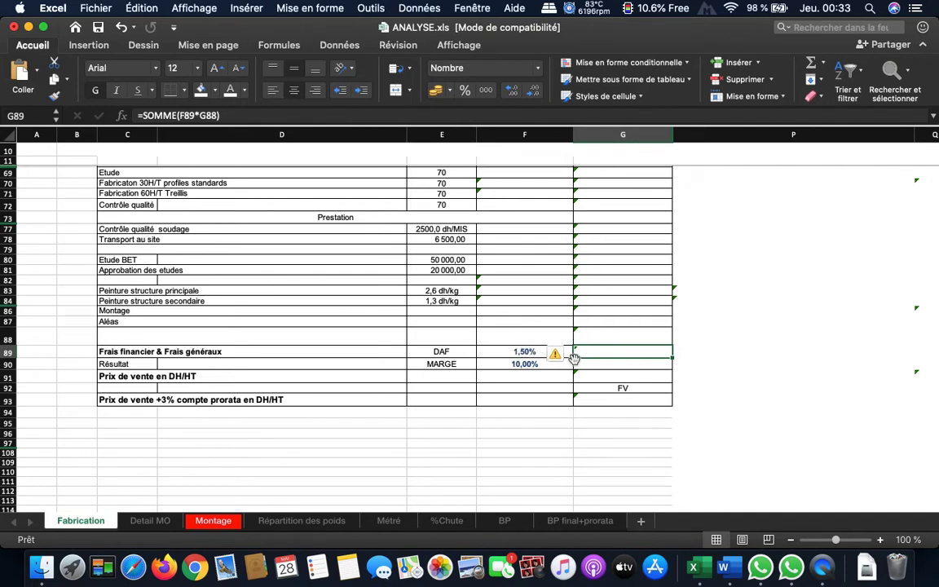
double_click(640, 355)
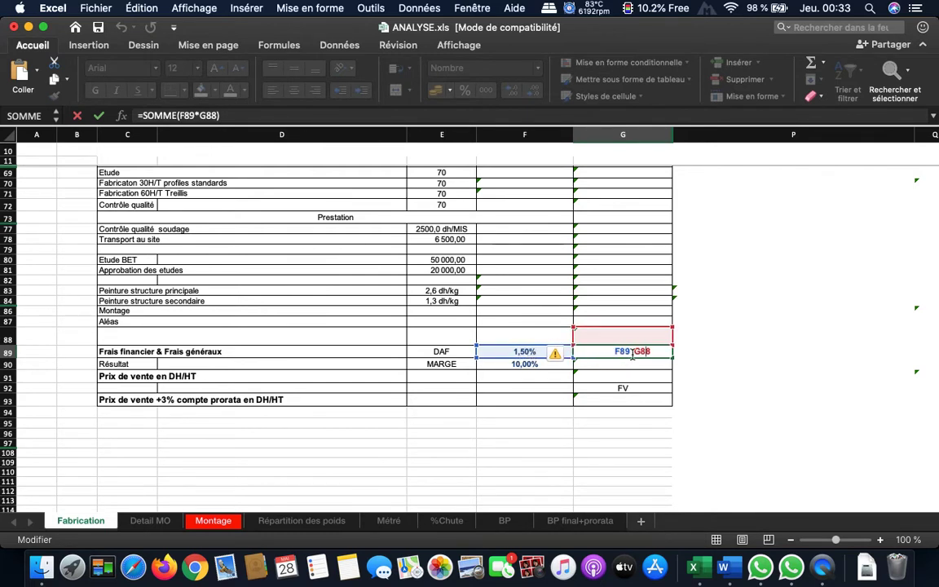
key("Return")
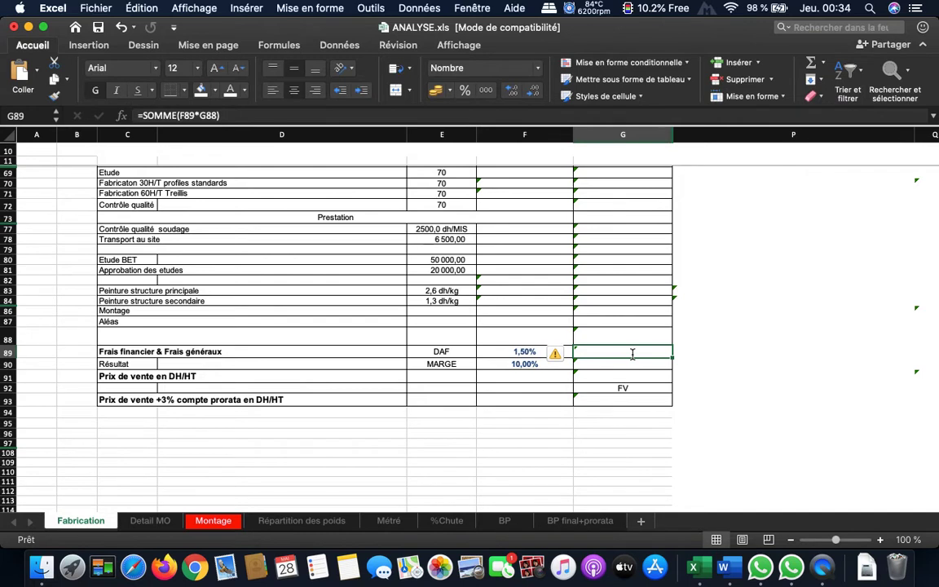
left_click(608, 362)
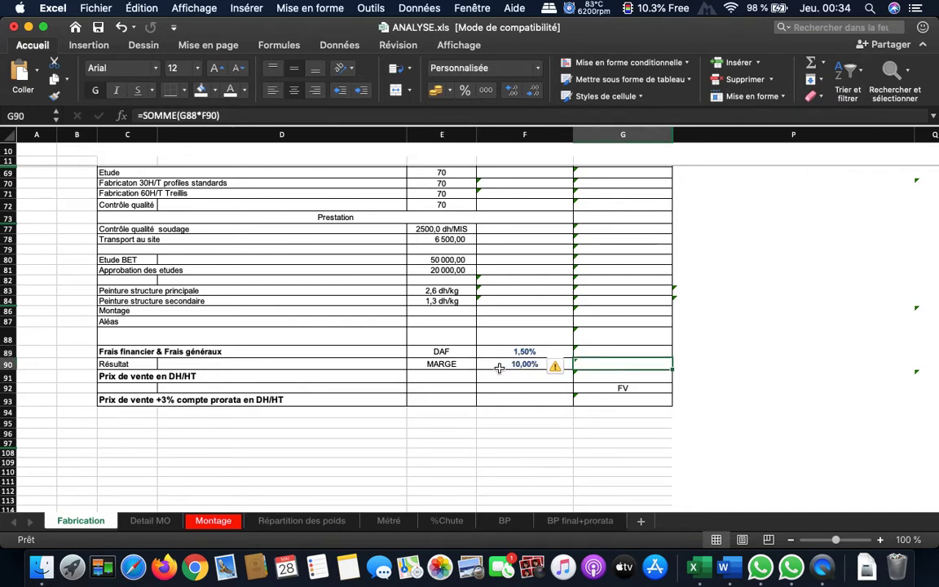
Trace the cells feeding the Résultat formula in G90 and the Prix de vente en DH/HT formula in G91.
double_click(598, 363)
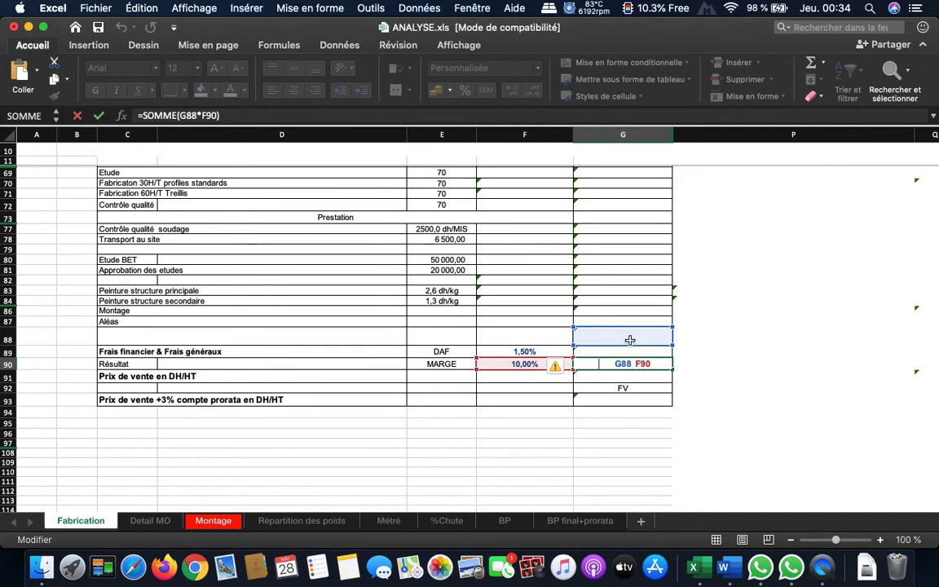
key("Escape")
left_click(630, 340)
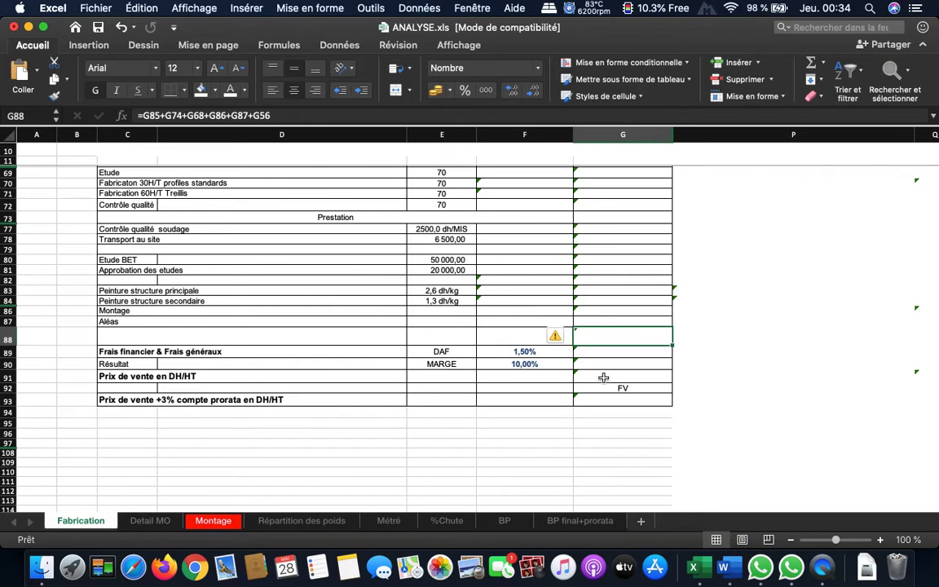
left_click(628, 377)
double_click(628, 377)
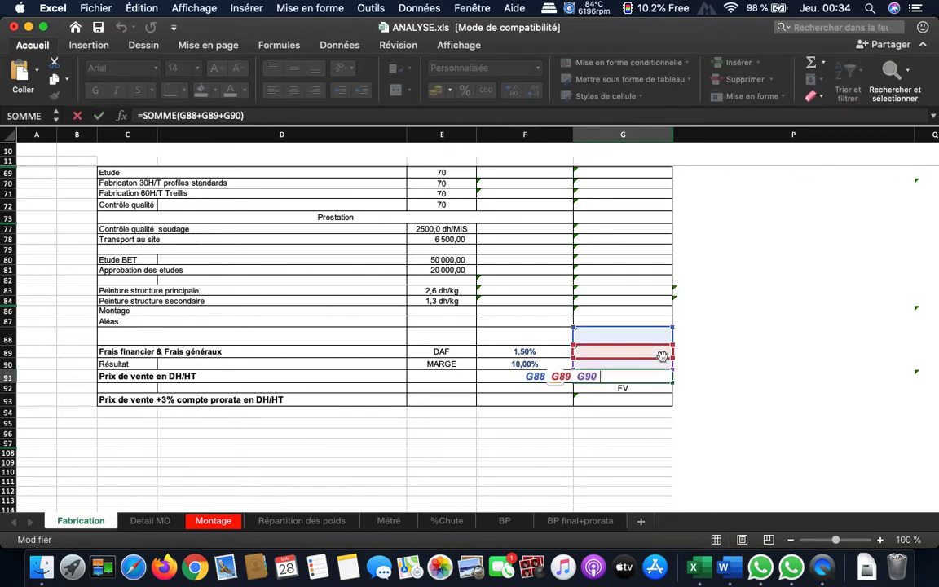
key("Escape")
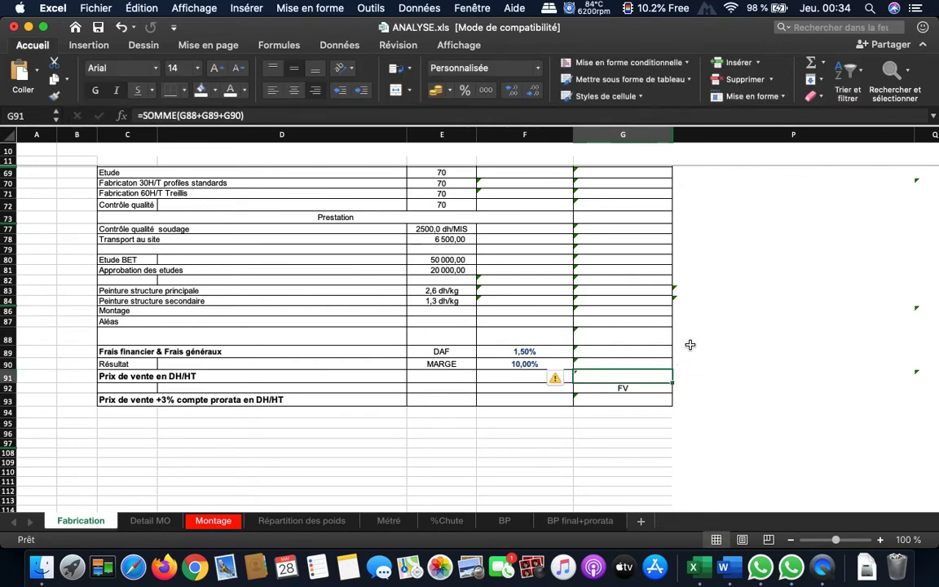
left_click(689, 354)
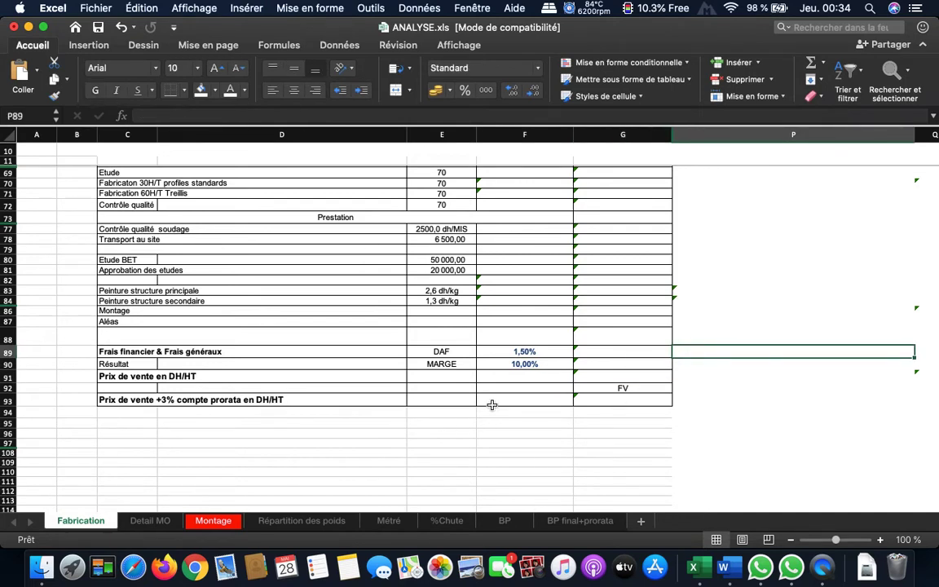
Inspect the formula for Prix de vente +3% compte prorata in G93 and its reference to the selling price.
left_click(595, 400)
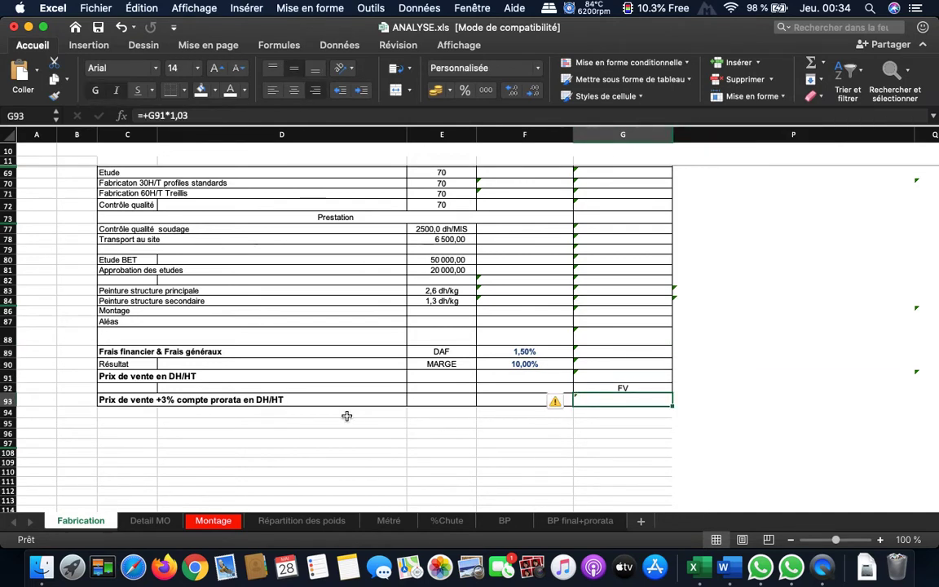
double_click(620, 402)
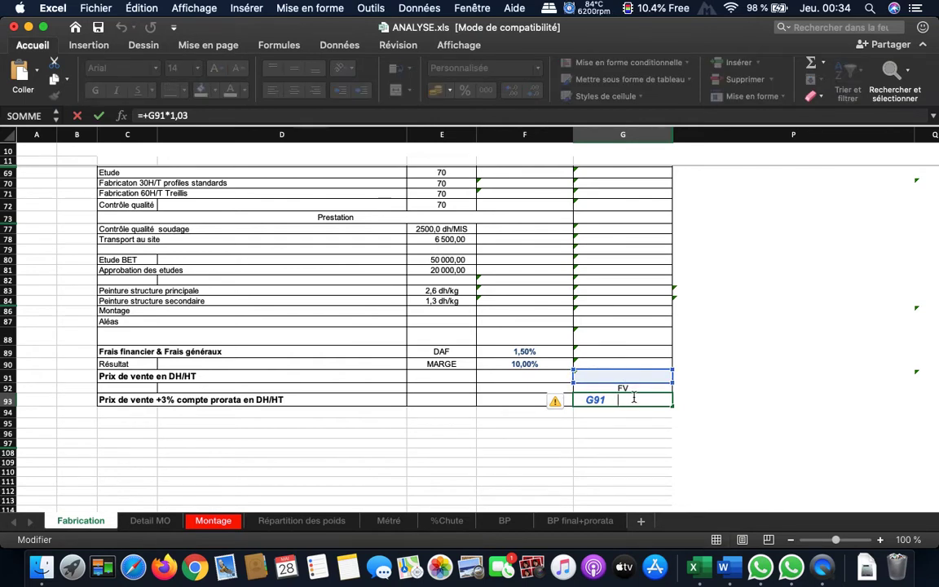
key("Escape")
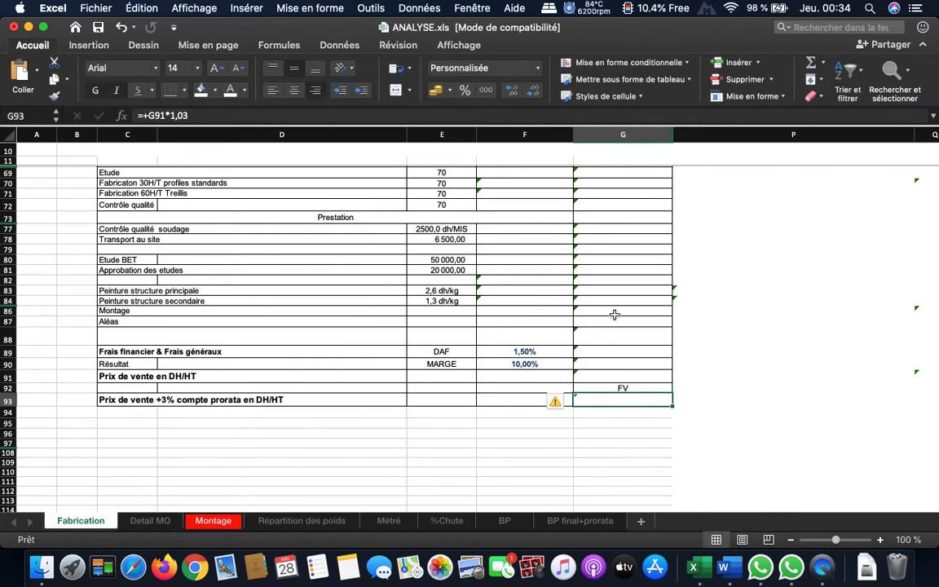
Highlight the Montage row on the Fabrication sheet and check the Poids charpente formula in C4 of the Detail MO sheet.
left_click(180, 311)
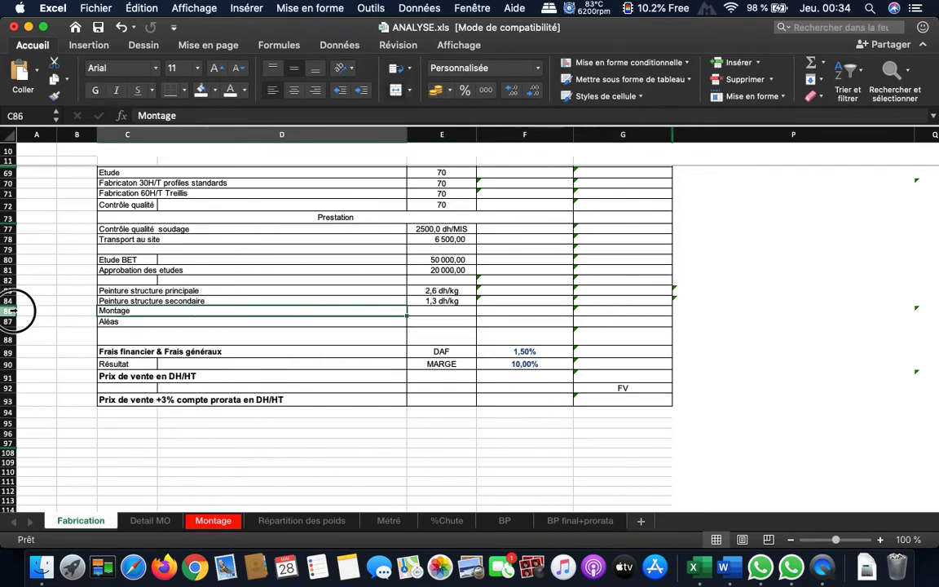
left_click(9, 311)
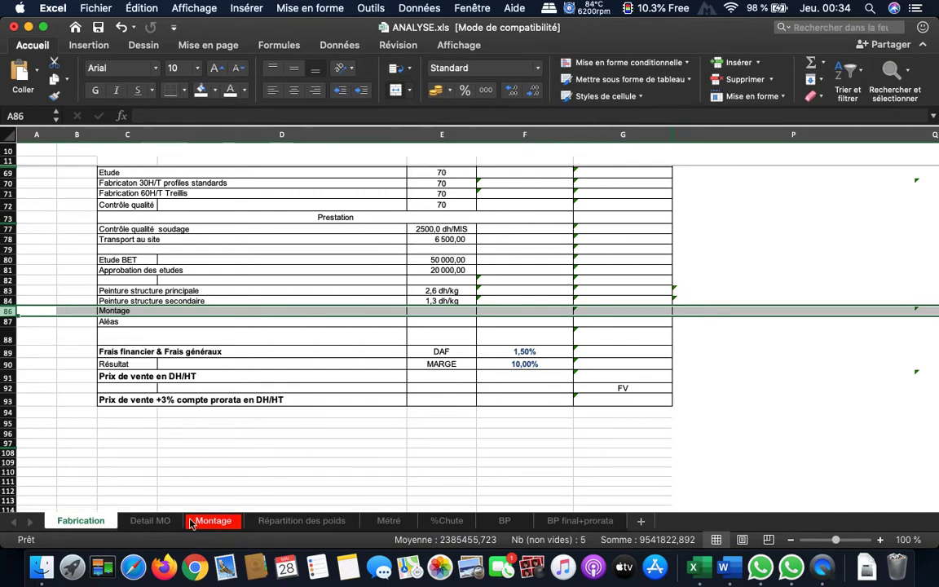
left_click(150, 521)
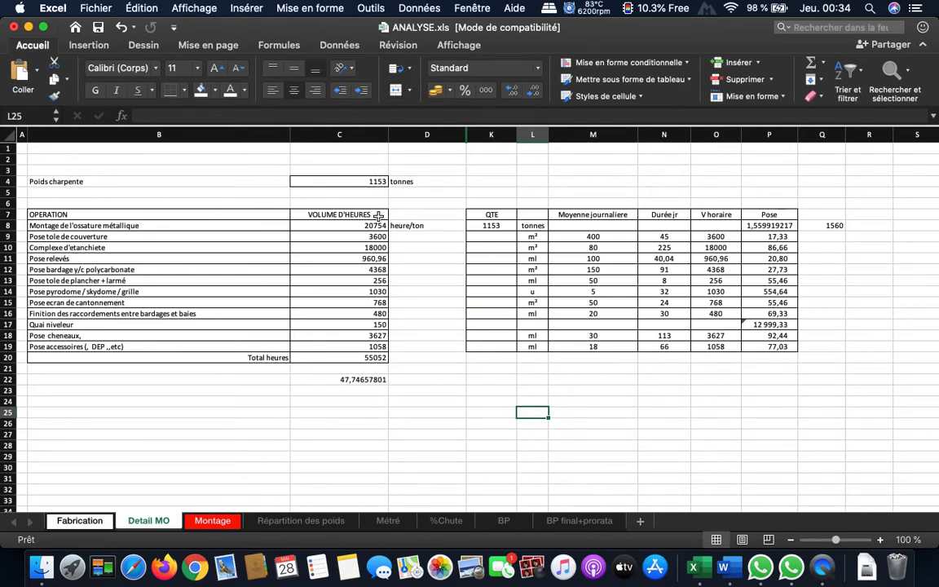
left_click(346, 181)
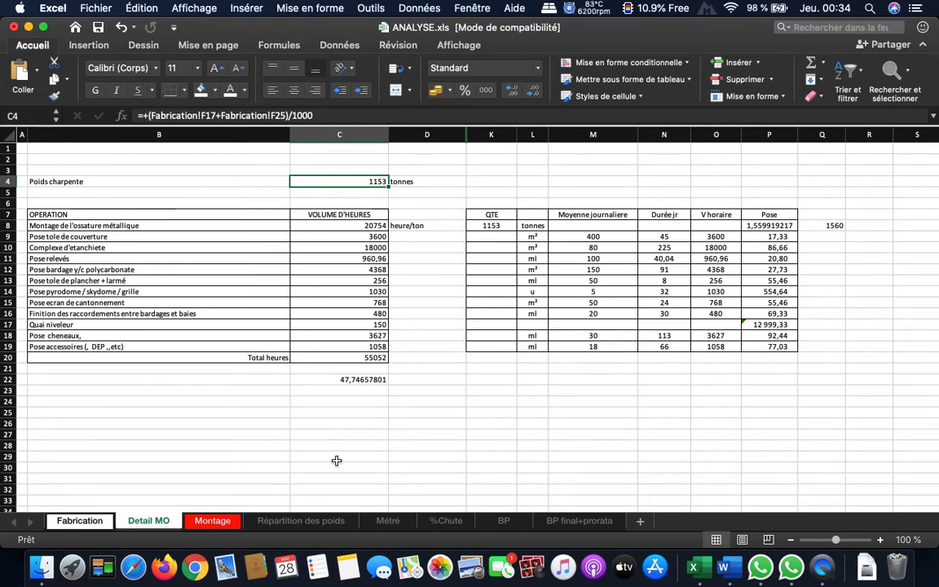
Compare the Detail MO operations table with the Montage sheet and the items listed on the Fabrication sheet.
left_click(210, 520)
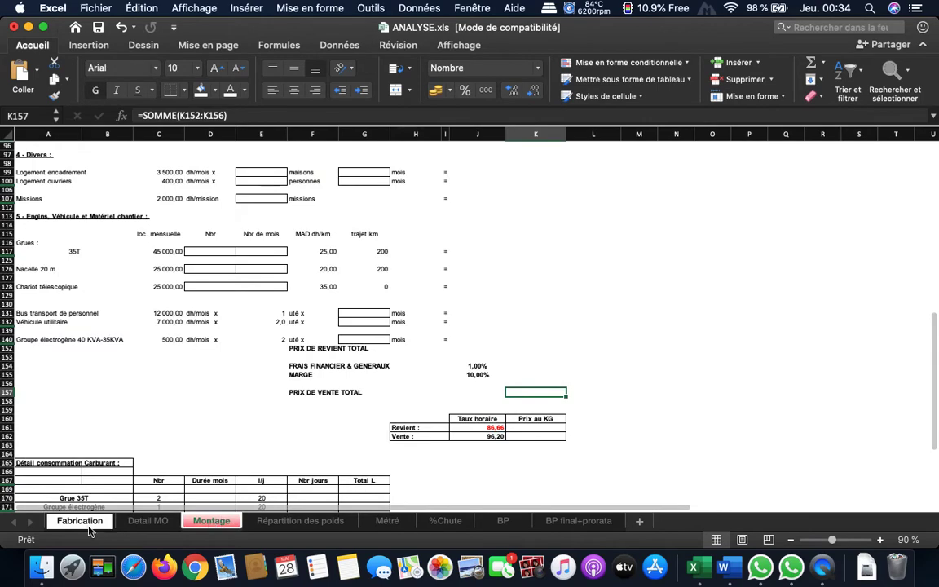
left_click(149, 521)
left_click(427, 433)
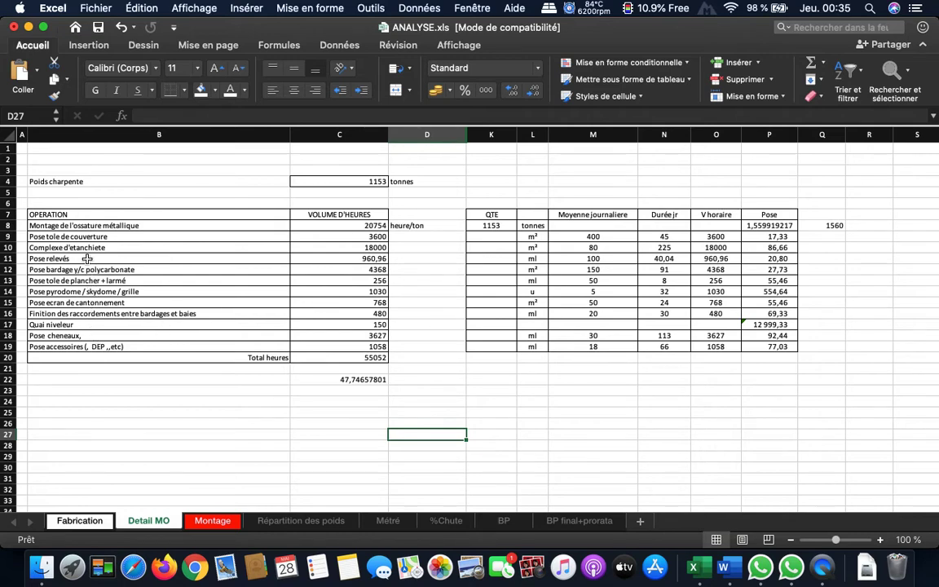
left_click(97, 521)
scroll(231, 291, "down", 20)
scroll(232, 291, "up", 20)
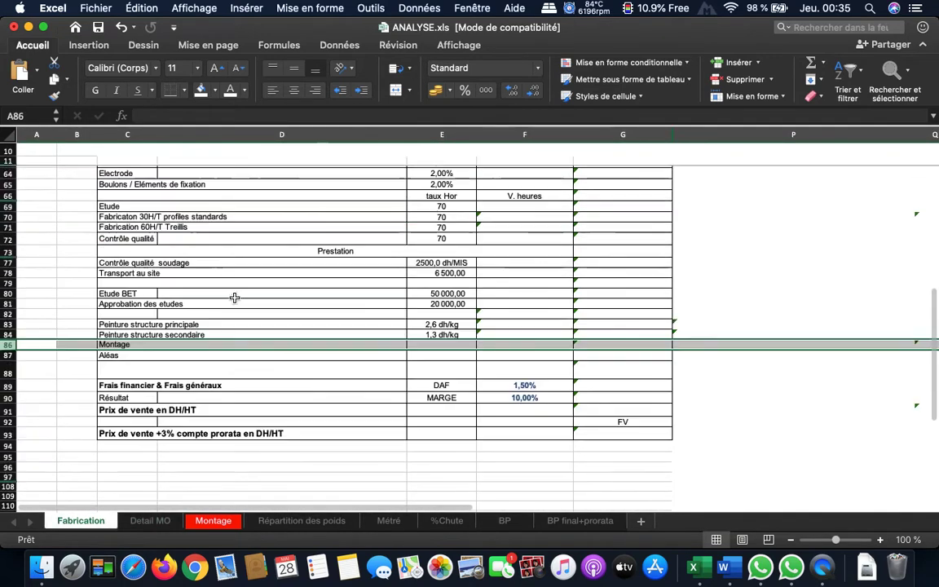
left_click(148, 521)
left_click(555, 402)
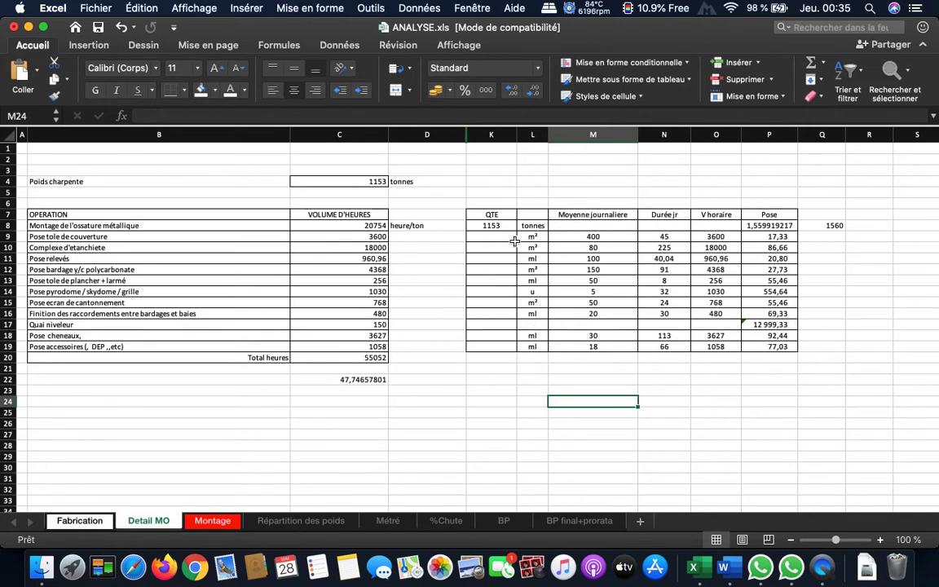
Examine the quantity, Pose and hours formulas of the Montage de l'ossature métallique row in K8, P8 and C8.
left_click(496, 226)
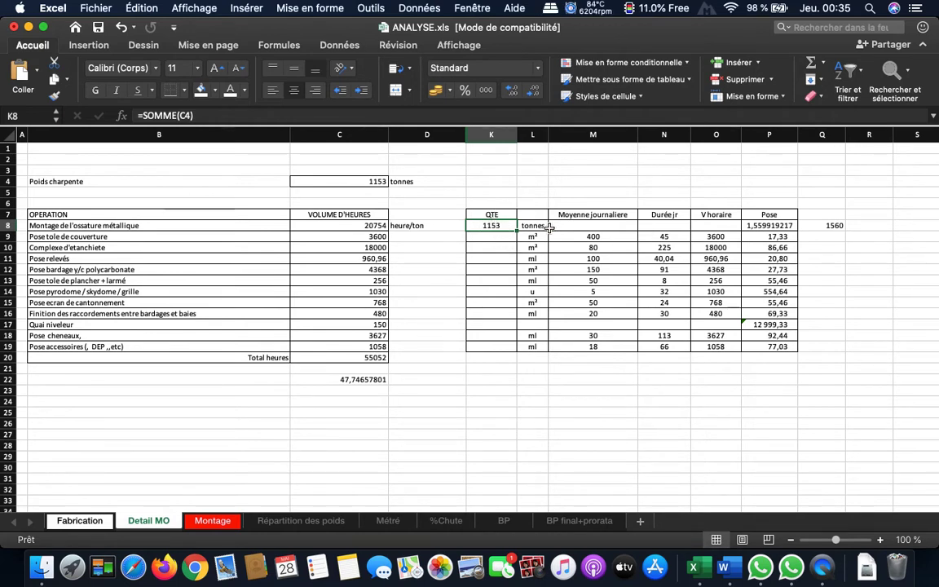
left_click(770, 226)
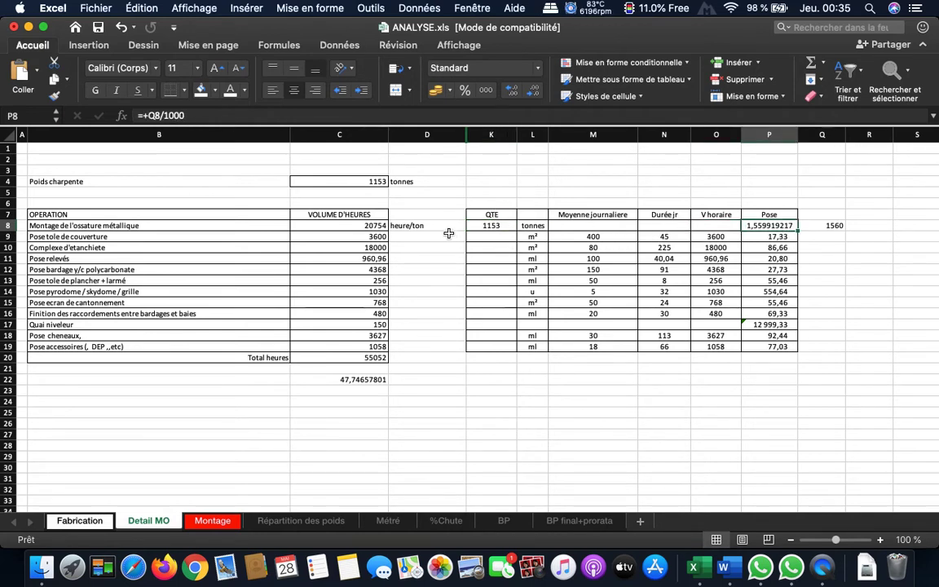
left_click(369, 226)
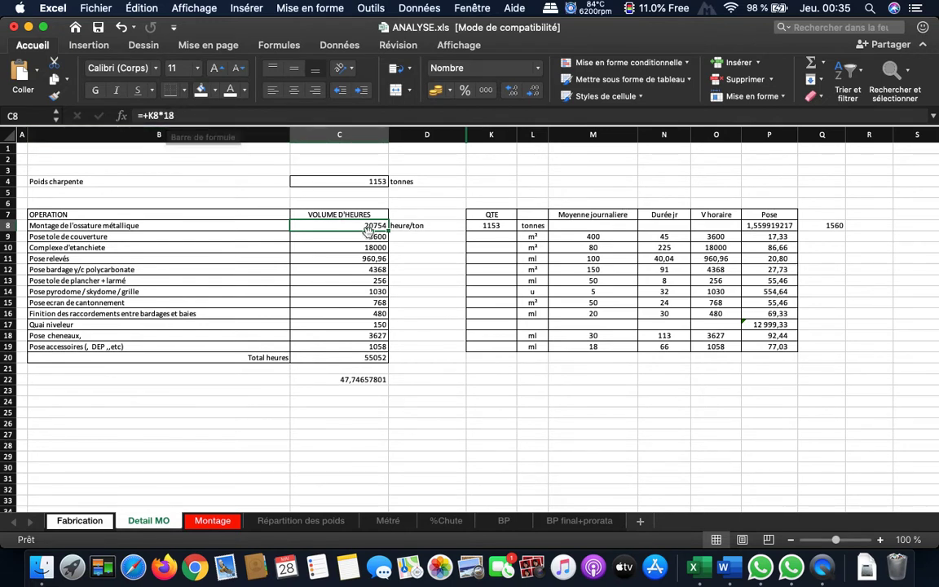
left_click(494, 226)
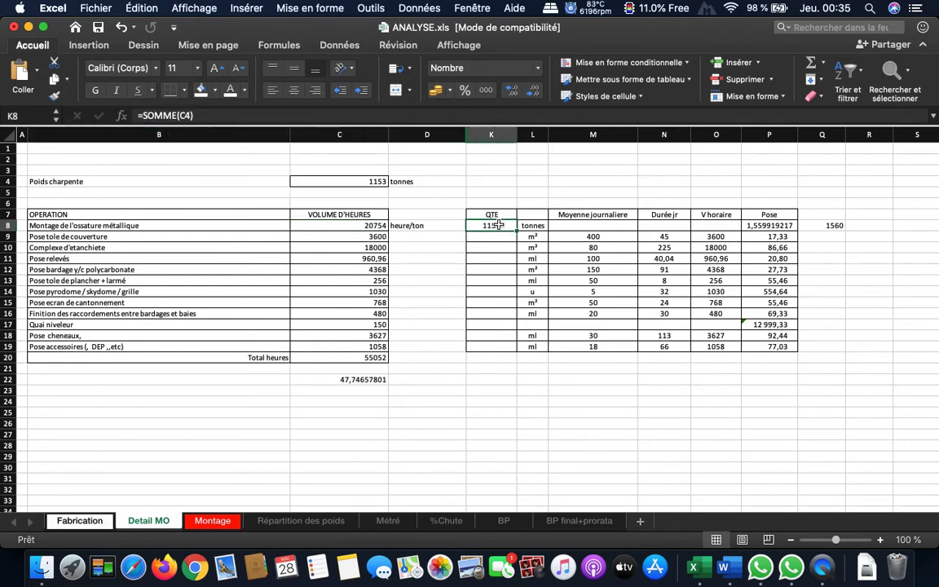
left_click(364, 226)
double_click(364, 226)
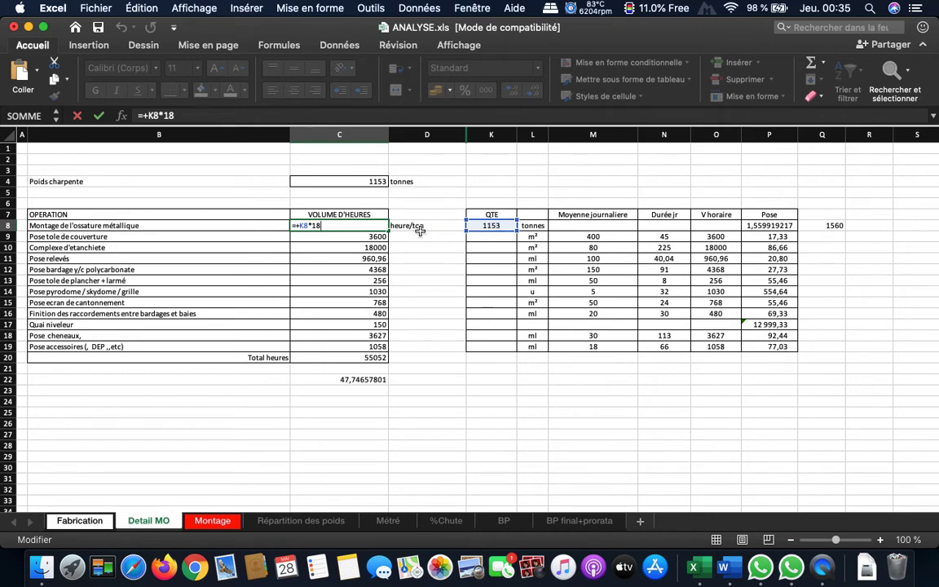
left_click(326, 214)
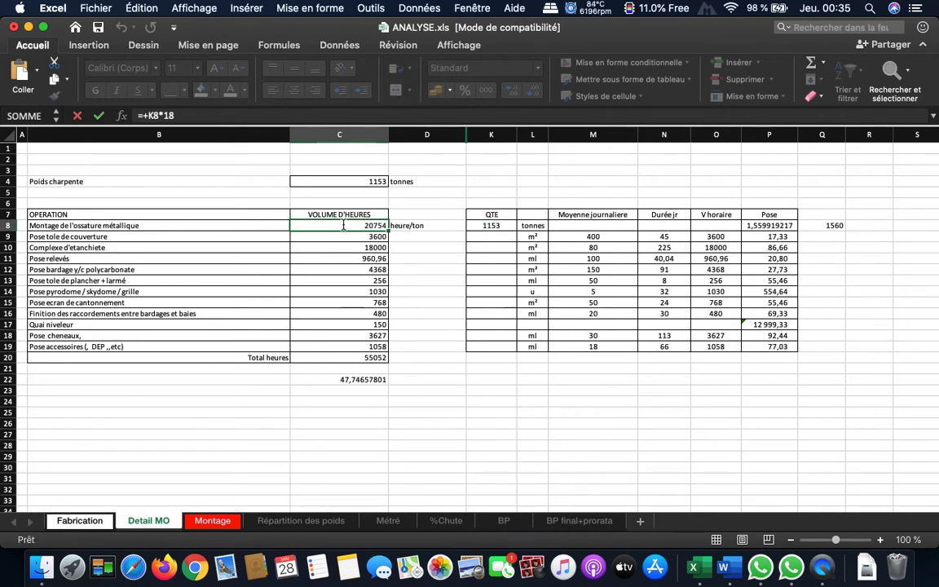
left_click(315, 224)
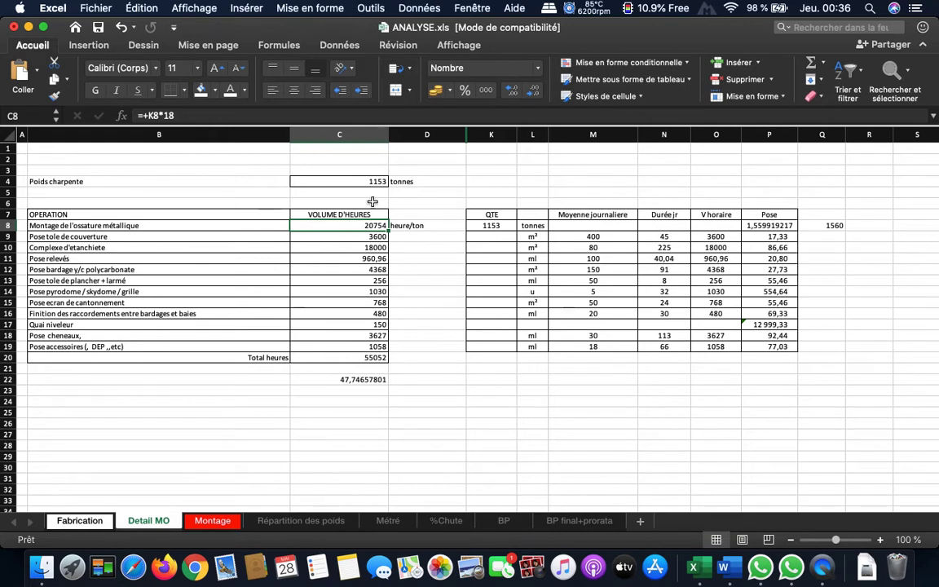
Review the Pose tole de couverture row's quantity, unit, daily average, duration and hourly volume, tracing the duration formula in N9.
left_click(364, 238)
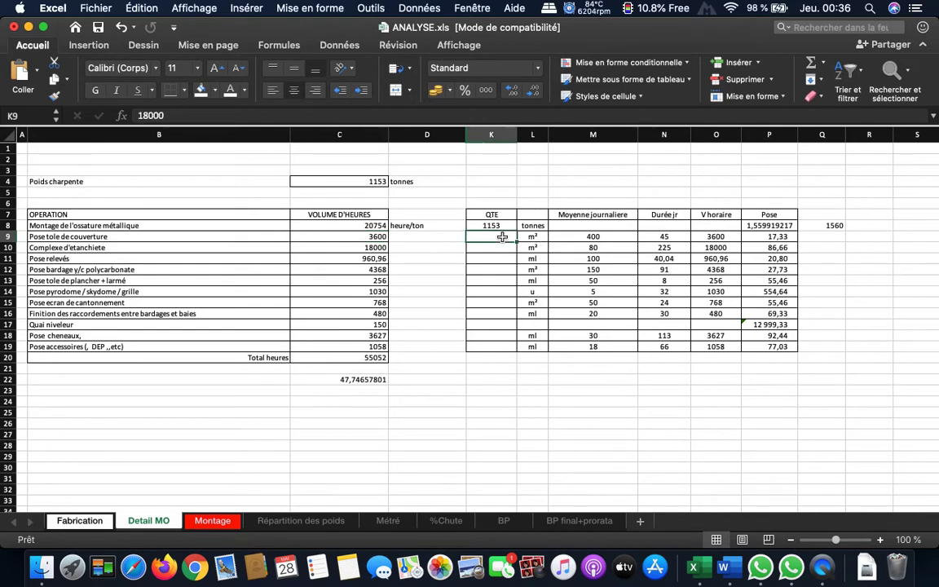
left_click(533, 238)
left_click(571, 237)
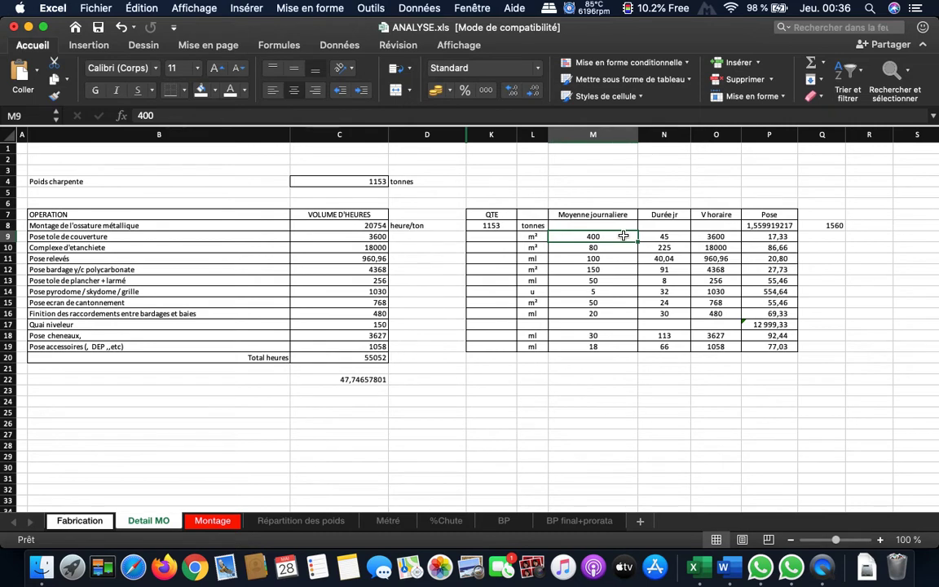
left_click(661, 237)
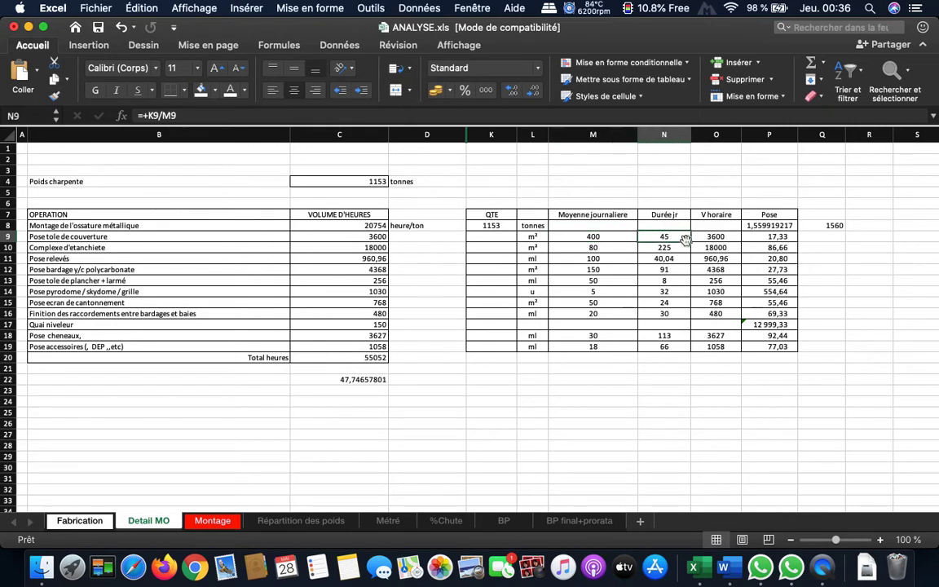
left_click(723, 237)
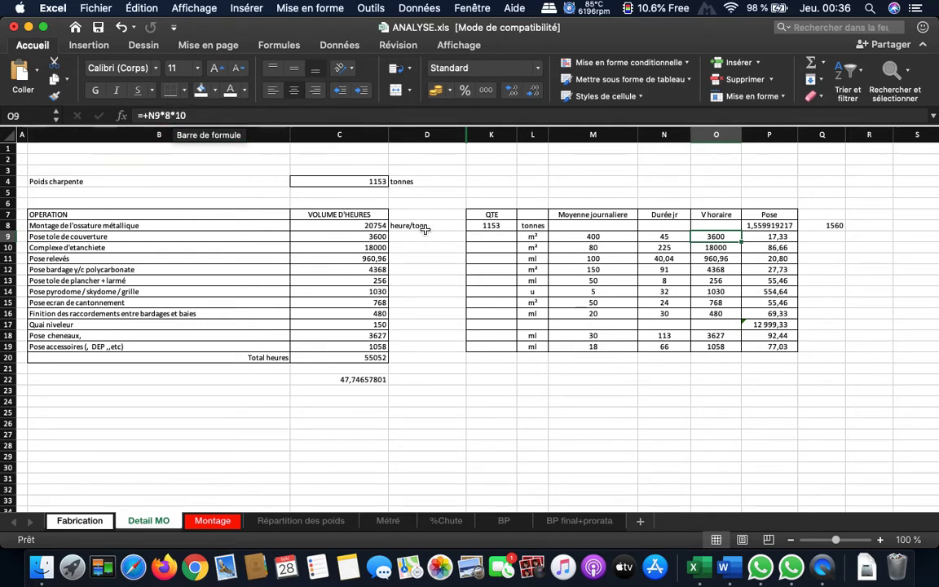
double_click(673, 237)
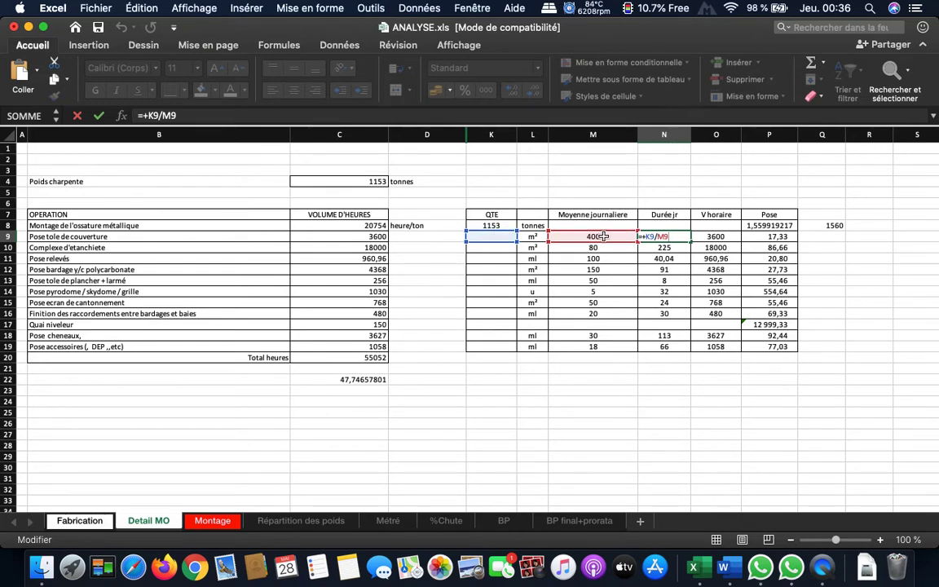
key("Return")
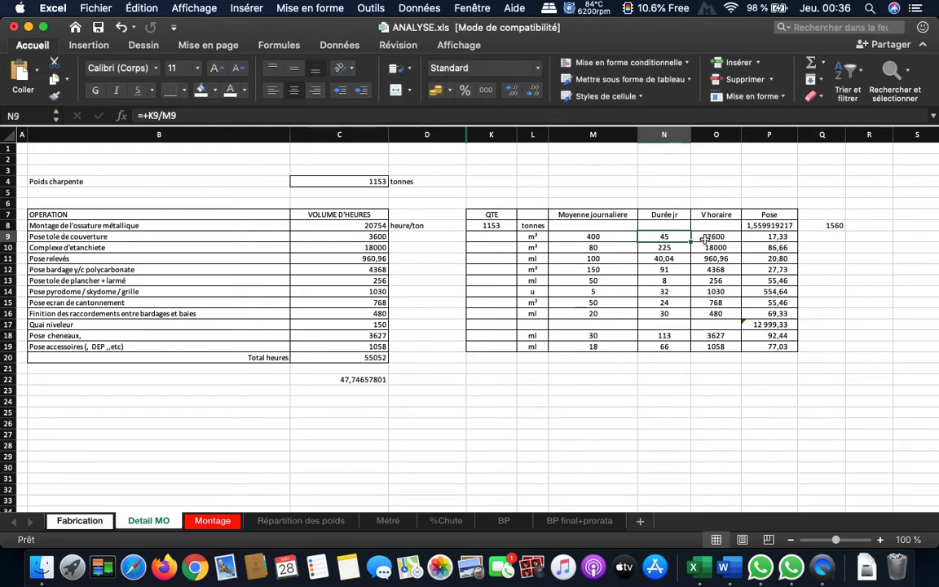
Follow the hours calculation from the V horaire formula in O9 to C9 and the Total heures sum in C20.
left_click(706, 237)
double_click(709, 238)
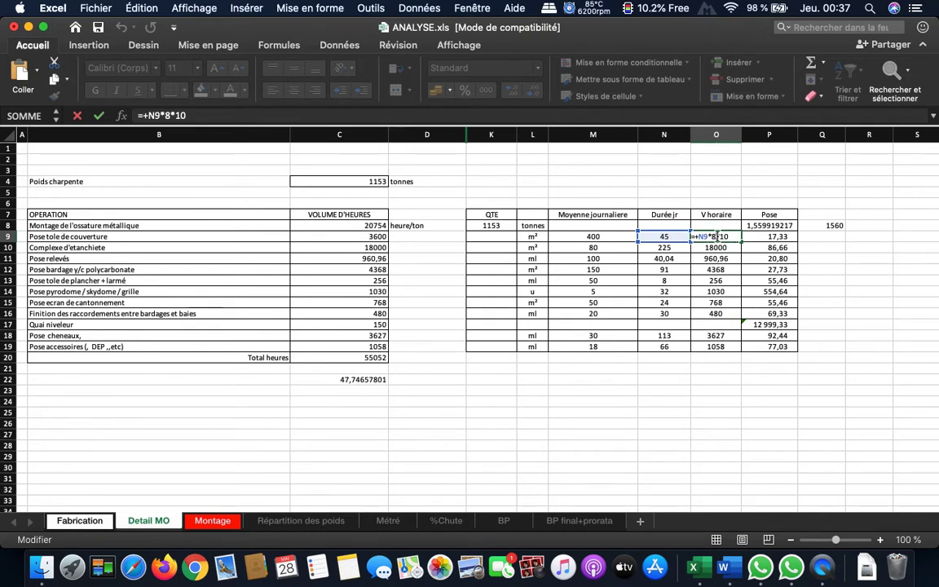
key("Return")
left_click(366, 237)
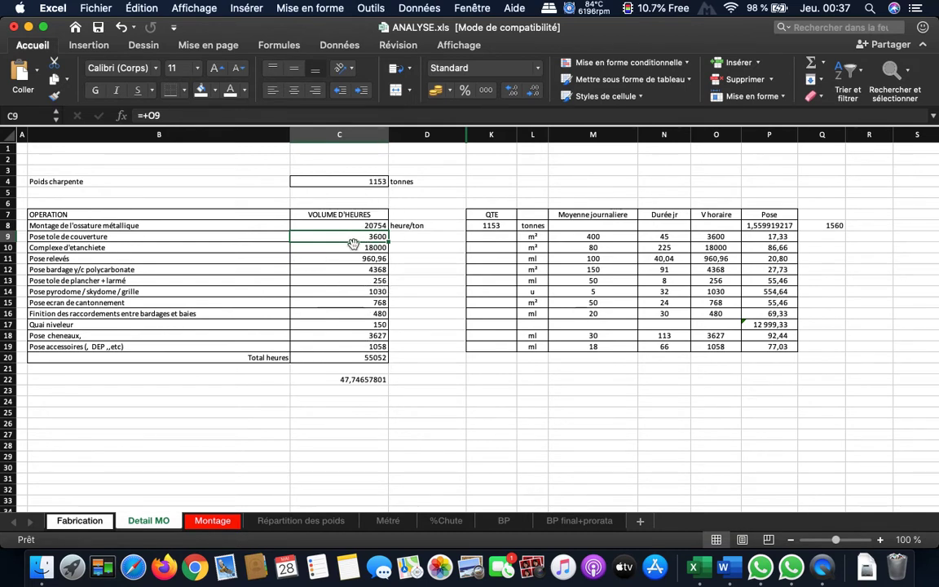
left_click(352, 356)
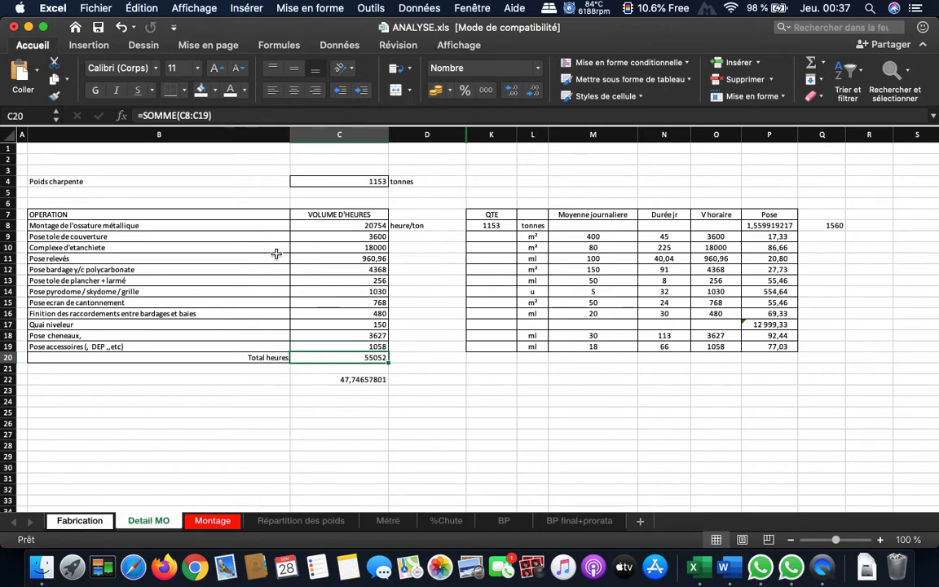
Glance back at the Fabrication and Detail MO sheets and bring up the Montage sheet.
left_click(90, 521)
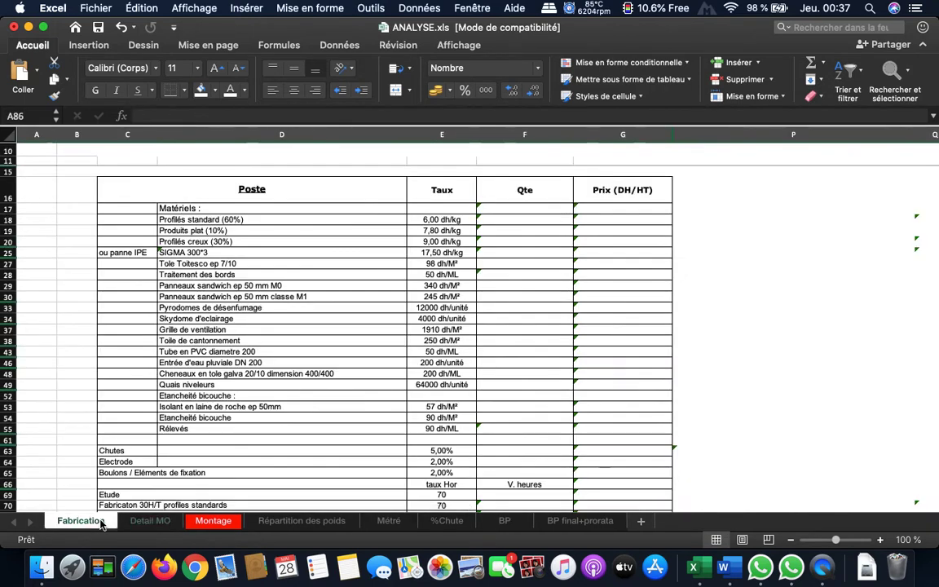
left_click(145, 521)
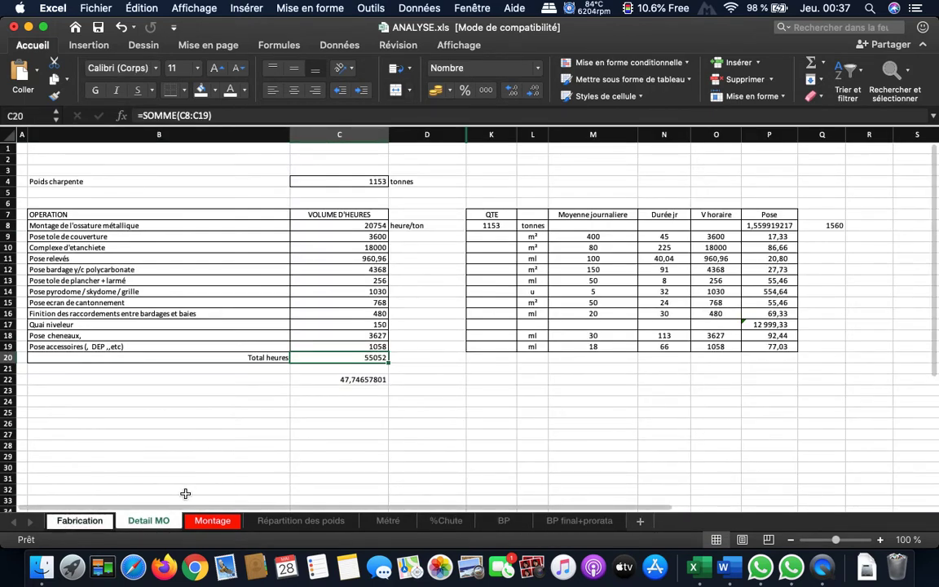
left_click(212, 521)
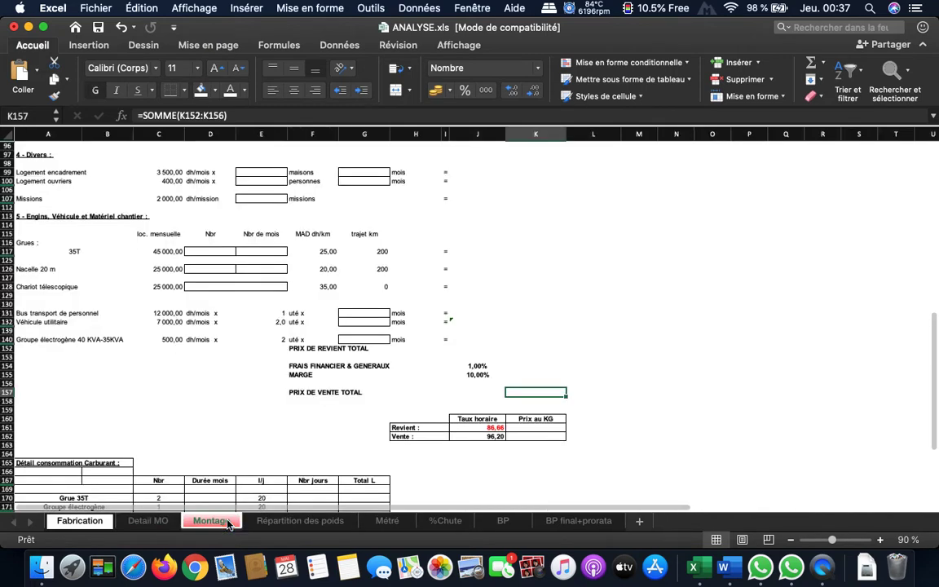
Return to the Detail MO sheet and review the Pose ecran de cantonnement row's quantity, unit and daily average in K15, L15 and M15.
left_click(163, 523)
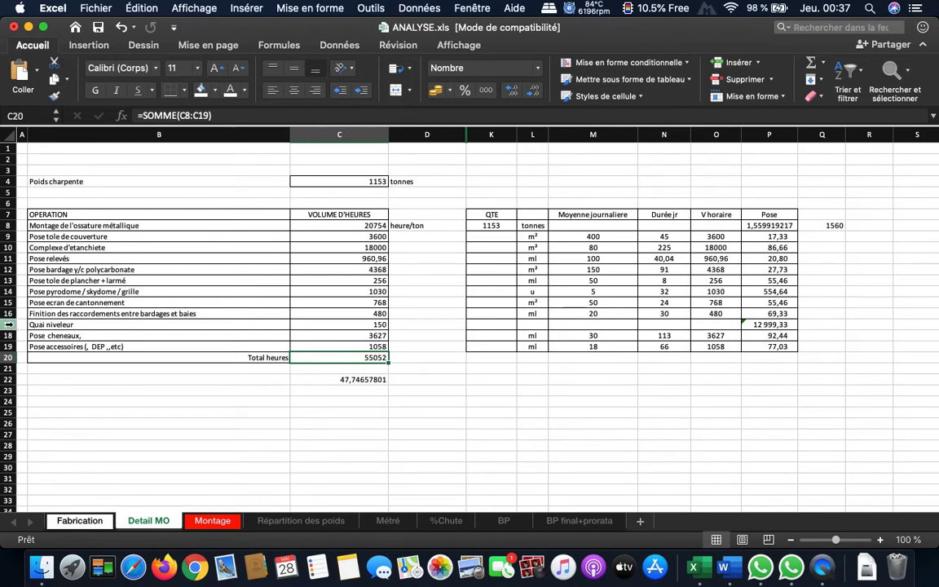
left_click(11, 303)
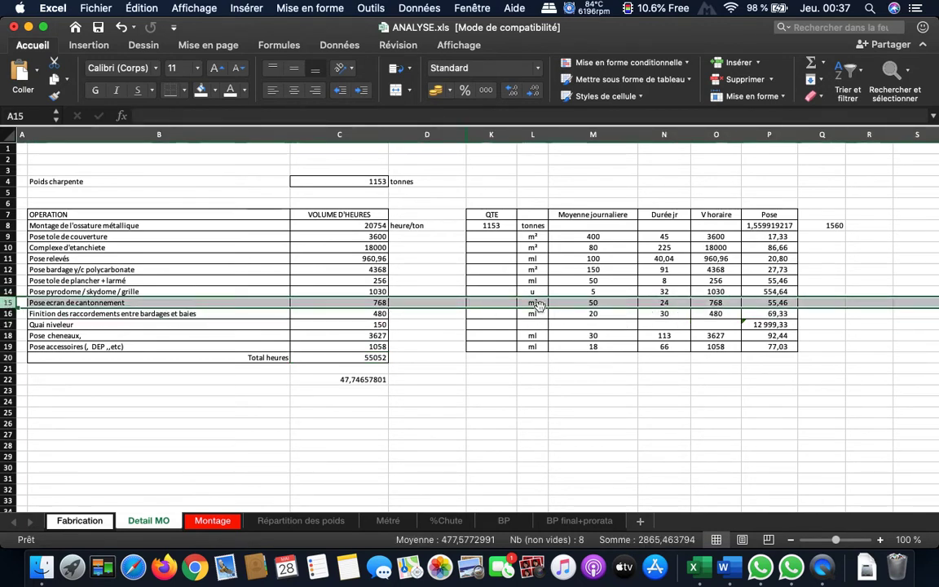
left_click(506, 306)
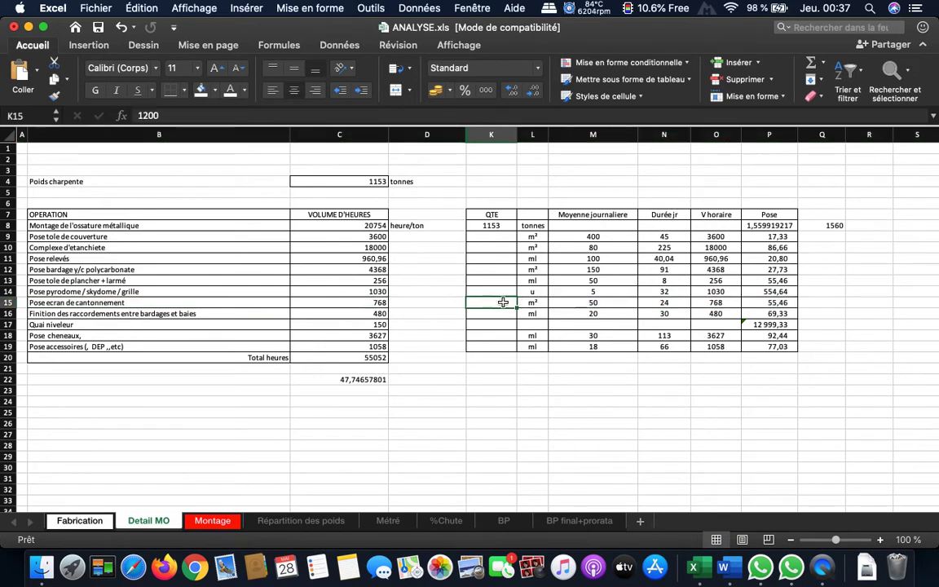
left_click(505, 305)
left_click(534, 303)
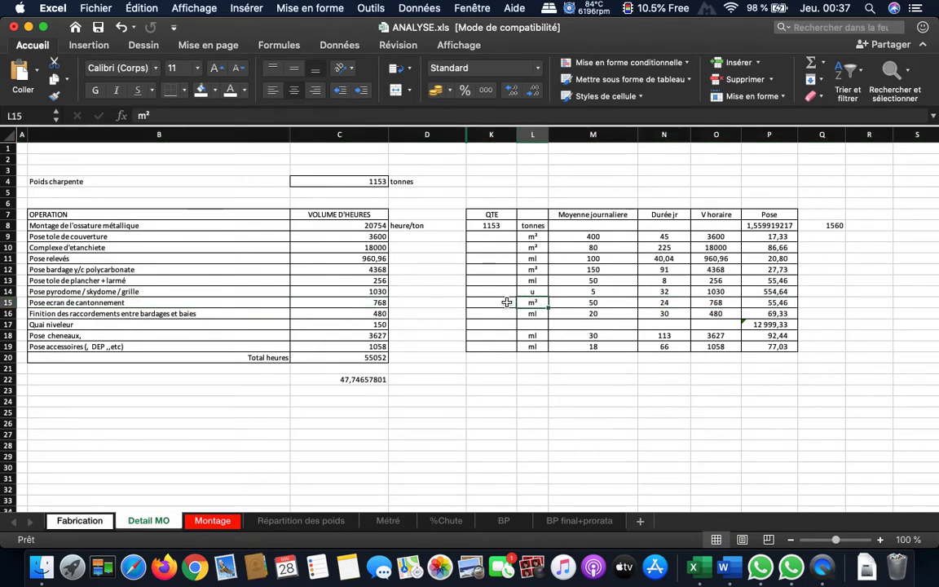
left_click(596, 302)
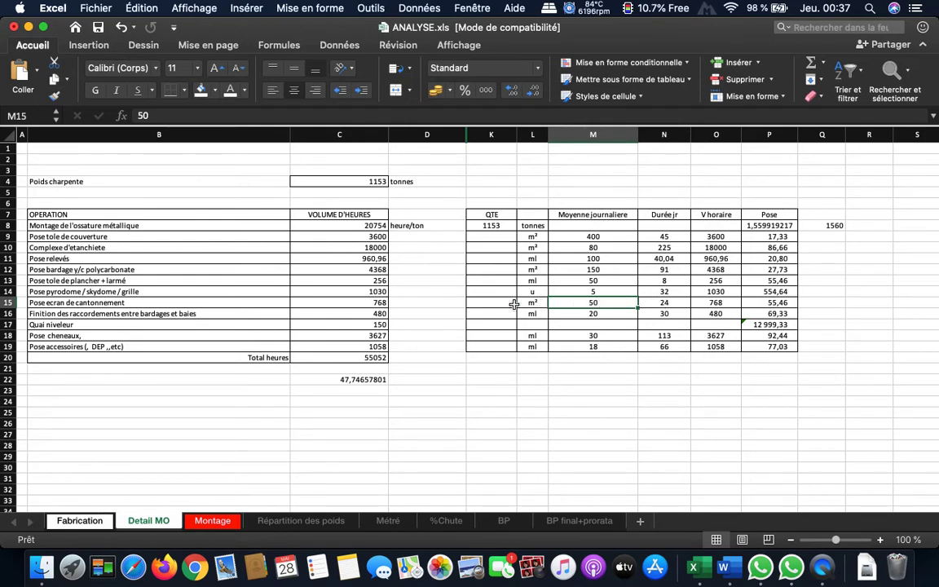
Trace the Pose ecran de cantonnement row's duration formula in N15 and its V horaire formula in O15.
double_click(649, 302)
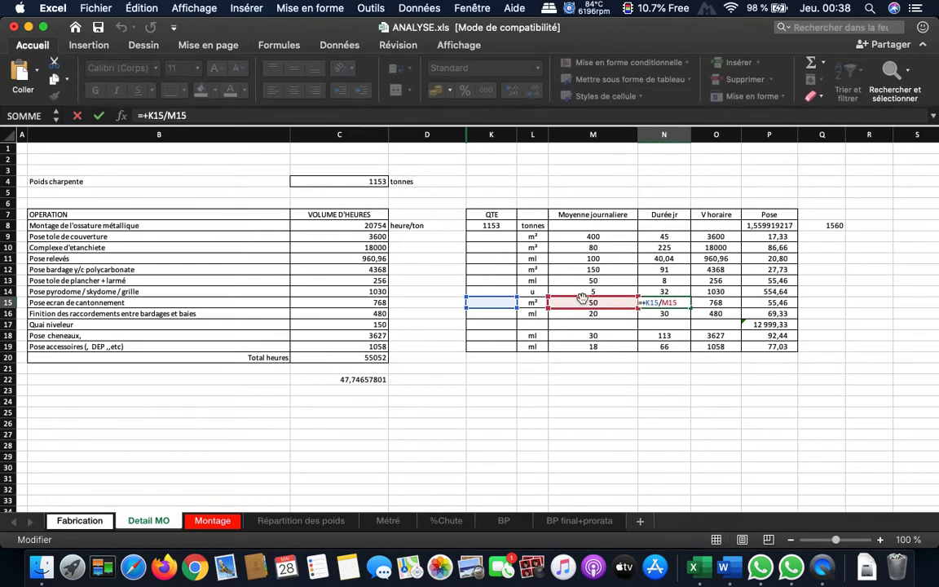
key("Escape")
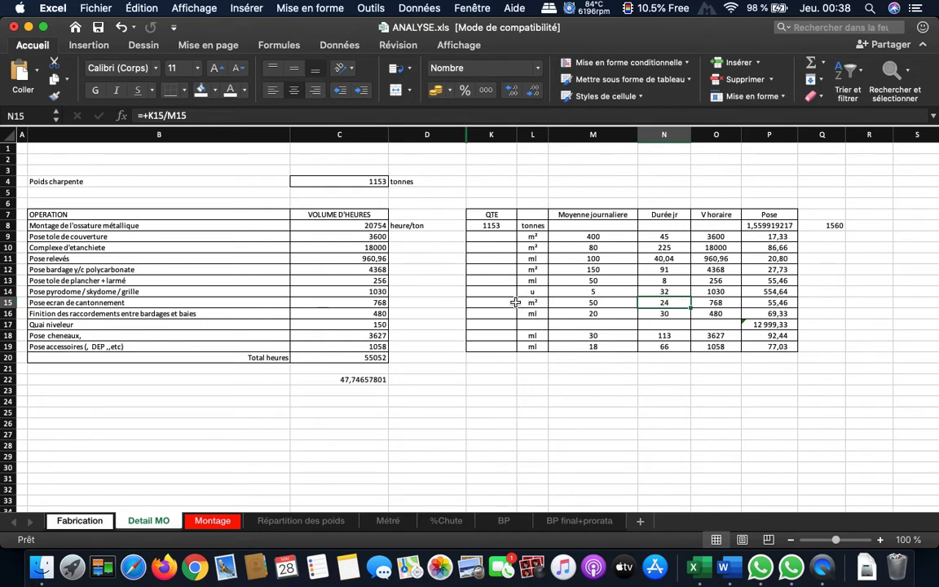
left_click(720, 302)
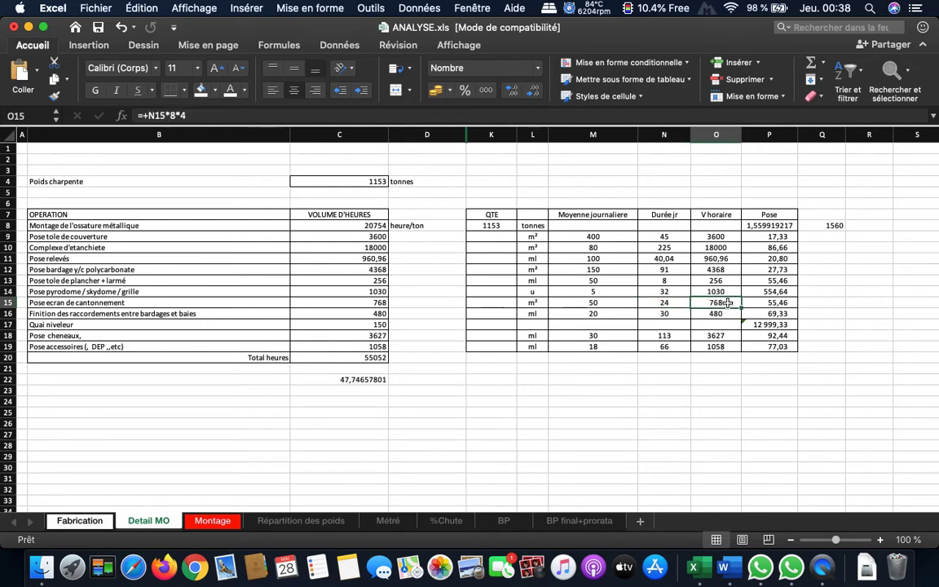
double_click(726, 302)
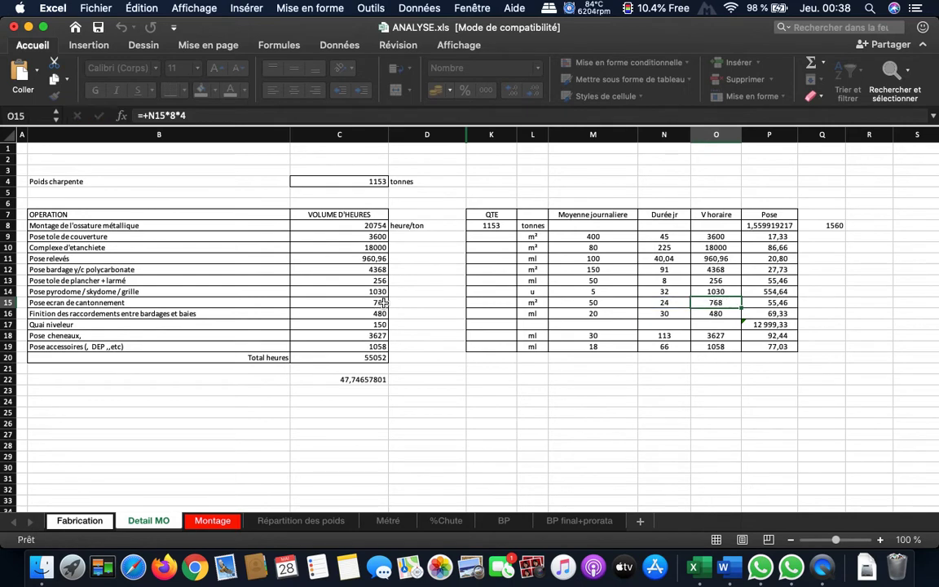
key("Return")
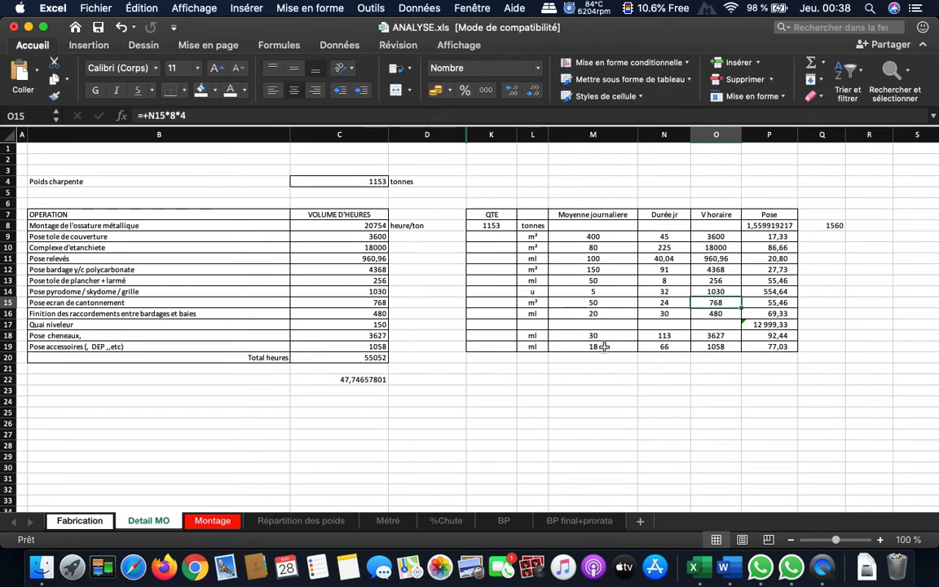
Examine the Total heures sum in C20 and the hours-per-tonne formula in C22, after checking the Pose accessoires V horaire in O19.
left_click(713, 346)
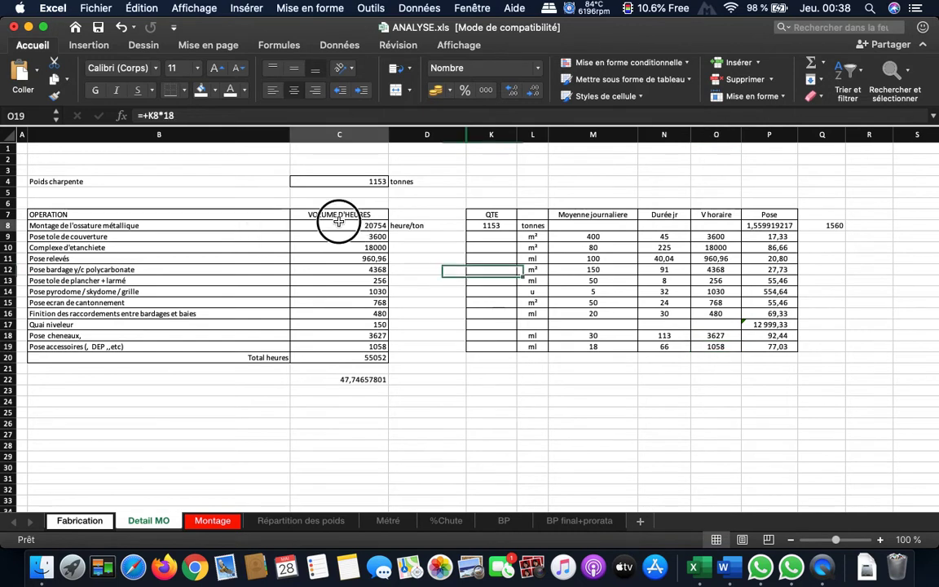
double_click(378, 357)
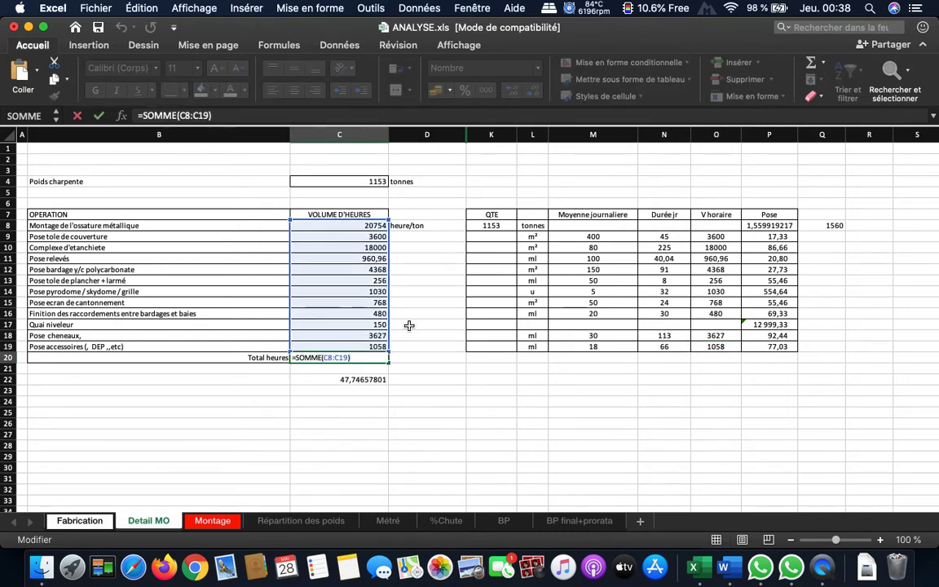
key("Return")
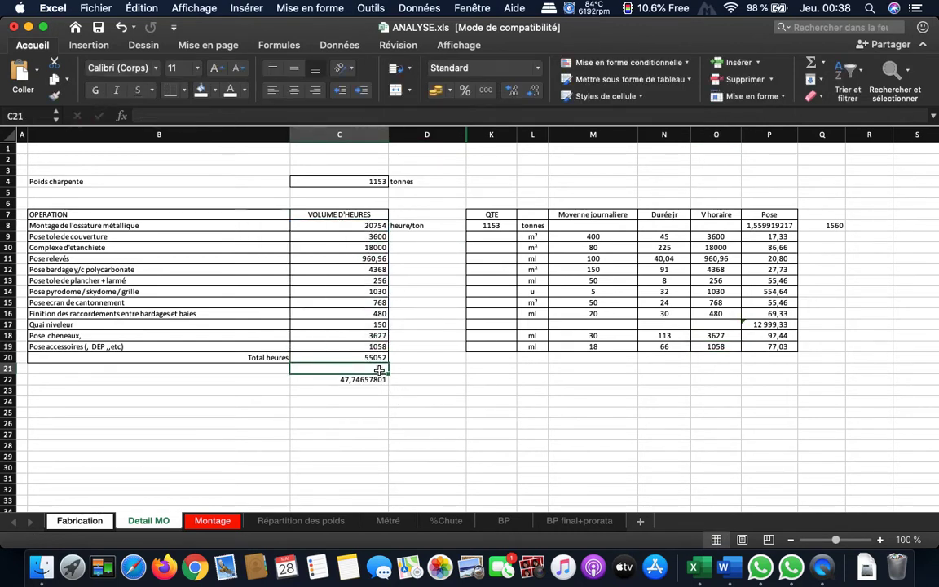
left_click(378, 359)
left_click(367, 379)
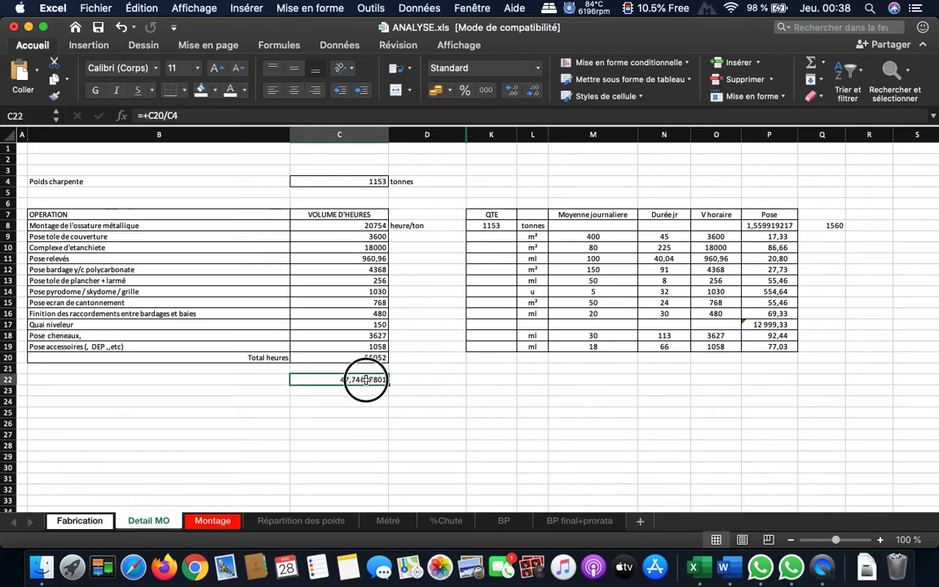
double_click(367, 379)
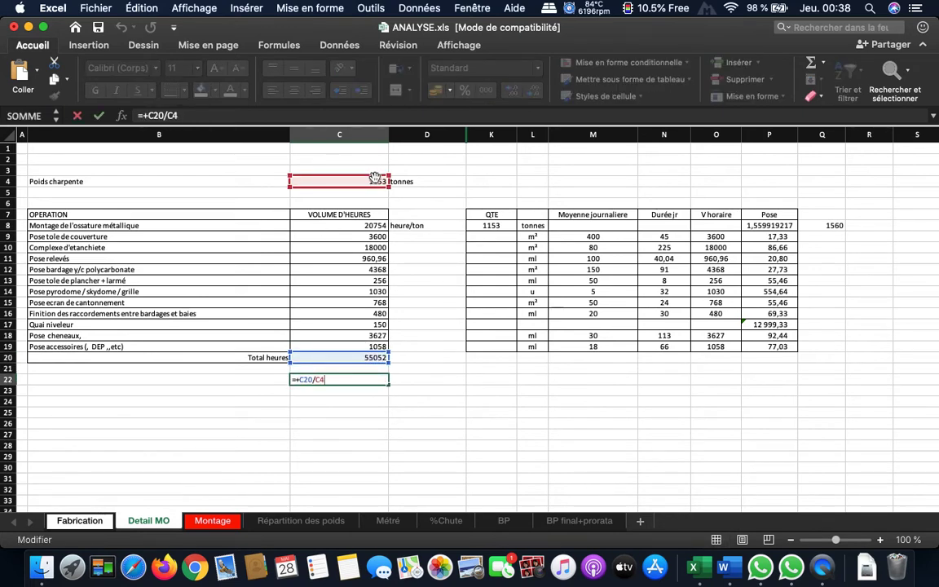
key("Return")
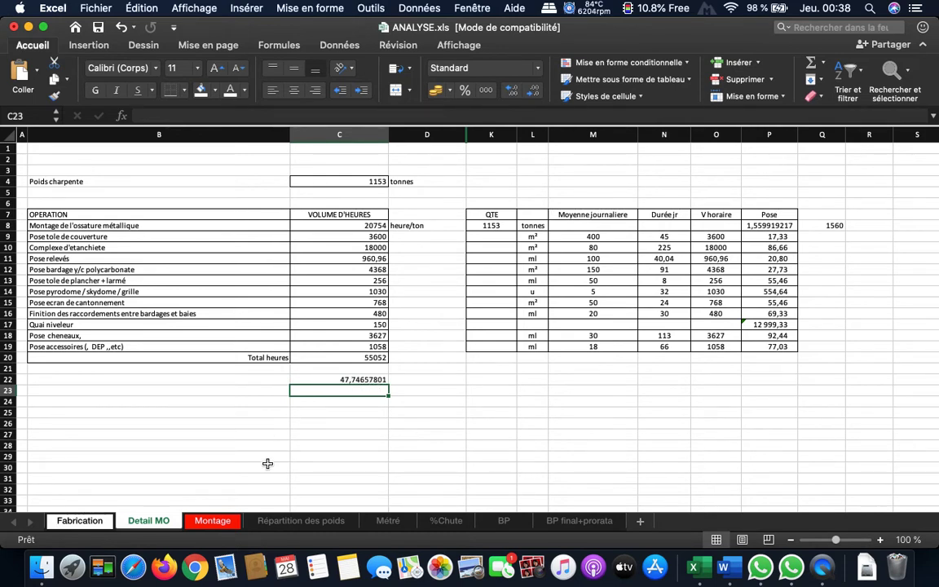
Fill the Total heures cell C20 on the Detail MO sheet with standard orange.
left_click(218, 520)
scroll(430, 271, "down", 2)
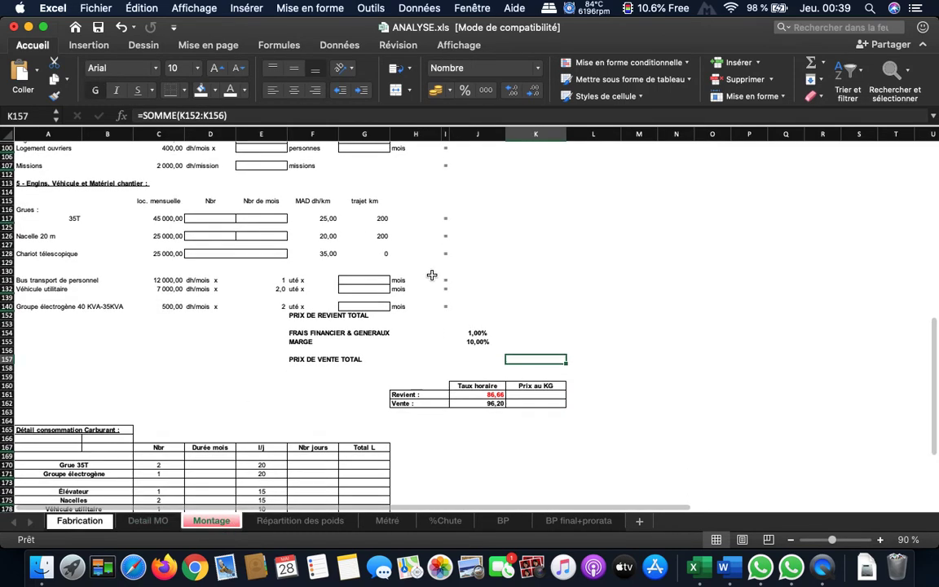
scroll(430, 271, "up", 5)
left_click(149, 520)
left_click(359, 357)
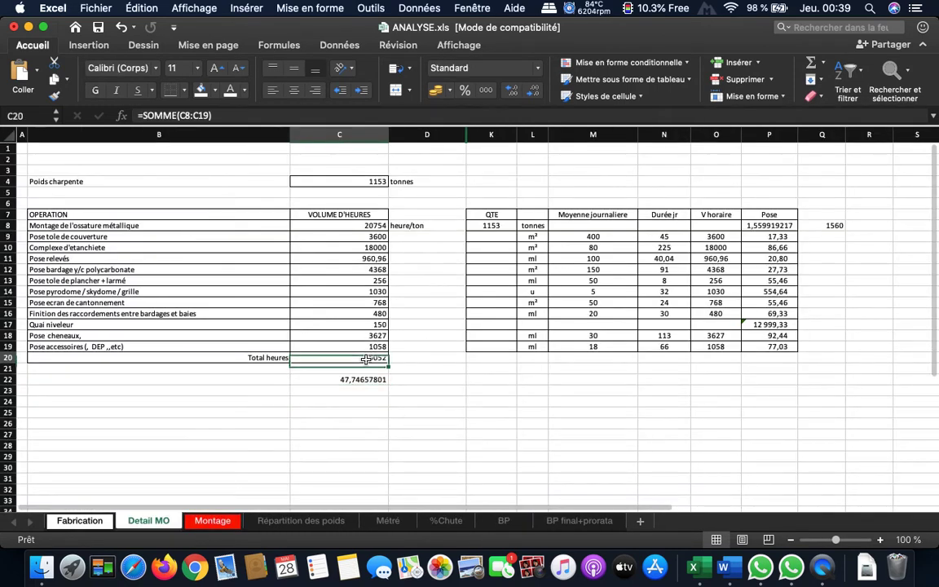
left_click(215, 89)
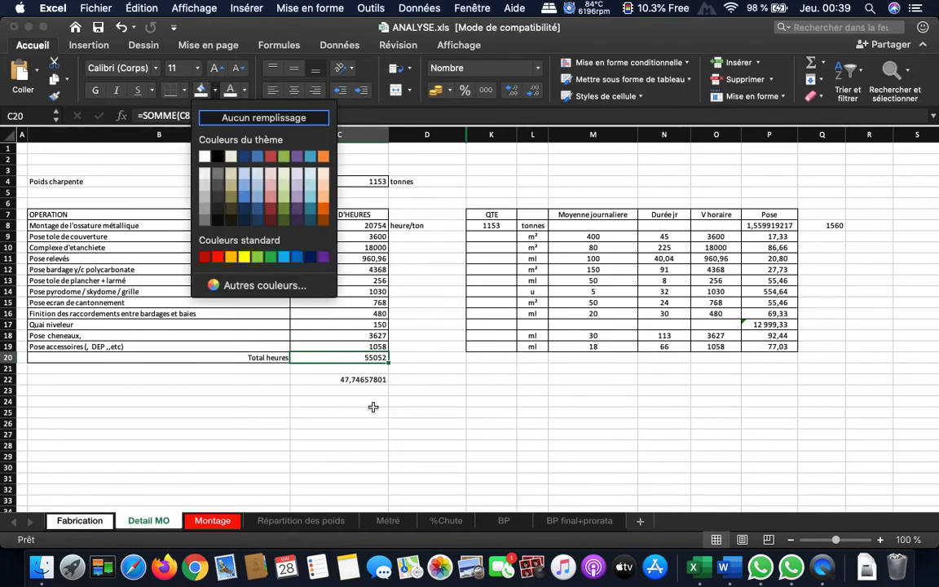
left_click(232, 257)
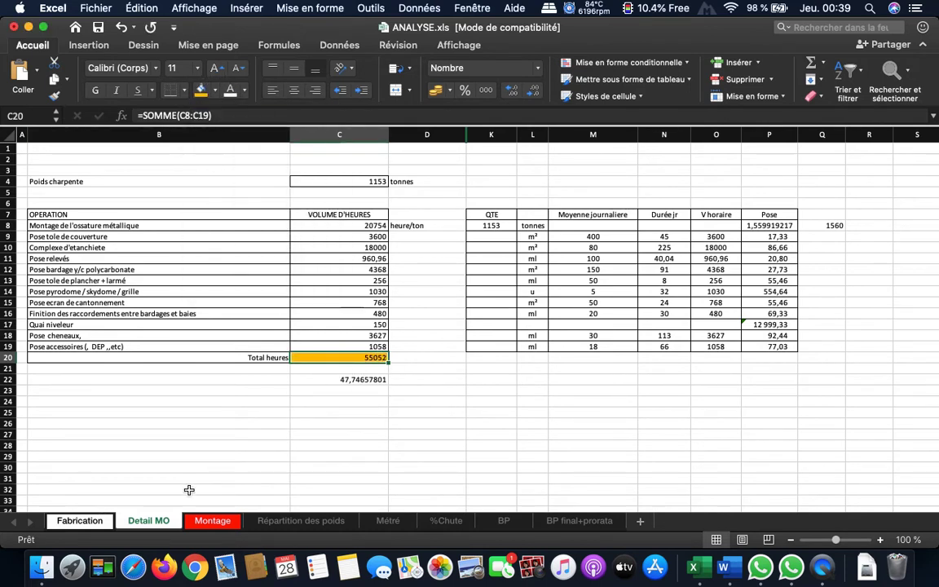
Fill the Total heures cell D13 on the Montage sheet with the same orange.
left_click(212, 520)
scroll(427, 335, "down", 9)
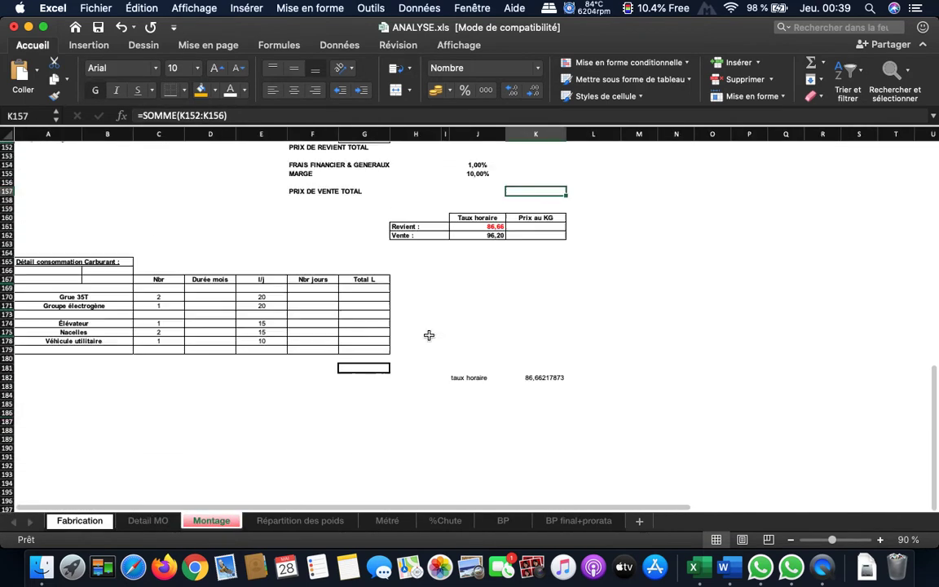
scroll(429, 335, "up", 10)
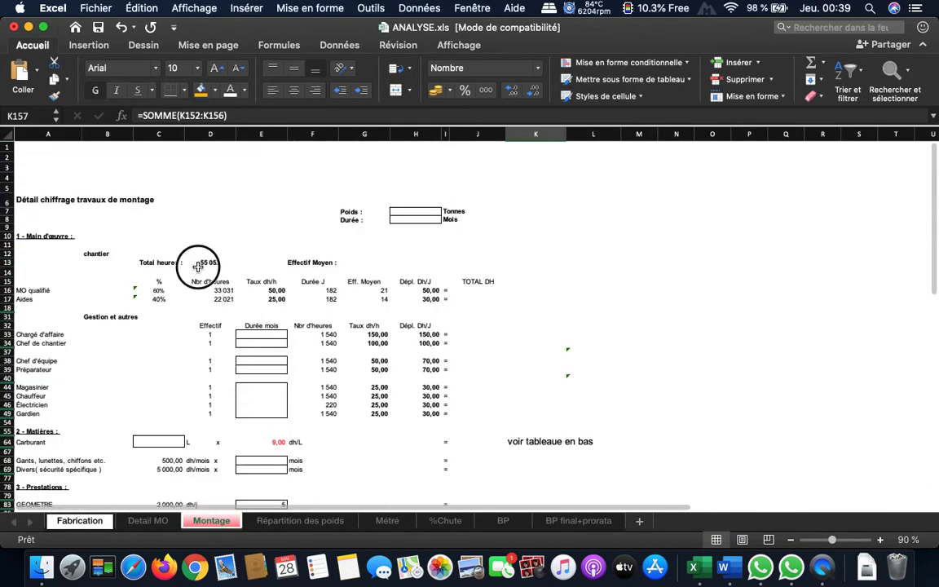
left_click(198, 267)
left_click(201, 90)
left_click(523, 244)
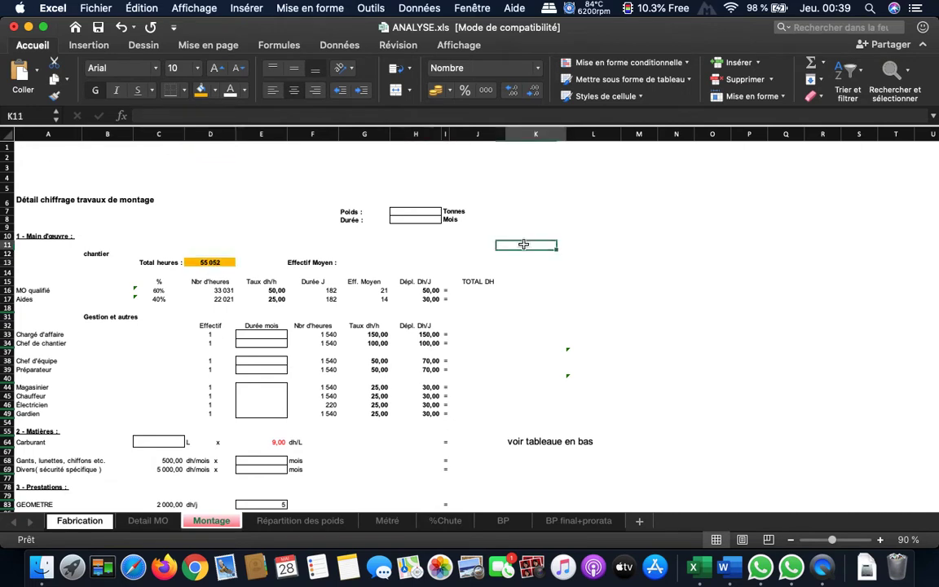
Check the Poids and Durée cells H7 and H8, and look over the MO qualifié and Aides rows.
left_click(416, 212)
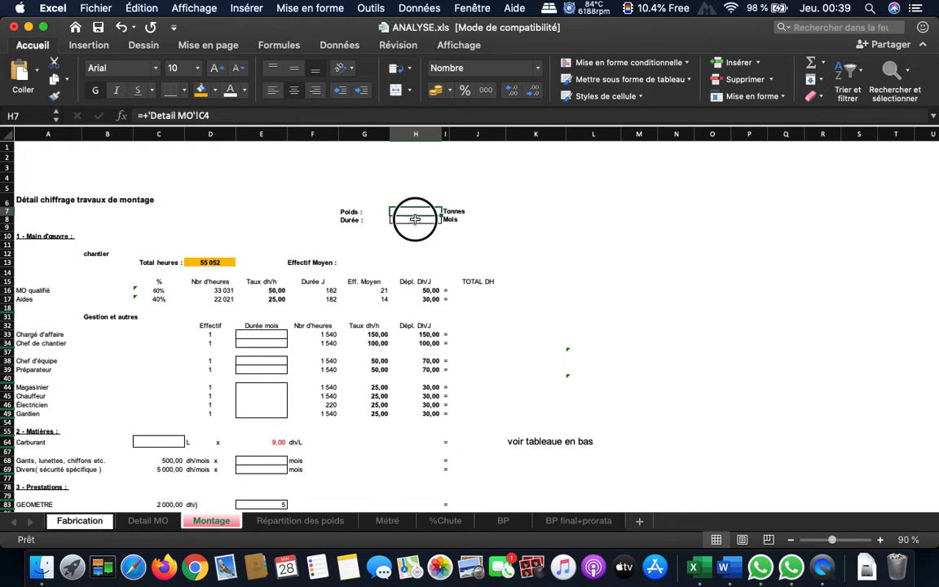
left_click(415, 220)
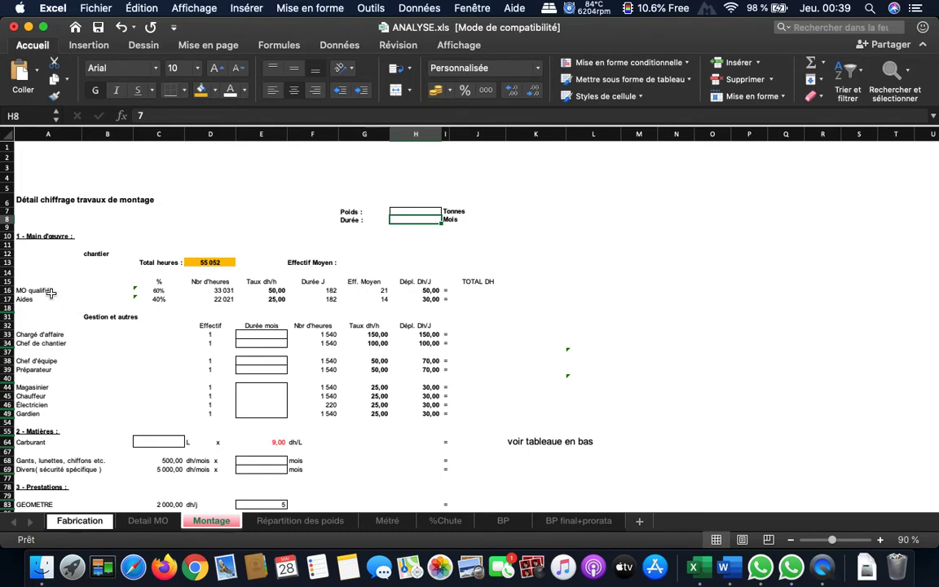
left_click(6, 290)
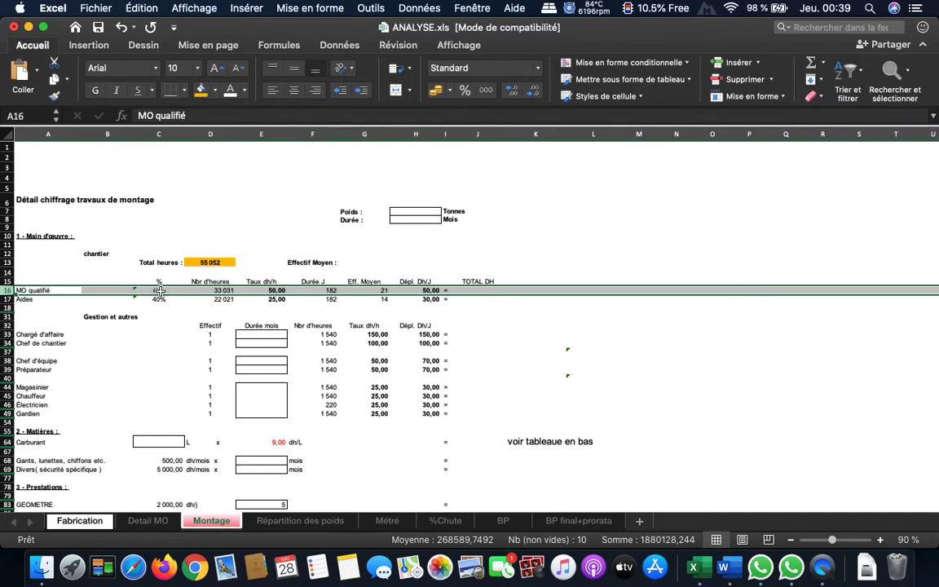
left_click(9, 299)
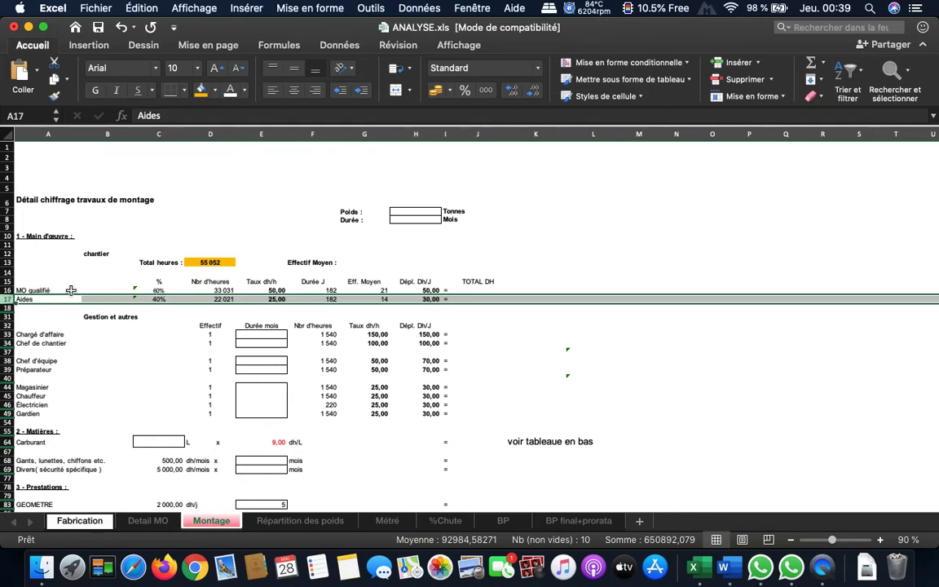
Compare the percentage shares of MO qualifié and Aides in C16 and C17.
left_click(151, 291)
left_click(158, 299)
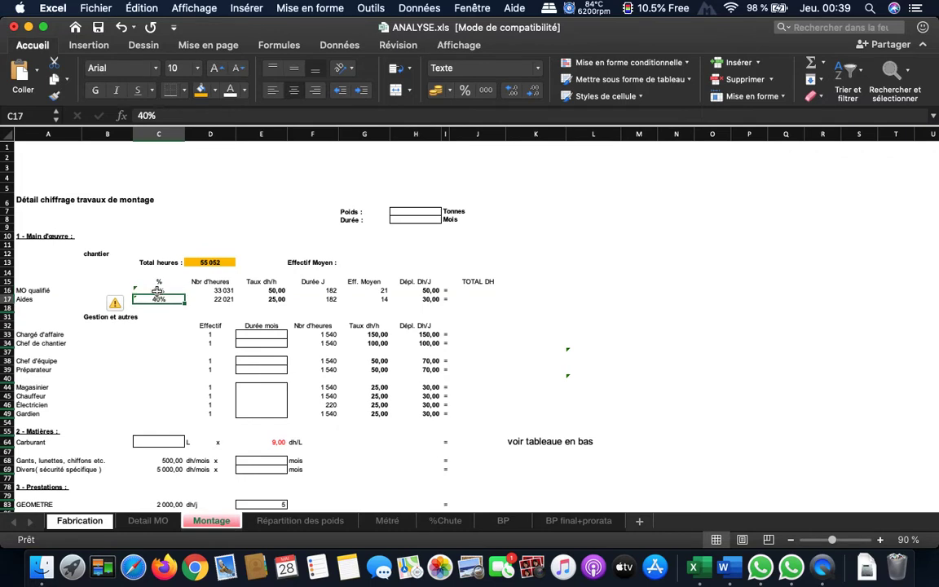
left_click(158, 292)
left_click(158, 300)
left_click(165, 291)
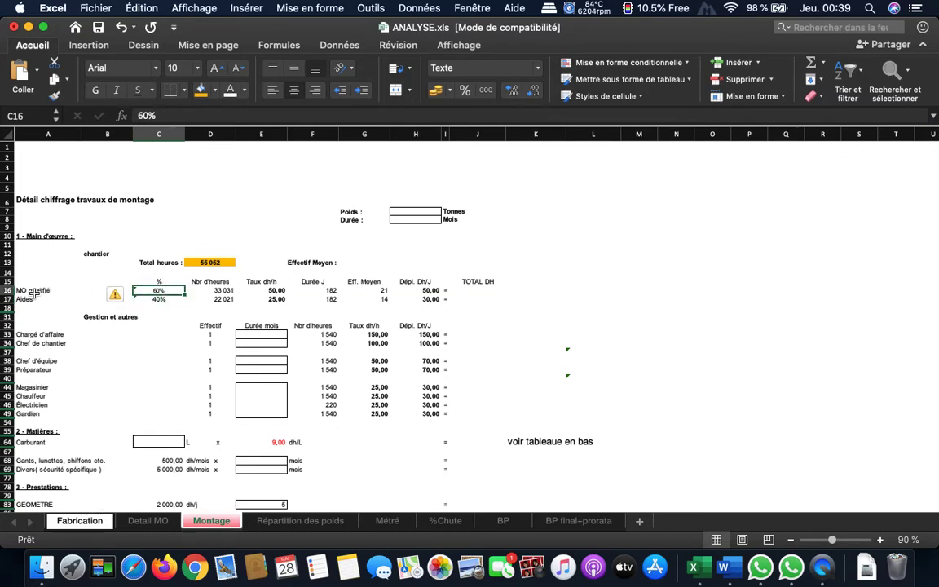
left_click(161, 299)
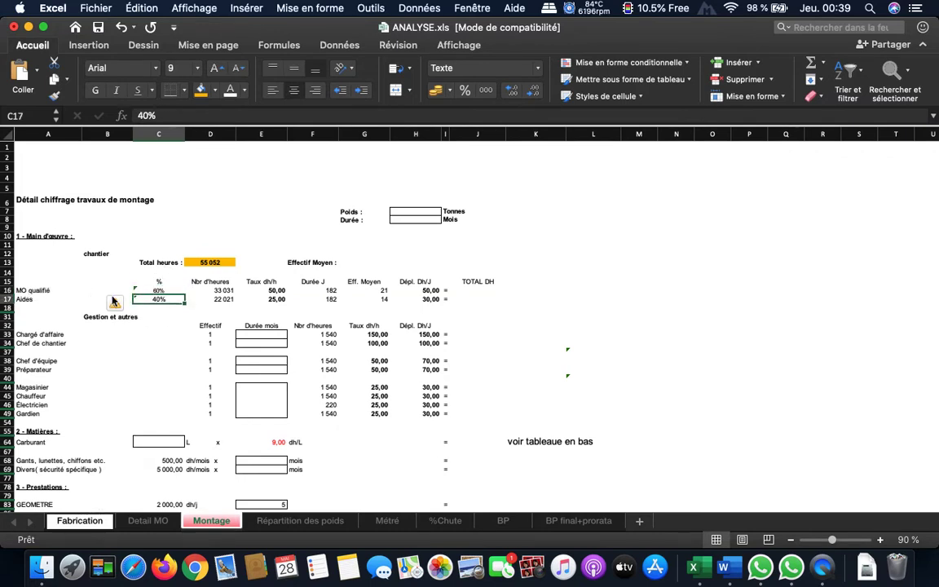
Review the MO qualifié hours, hourly rate and duration in row 16, and inspect the Eff. Moyen formulas in G16 and G17.
left_click(214, 291)
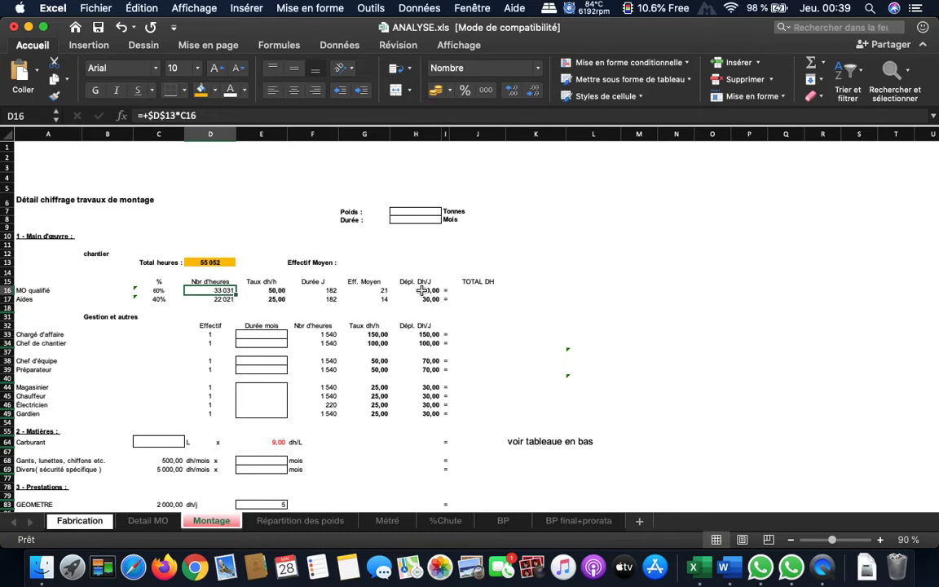
left_click(266, 292)
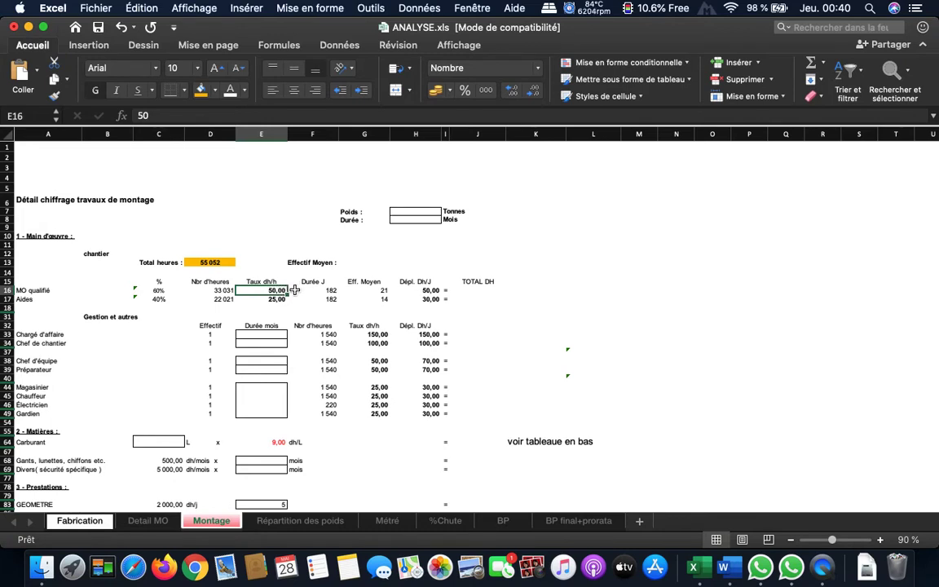
left_click(335, 294)
double_click(371, 292)
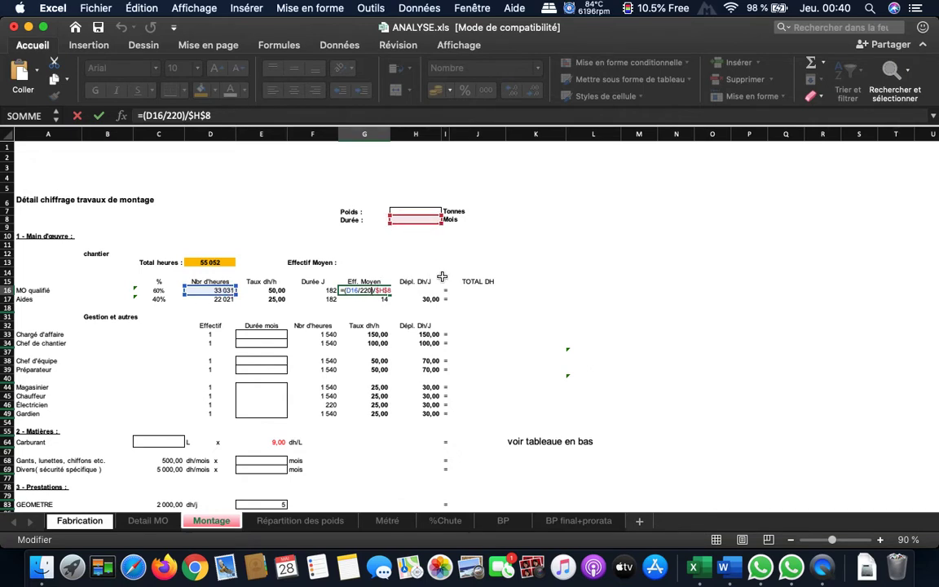
key("Return")
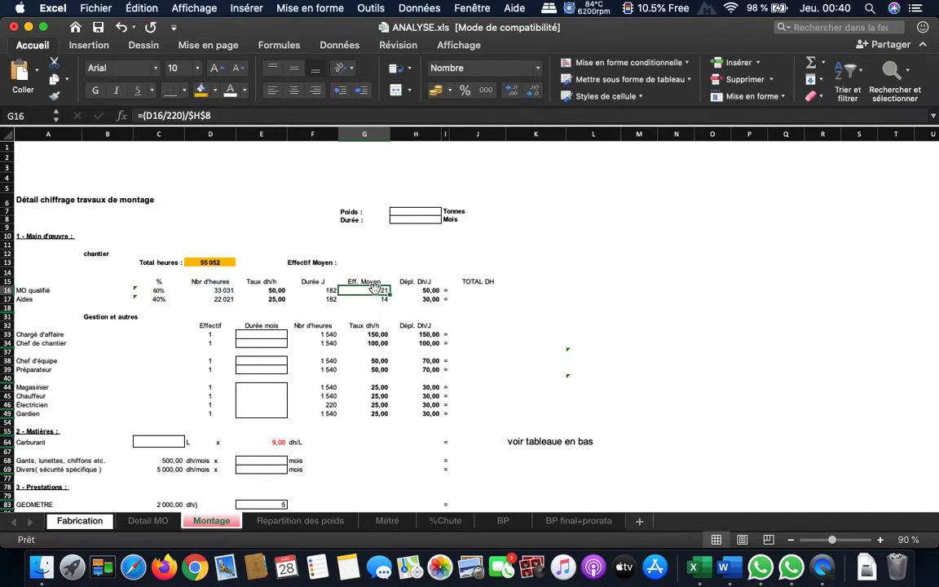
left_click(366, 300)
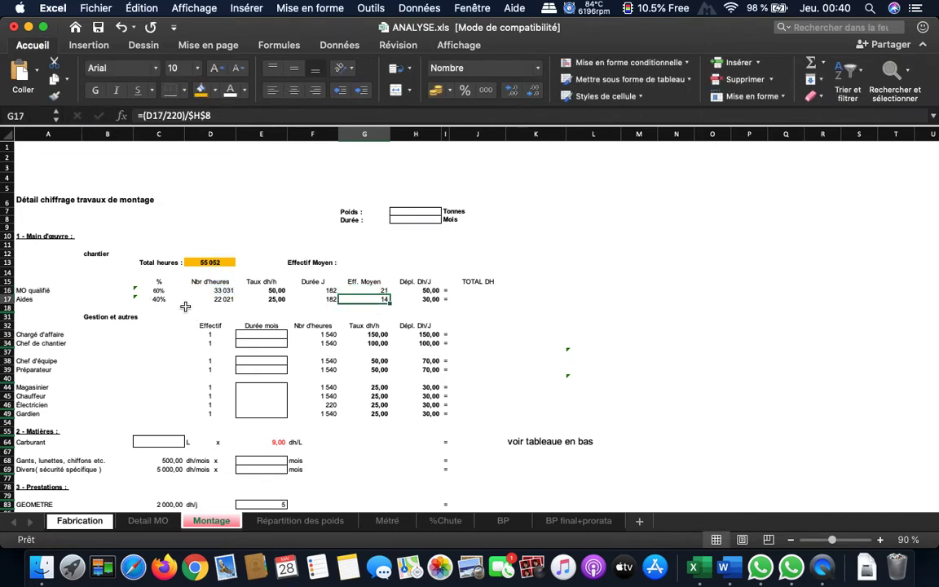
Compare the Dépl. Dh/J allowances of MO qualifié and Aides in H16 and H17, and inspect the TOTAL DH formula in J17.
left_click(472, 291)
left_click(431, 298)
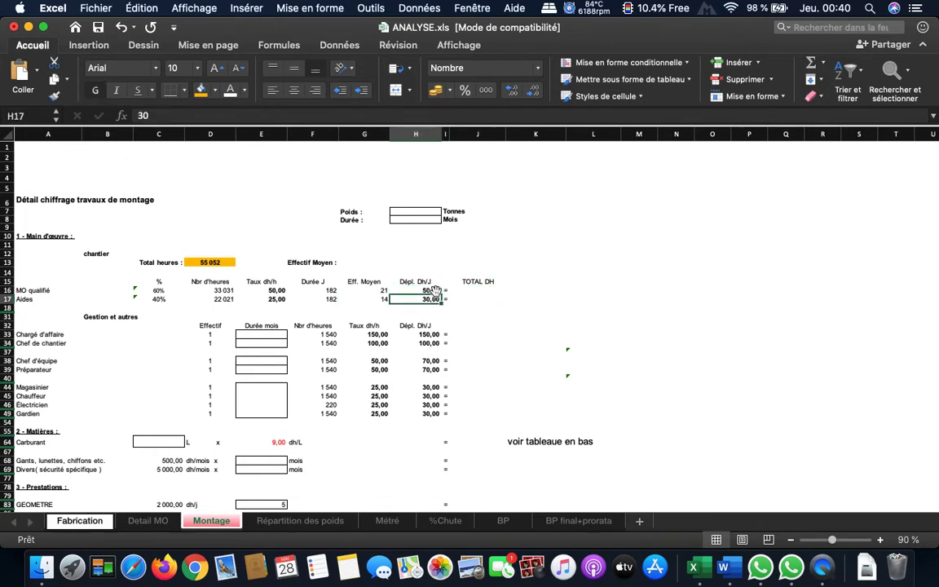
left_click(436, 291)
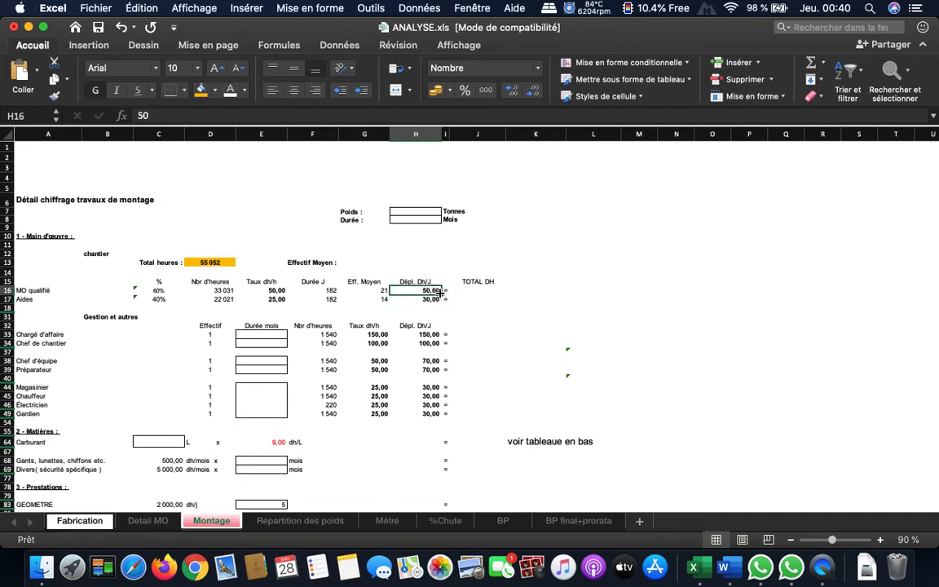
left_click(435, 300)
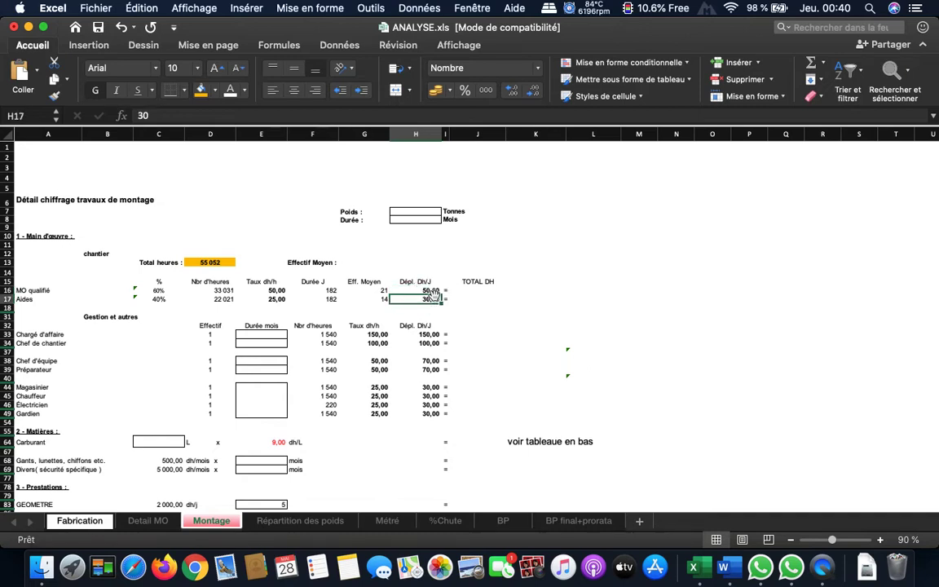
left_click(432, 292)
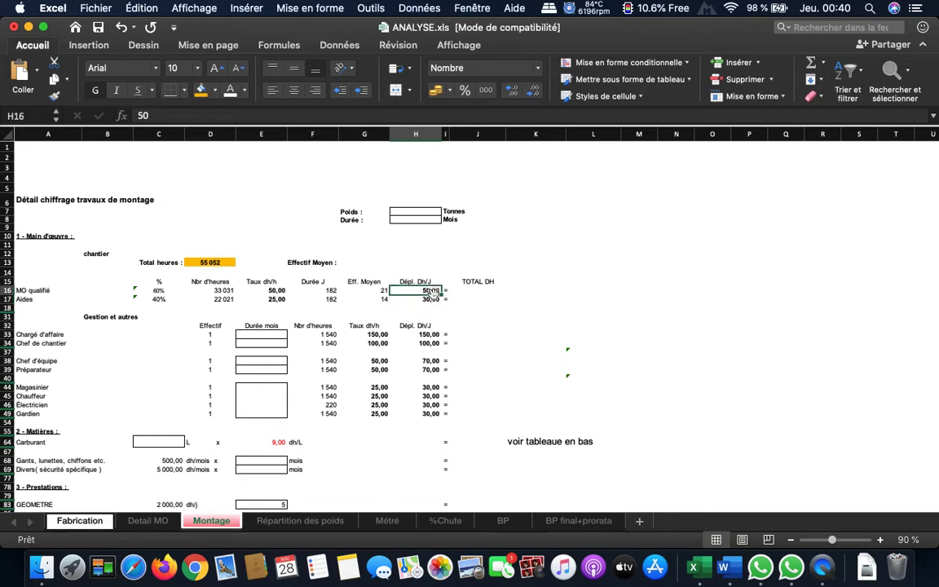
left_click(433, 298)
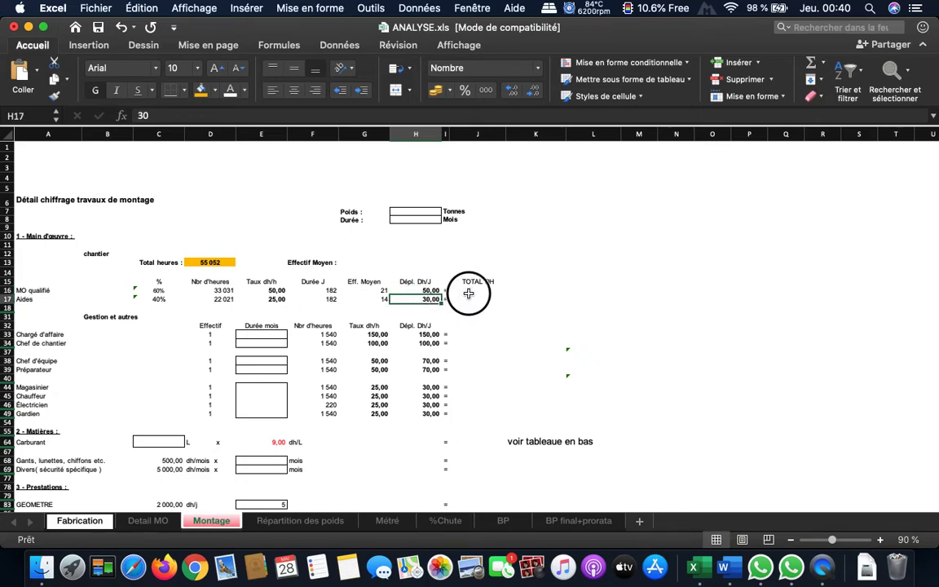
left_click(470, 297)
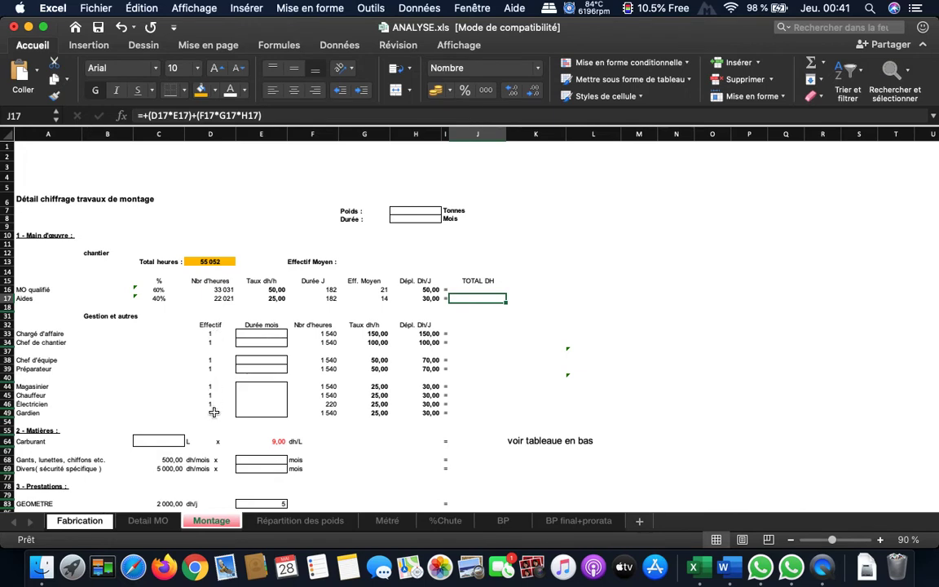
Review the Effectif, Durée mois and Nbr d'heures columns of the Gestion et autres staff in rows 33 to 49.
left_click_drag(210, 333, 210, 413)
left_click(538, 325)
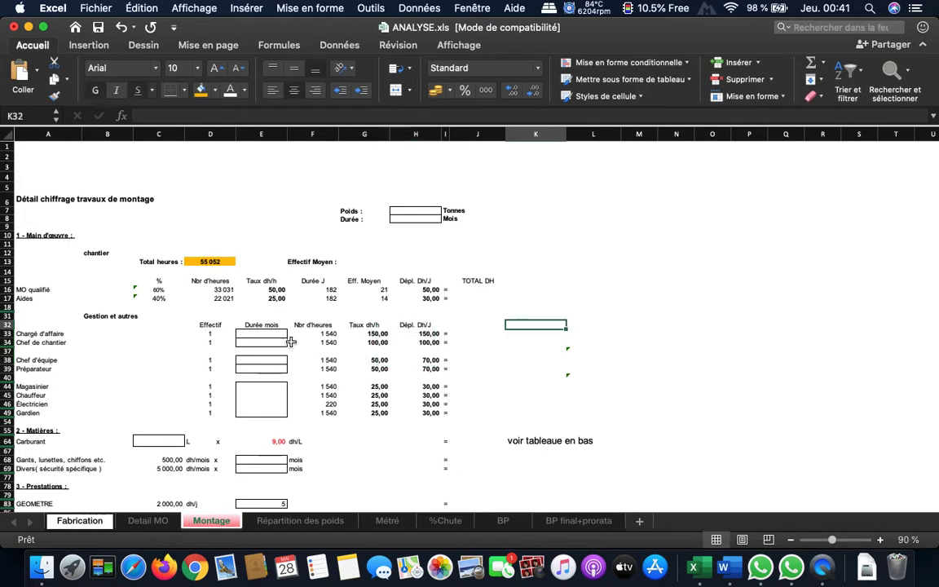
left_click_drag(261, 335, 279, 412)
left_click(481, 334)
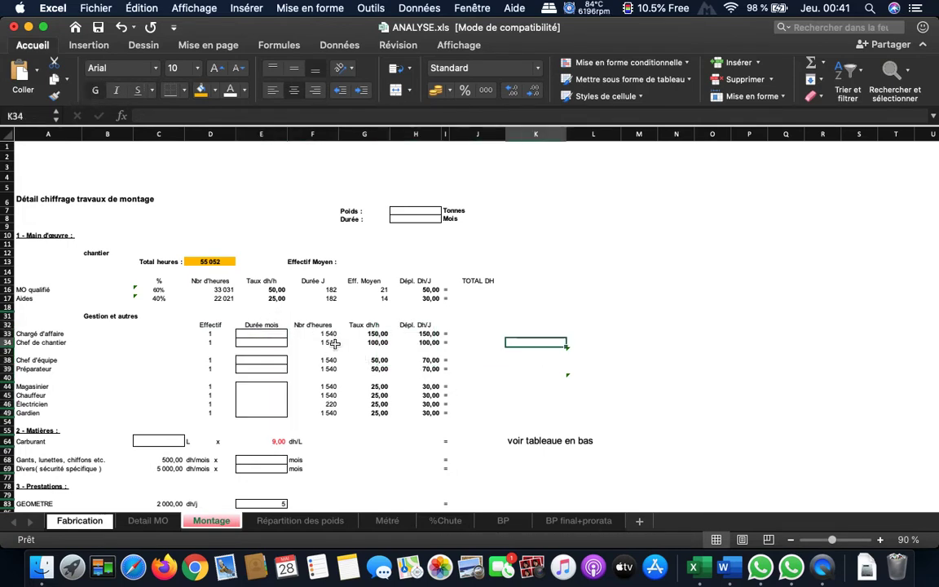
left_click(323, 336)
left_click_drag(323, 339, 326, 413)
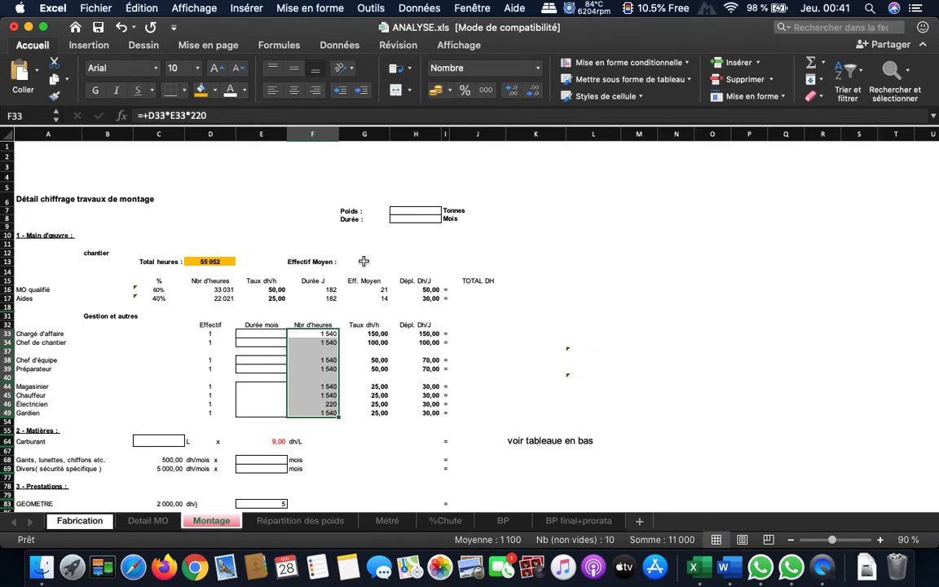
left_click(540, 287)
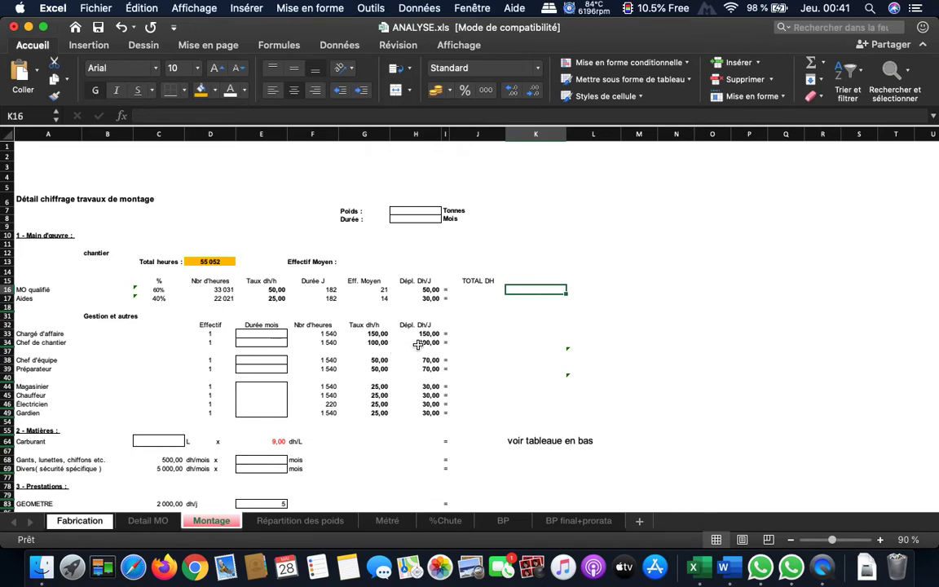
Inspect the Chargé d'affaire total formula in J33 and its Dépl. rate, and review the Taux dh/h and TOTAL DH columns down to row 49.
left_click(495, 317)
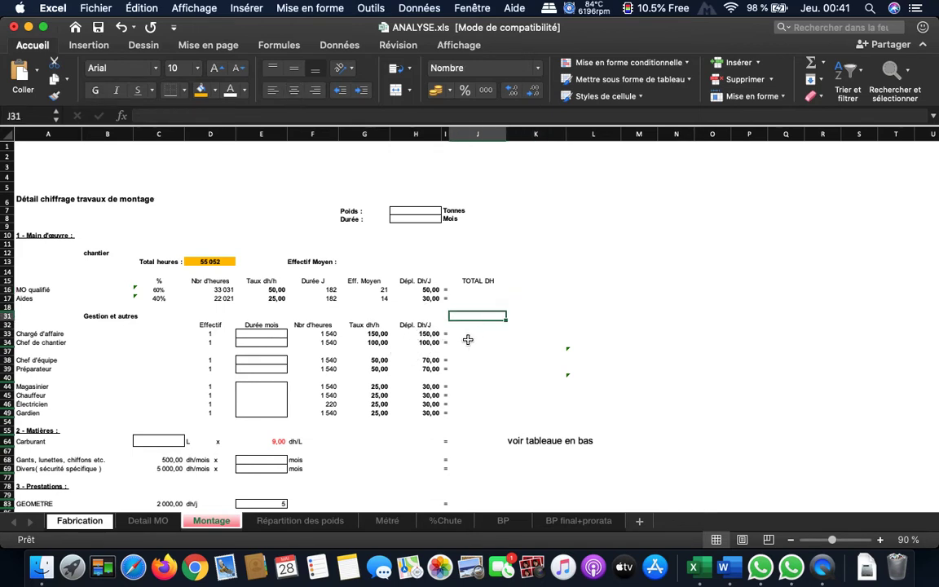
left_click(462, 334)
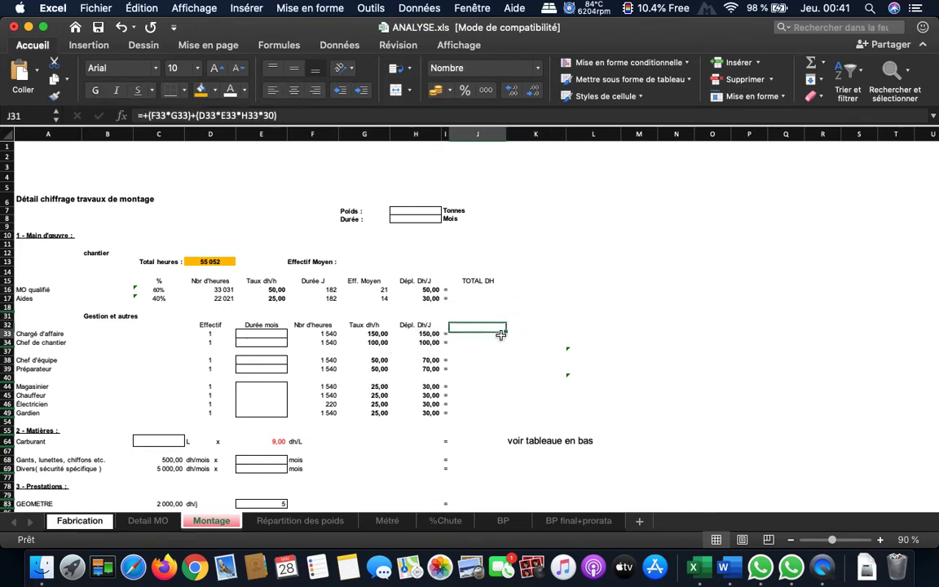
left_click(427, 333)
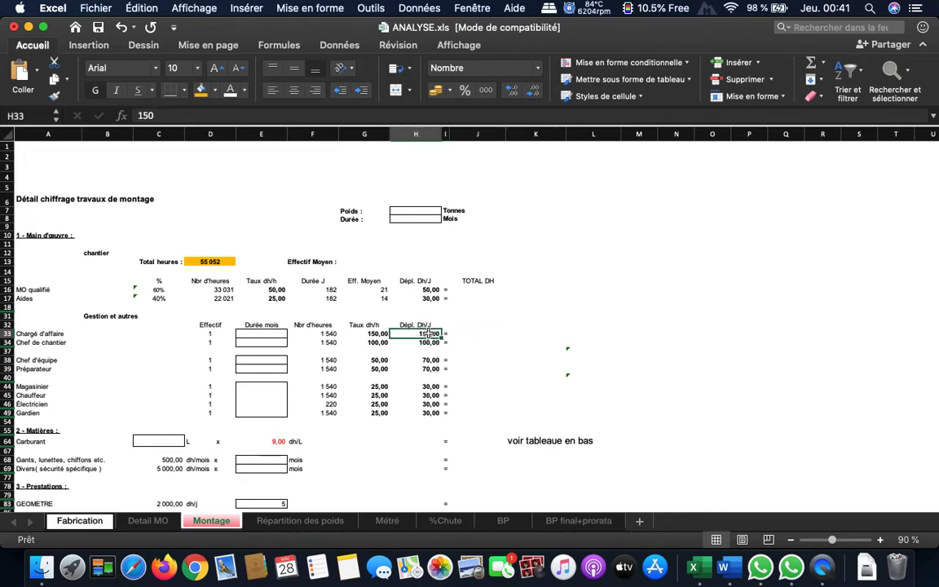
left_click(374, 334)
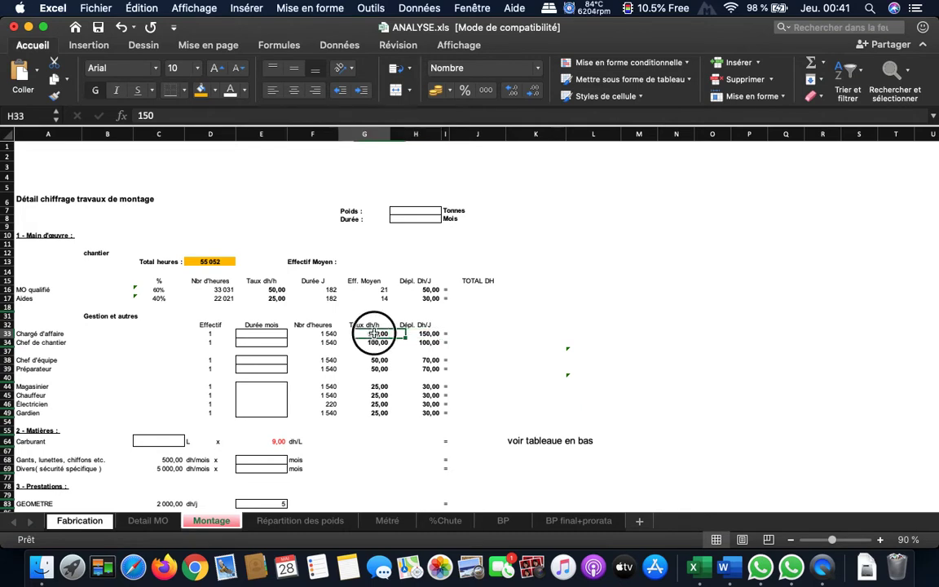
left_click_drag(377, 334, 377, 412)
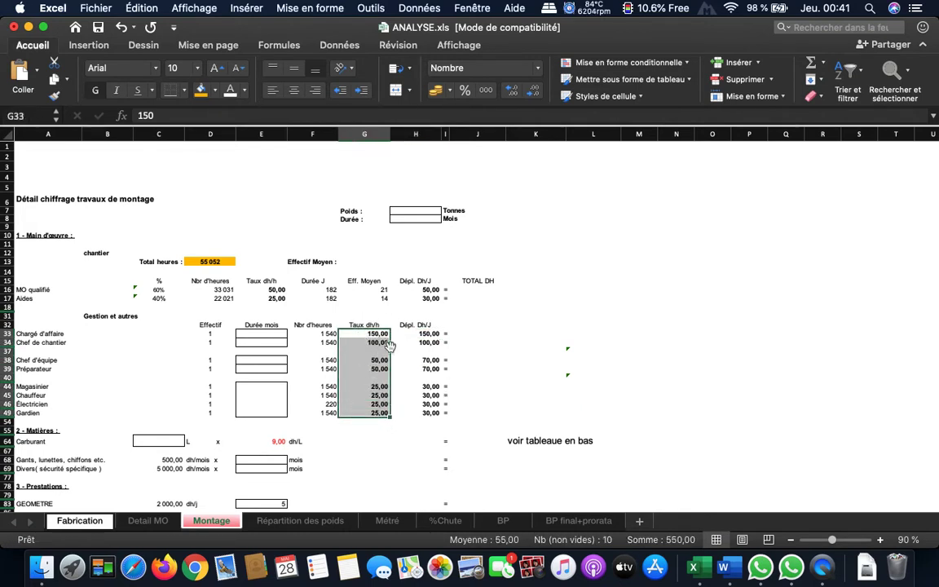
left_click(522, 333)
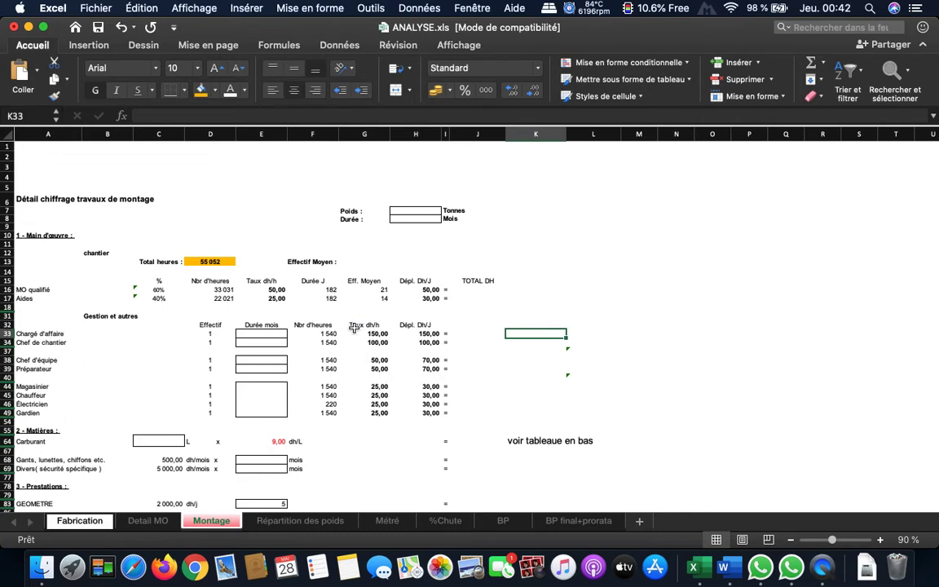
left_click_drag(481, 333, 488, 414)
scroll(326, 440, "up", 1)
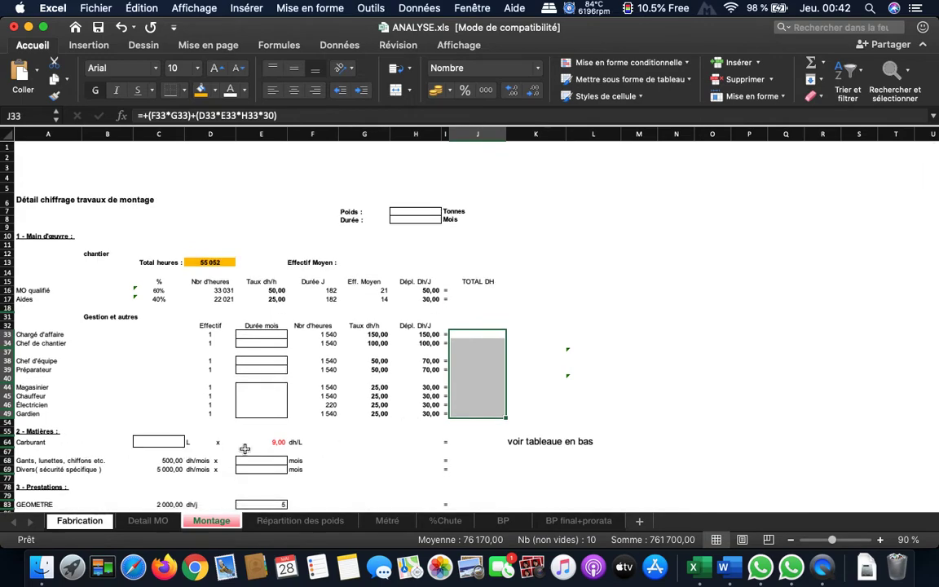
Look over the Détail consommation Carburant table below the pricing and inspect the total litres formula in G181.
scroll(395, 418, "down", 8)
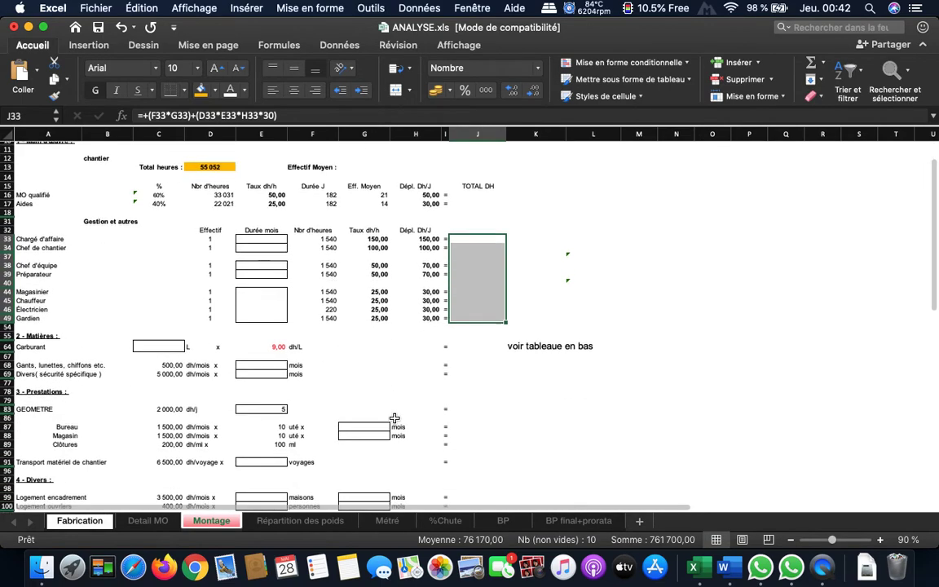
scroll(395, 418, "down", 5)
scroll(361, 432, "down", 5)
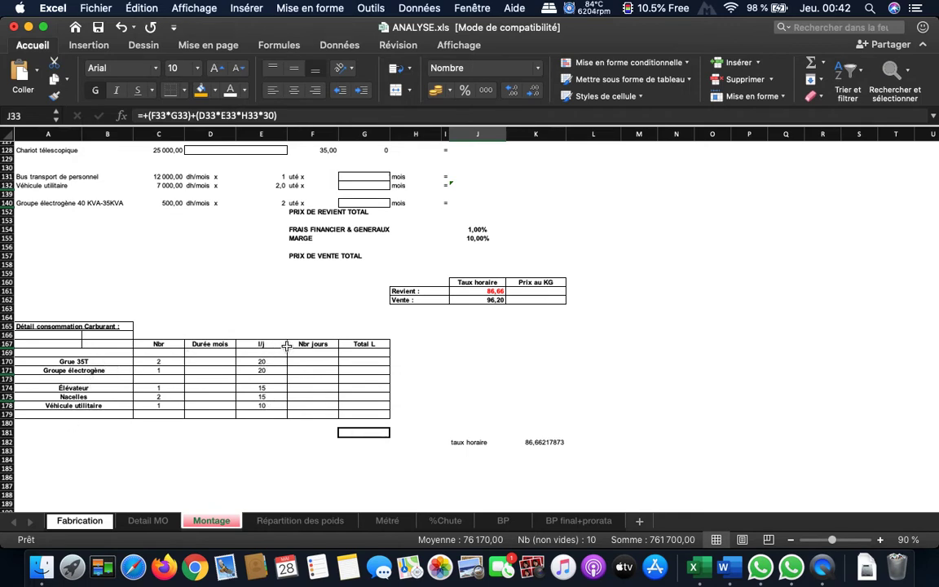
left_click(367, 424)
left_click(369, 432)
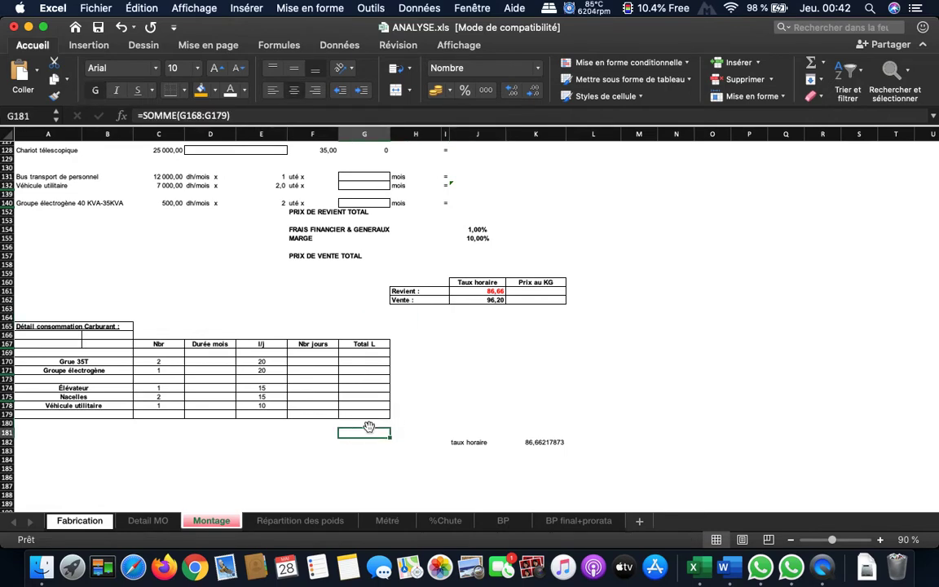
Inspect the Carburant line in row 64: the linked litres in C64, the price per litre in E64 and the total formula in J64.
scroll(397, 424, "up", 10)
scroll(398, 422, "up", 5)
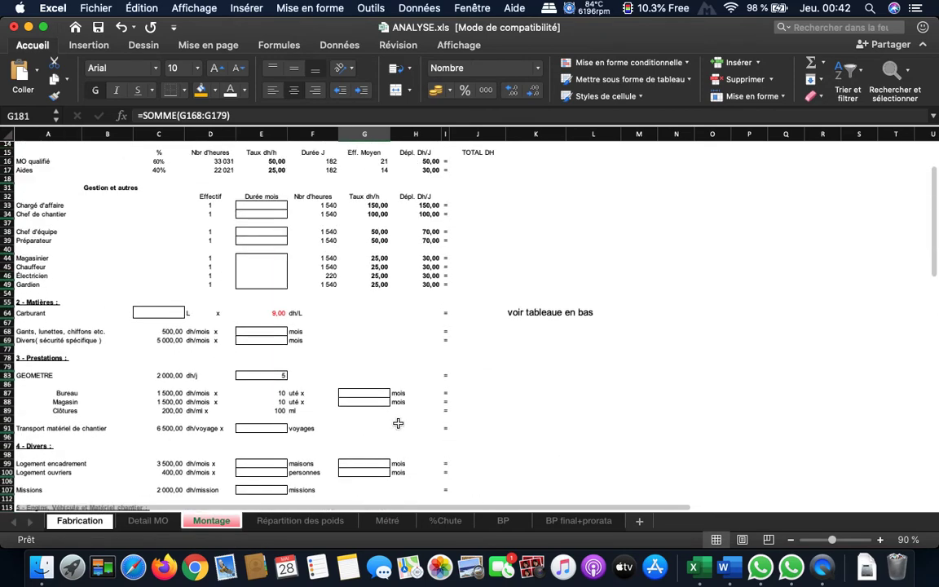
left_click(163, 312)
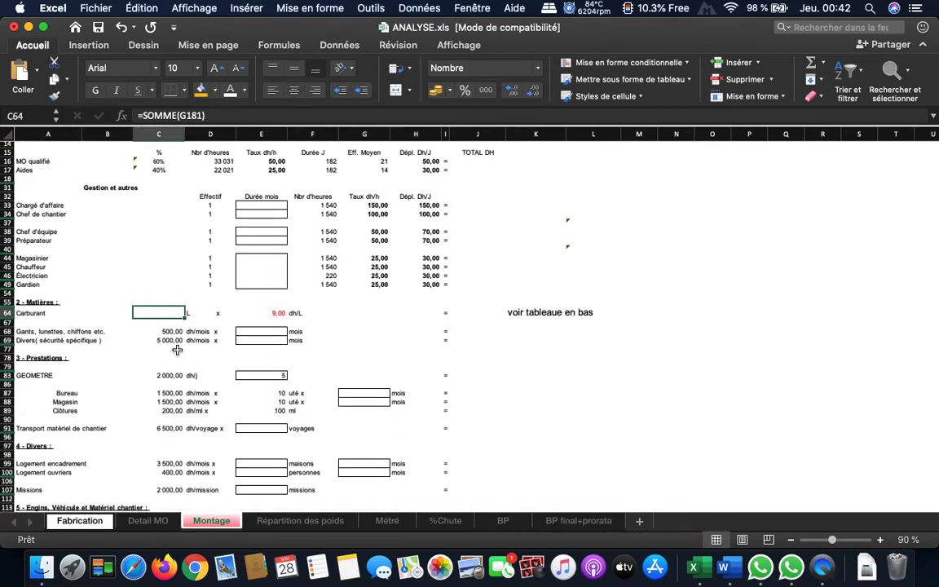
left_click(274, 315)
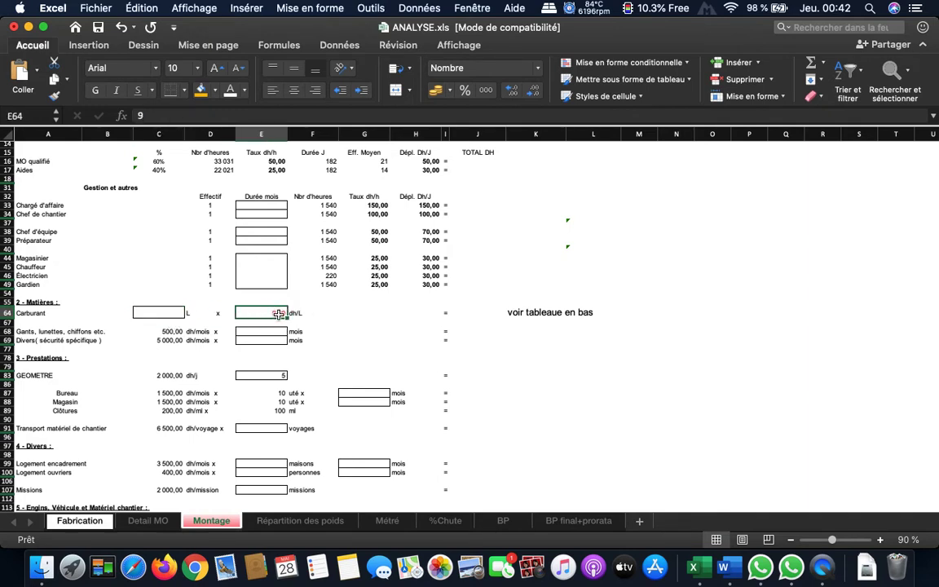
left_click(477, 312)
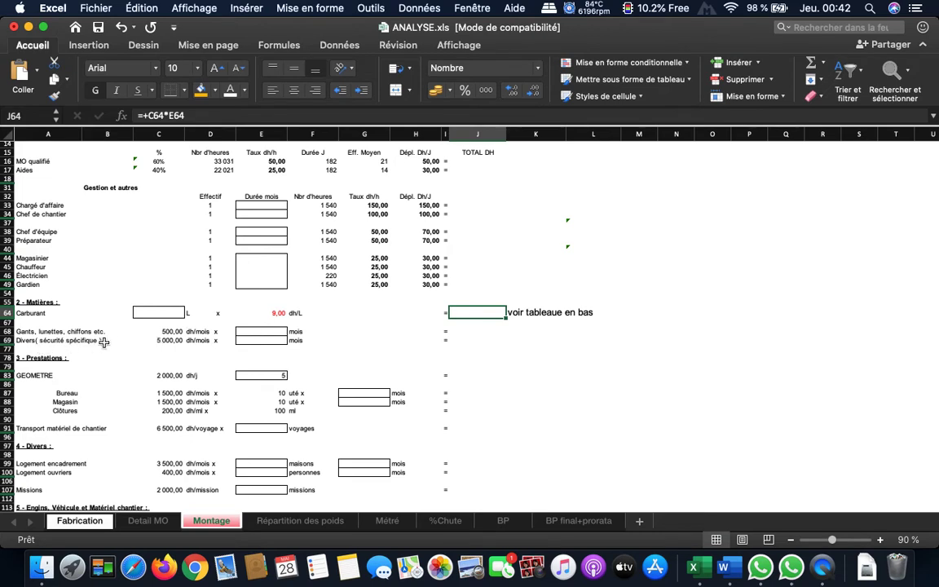
Review the Prestations section, checking the quantities, months, monthly rates and total formula of the Bureau and Magasin lines in rows 87 and 88.
scroll(240, 338, "down", 1)
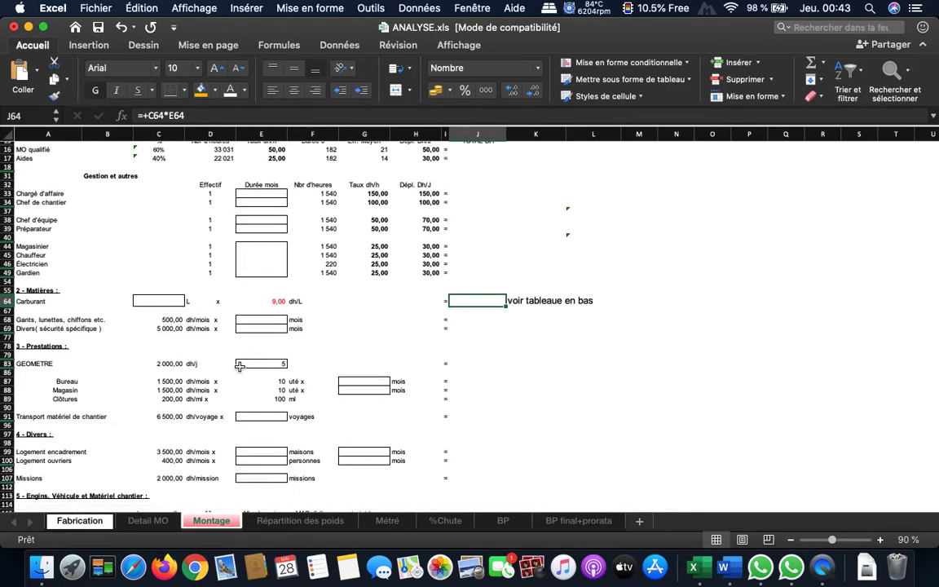
scroll(163, 371, "down", 2)
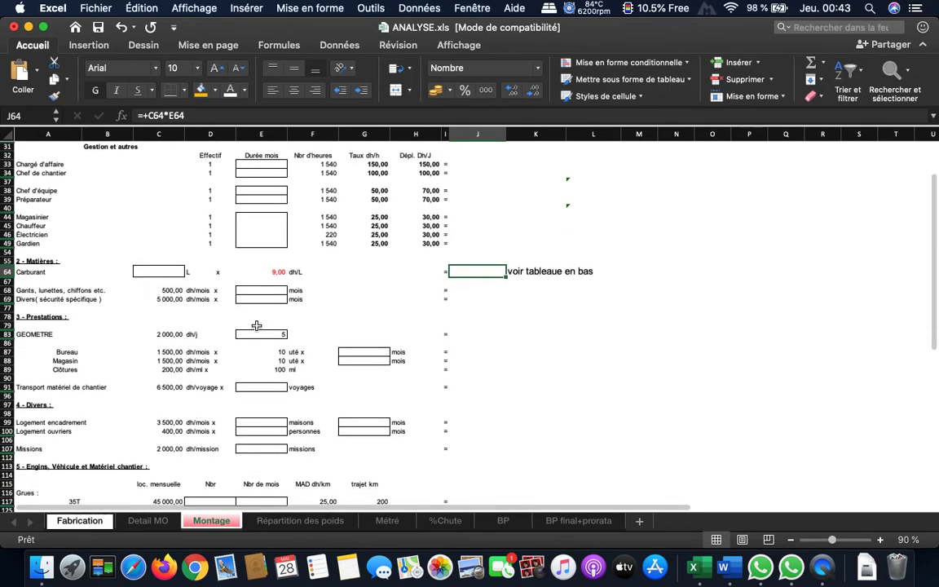
scroll(167, 330, "down", 2)
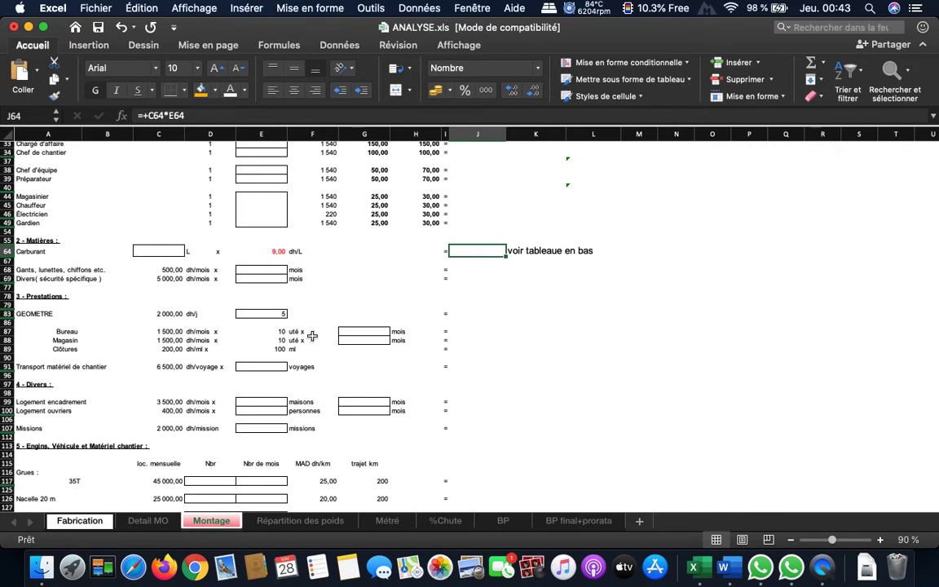
left_click(279, 332)
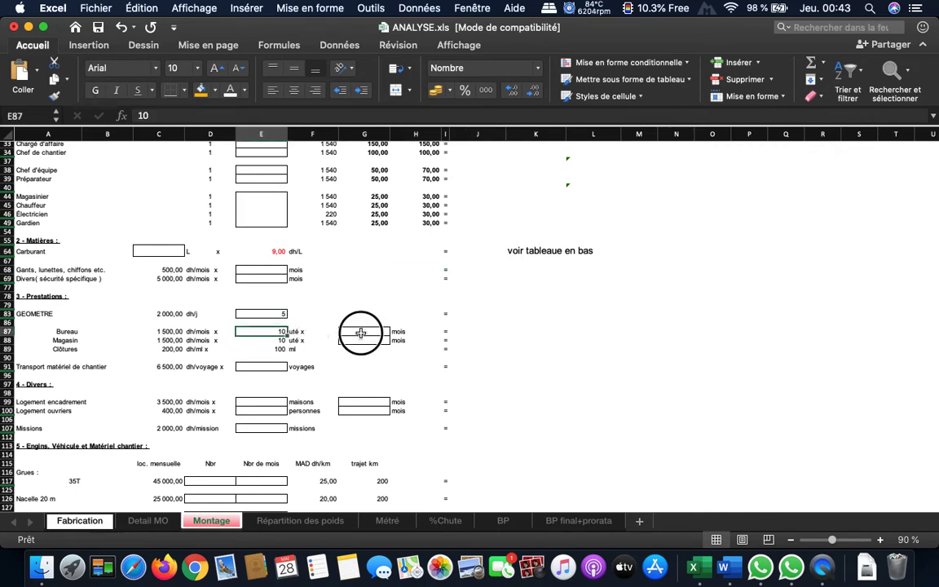
left_click(478, 332)
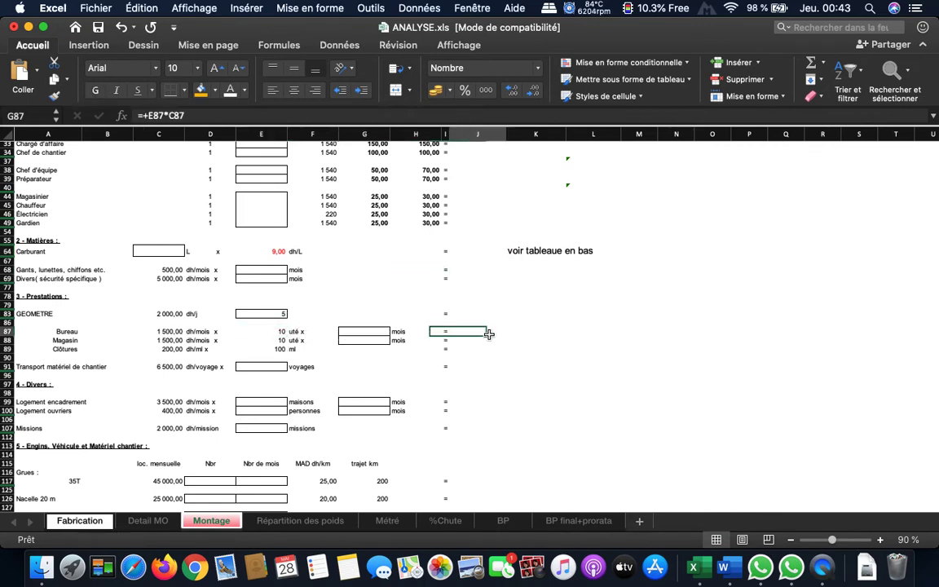
left_click(364, 340)
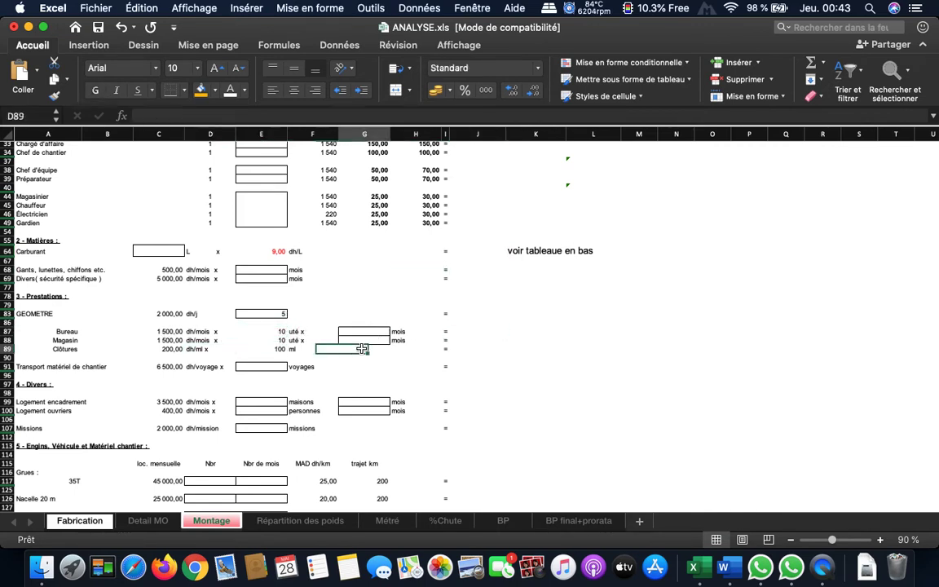
left_click(210, 340)
left_click(159, 340)
left_click(90, 342)
Examine the Logement encadrement line in the Divers section: monthly rate C99, number of houses E99 and duration G99.
scroll(122, 359, "down", 3)
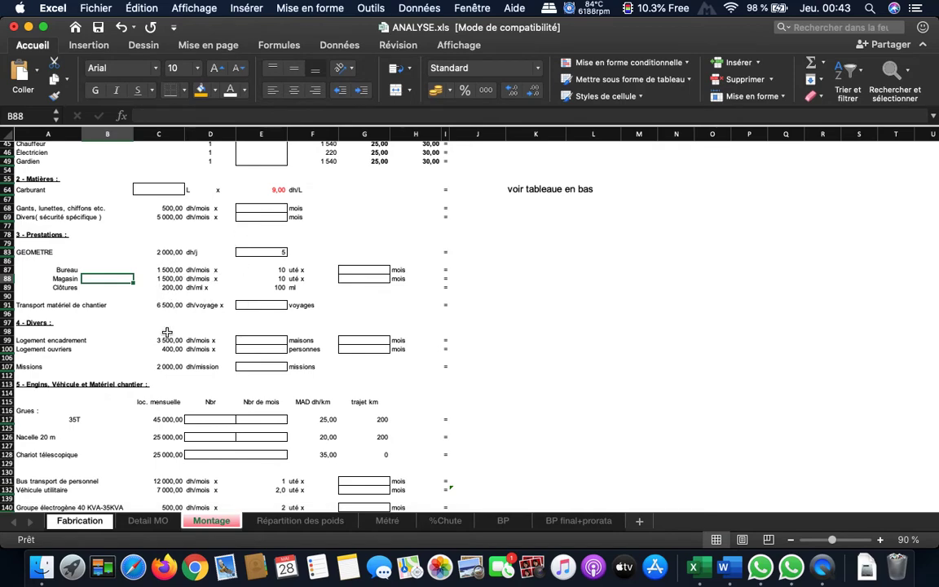
scroll(166, 333, "down", 2)
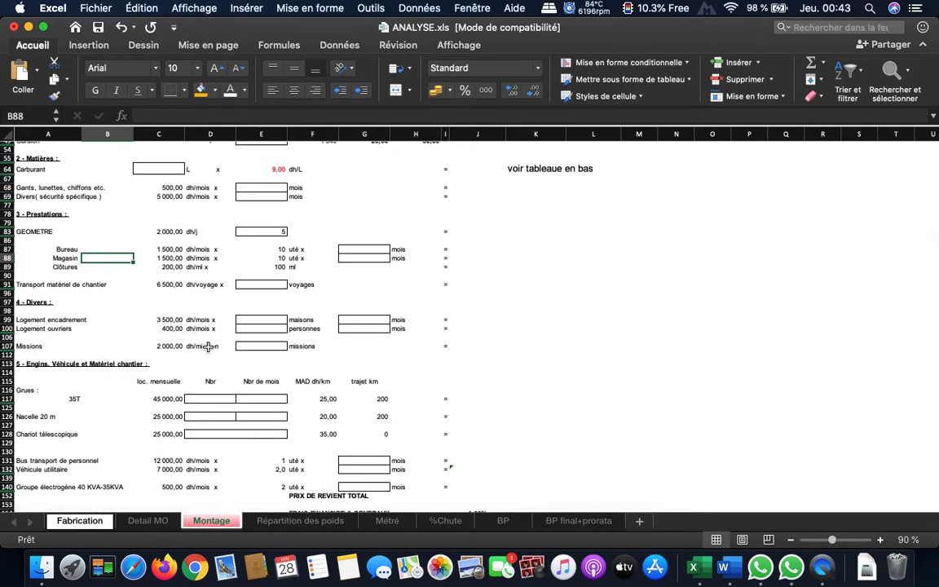
scroll(159, 339, "down", 2)
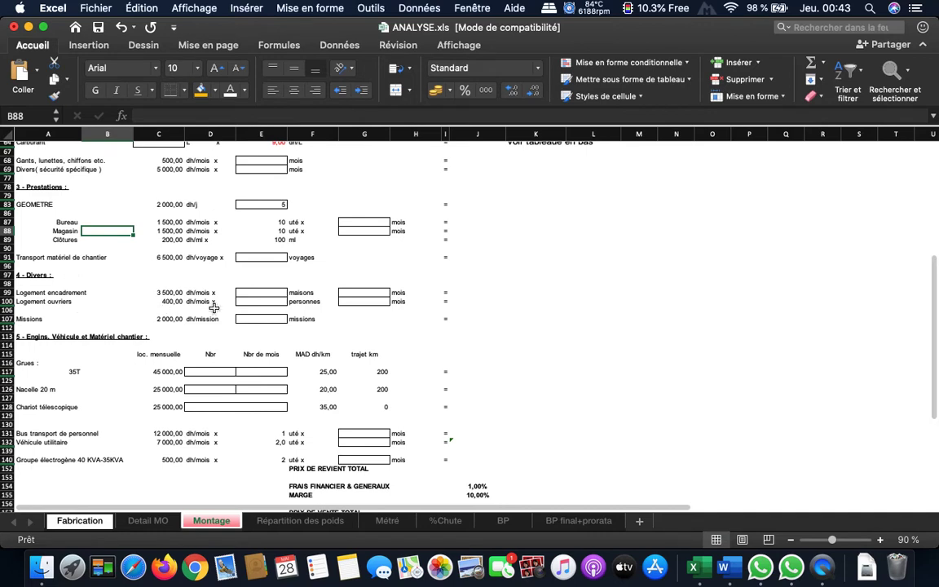
left_click(169, 293)
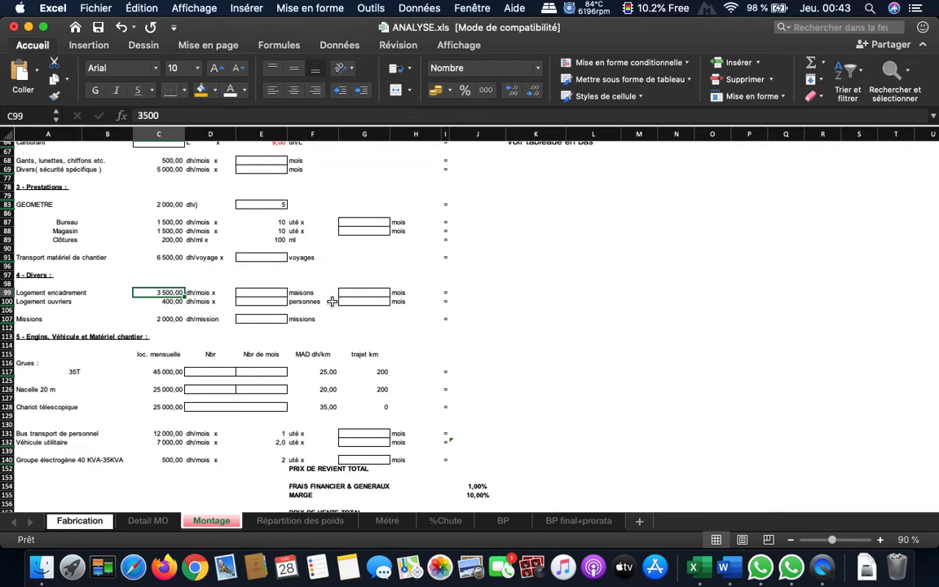
left_click(261, 293)
left_click(365, 292)
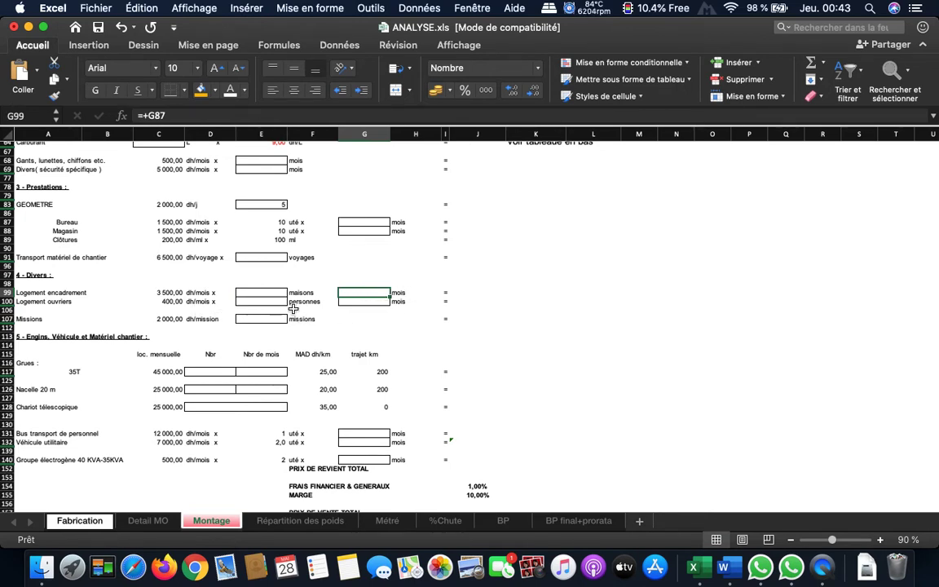
Check the Logement ouvriers line in row 100, including the number of persons in E100, and look over the Missions line in row 107.
left_click(181, 303)
left_click(273, 302)
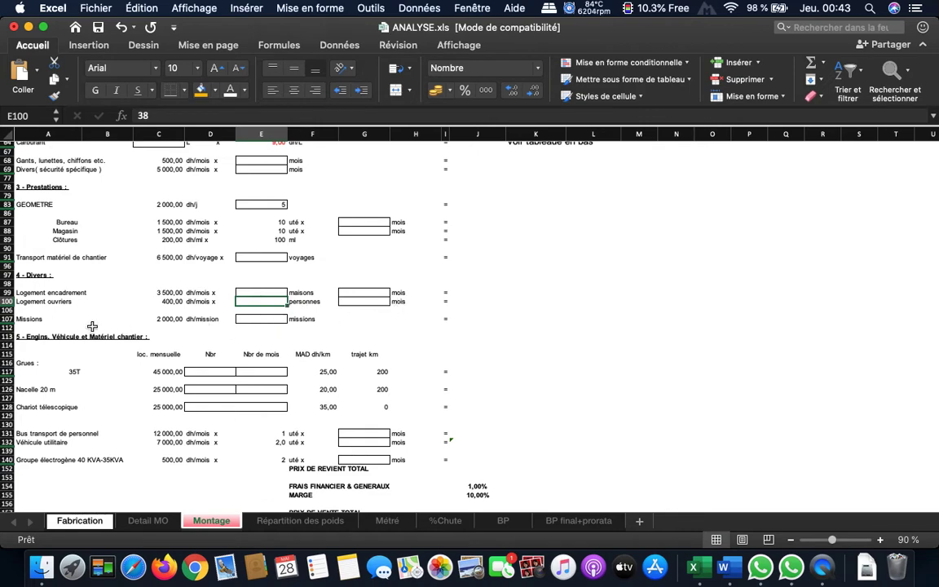
scroll(277, 287, "down", 3)
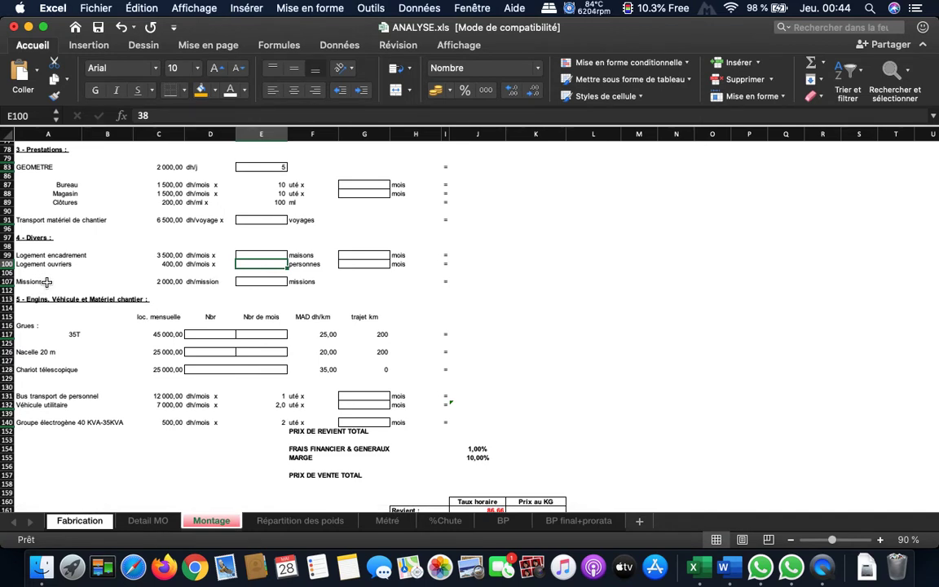
scroll(46, 278, "down", 1)
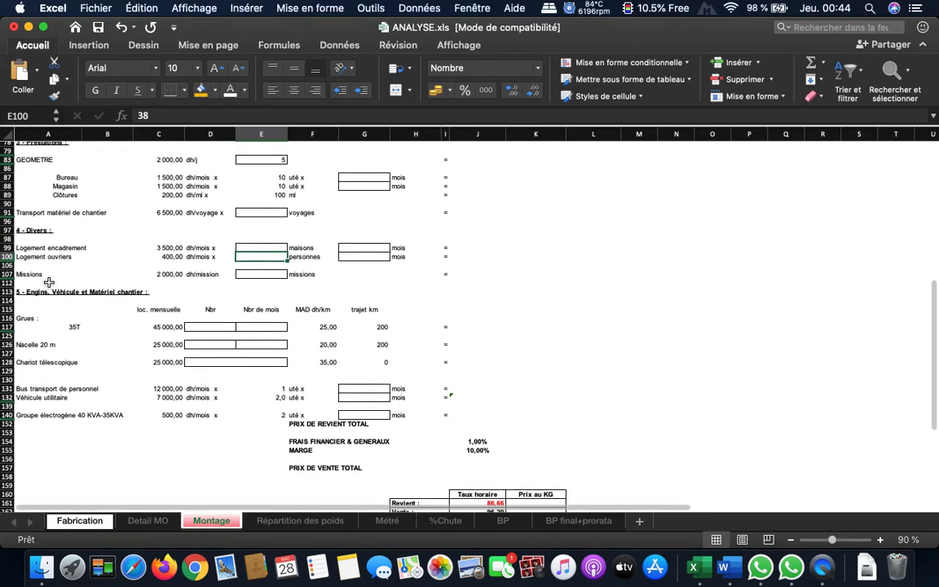
scroll(200, 277, "down", 3)
scroll(200, 287, "down", 1)
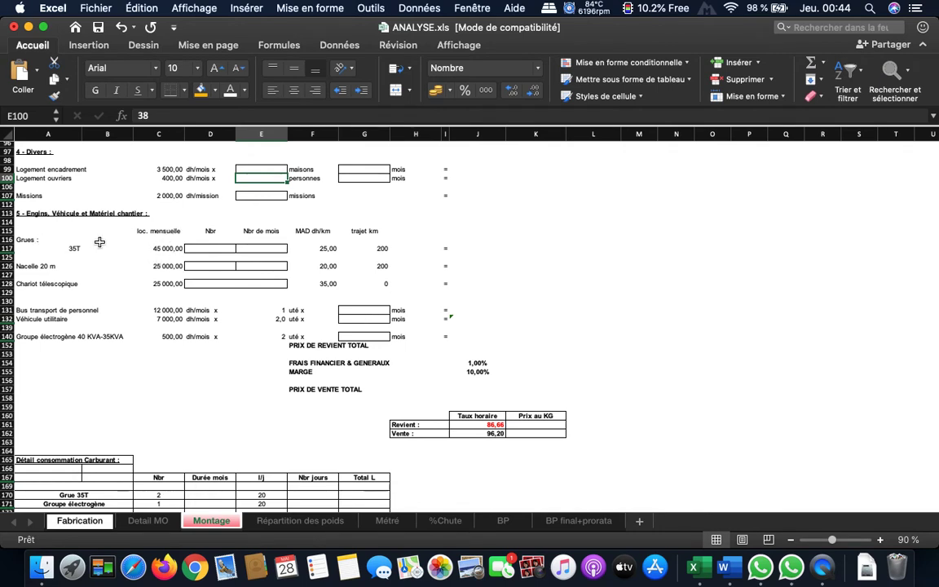
Inspect the 35T crane line in row 117: number D117, months E117, rate per km F117 and the total formula in J117.
left_click(208, 249)
left_click(262, 248)
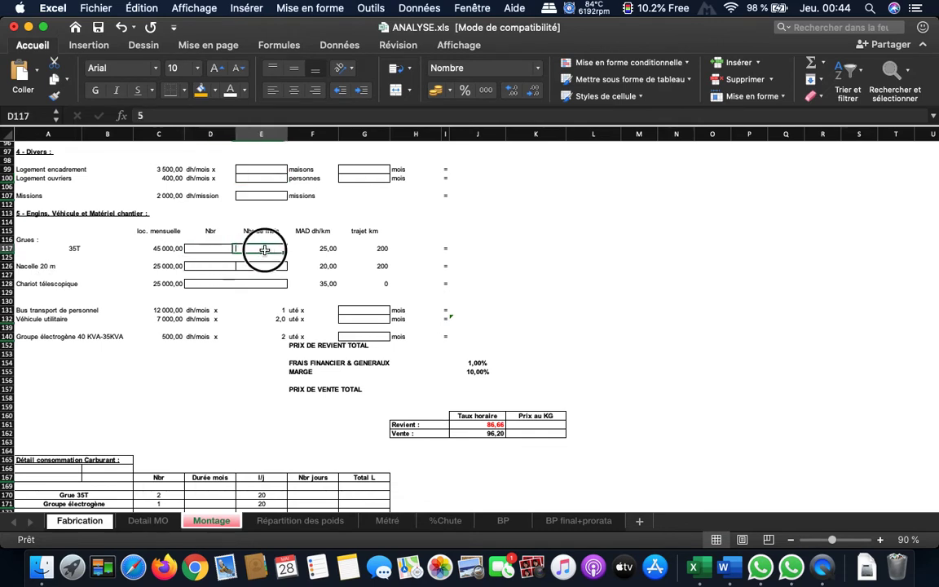
left_click(325, 249)
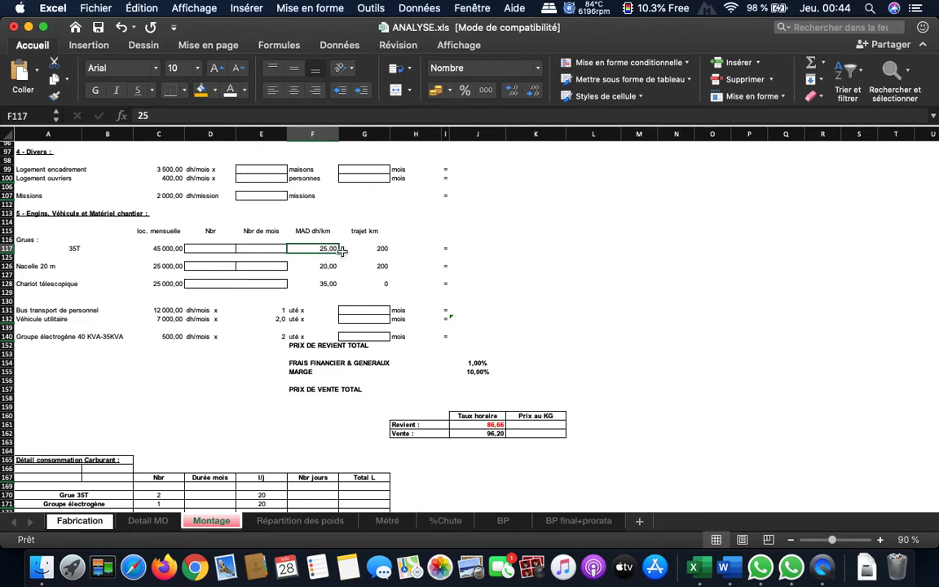
left_click(466, 248)
double_click(477, 249)
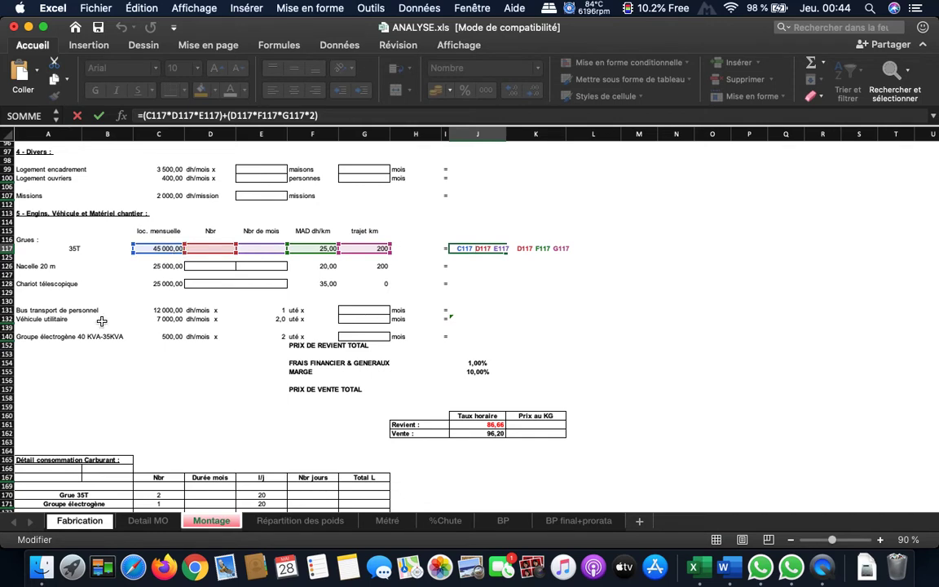
key("Escape")
Review the monthly rental rates of the Nacelle 20 m, Chariot télescopique and Bus transport de personnel lines in C126, C128 and C131.
left_click(36, 265)
left_click(159, 266)
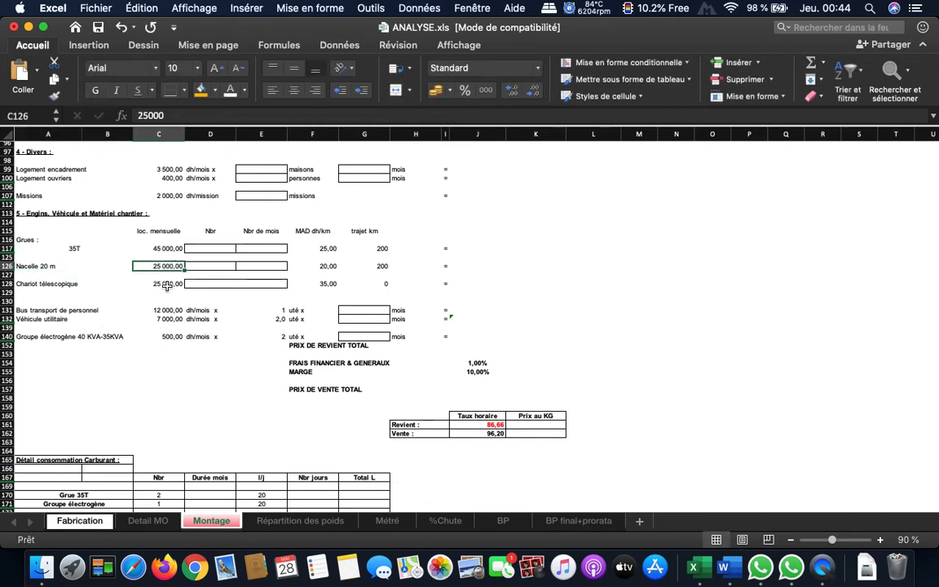
left_click(166, 285)
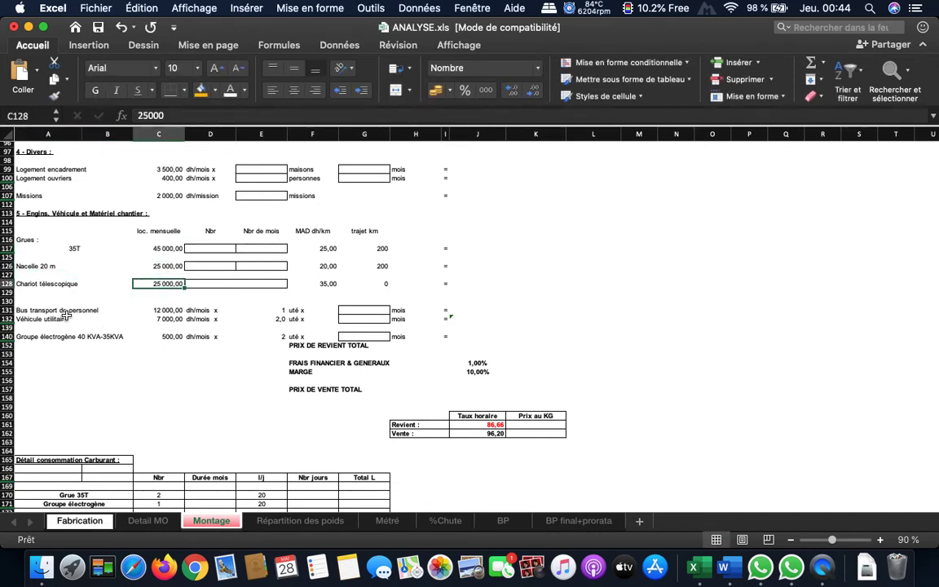
left_click(163, 311)
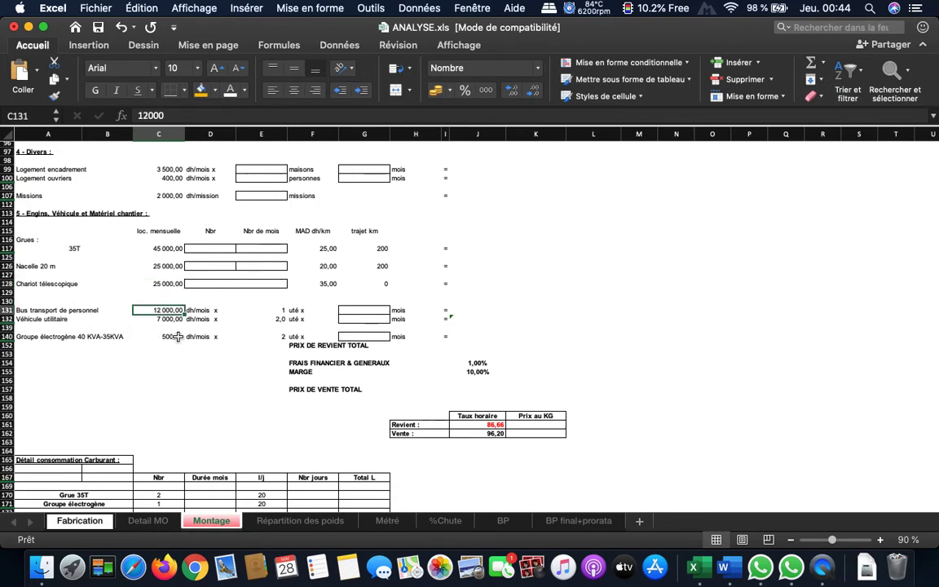
Check the PRIX DE REVIENT TOTAL, MARGE and PRIX DE VENTE TOTAL cells J152, J155 and J157.
scroll(177, 337, "down", 5)
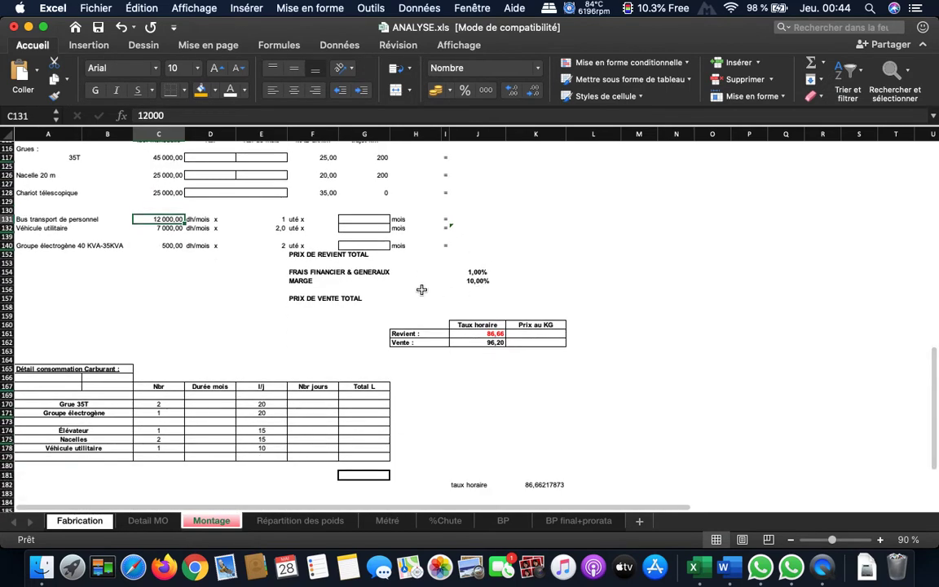
left_click(453, 255)
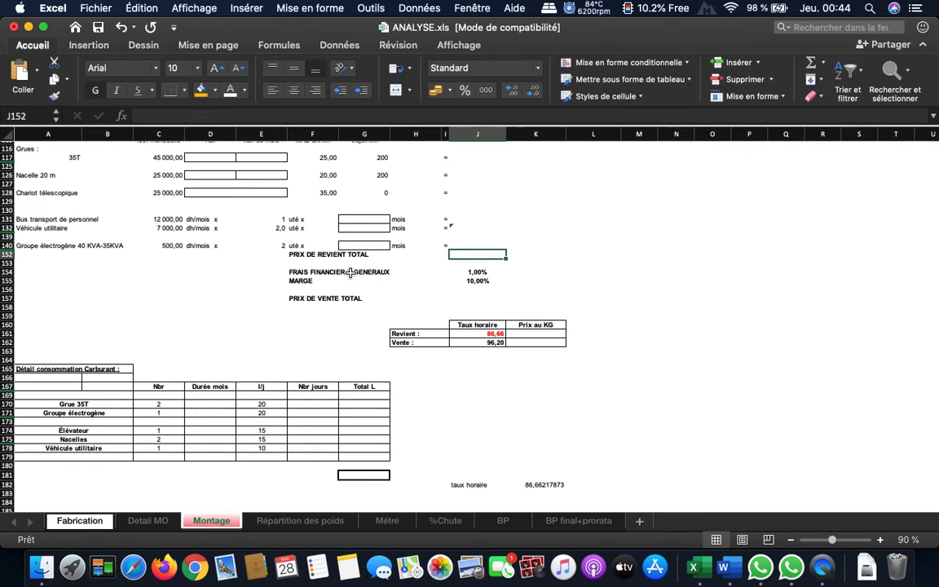
left_click(460, 281)
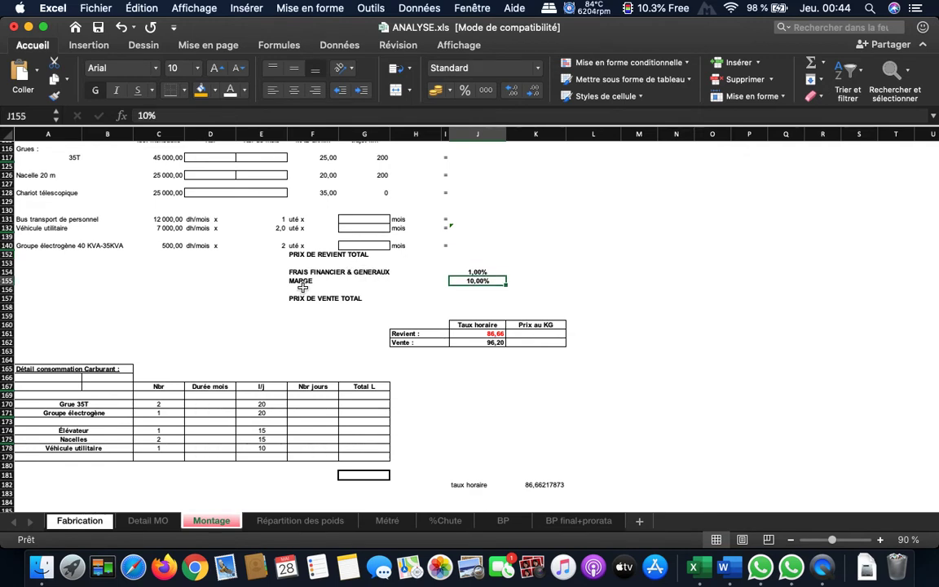
left_click(473, 307)
left_click(469, 298)
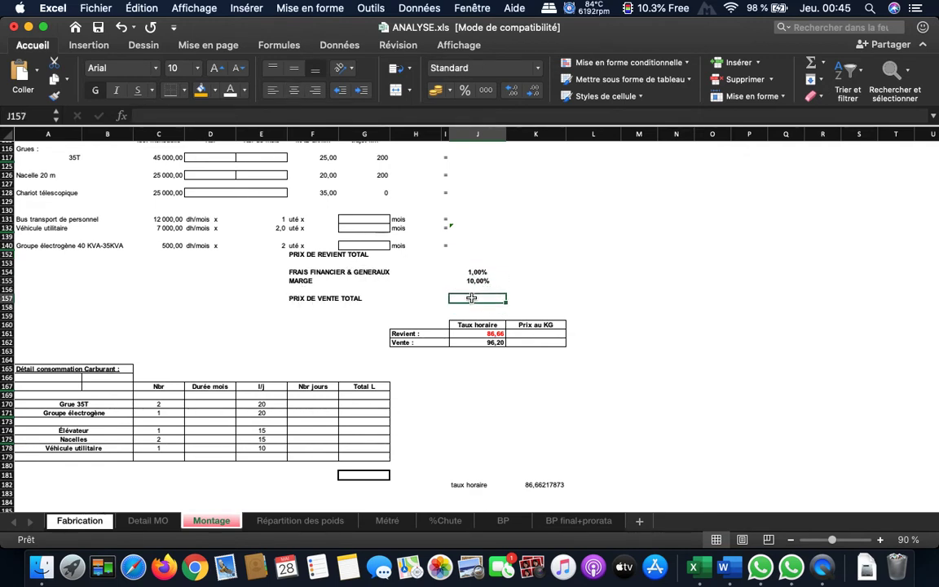
Examine the Revient hourly rate formula in J161 and trace its references to K152 and the total hours in D13.
double_click(496, 334)
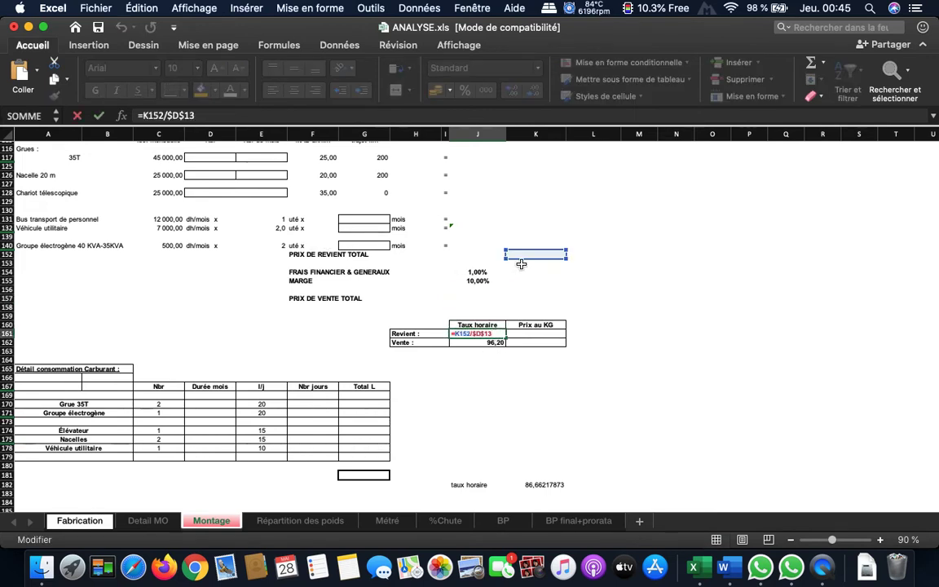
scroll(487, 312, "down", 5)
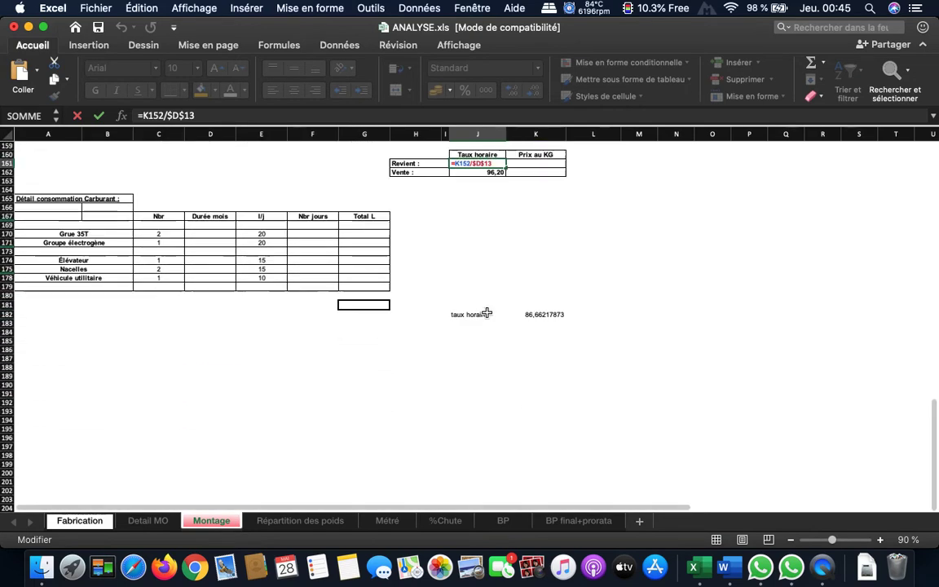
scroll(487, 313, "up", 20)
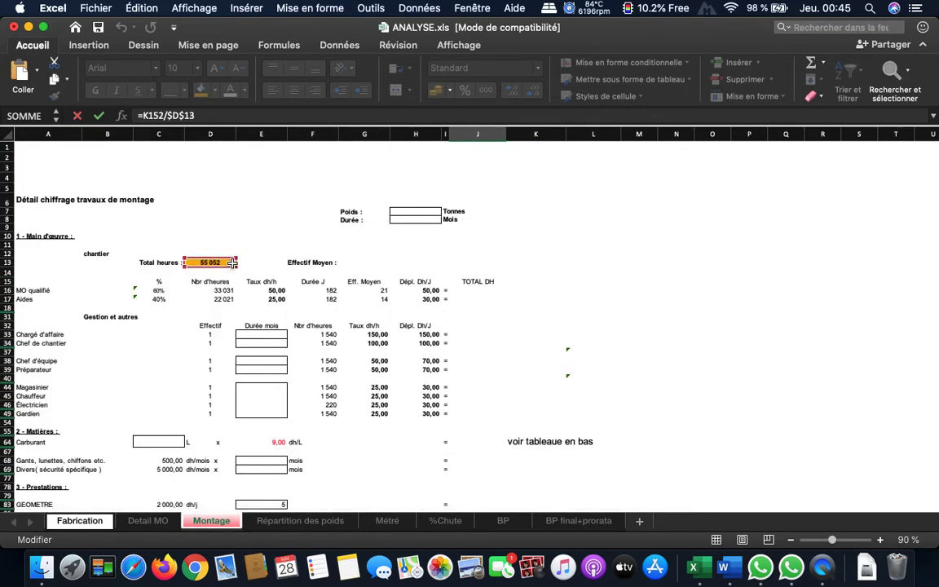
scroll(499, 388, "down", 15)
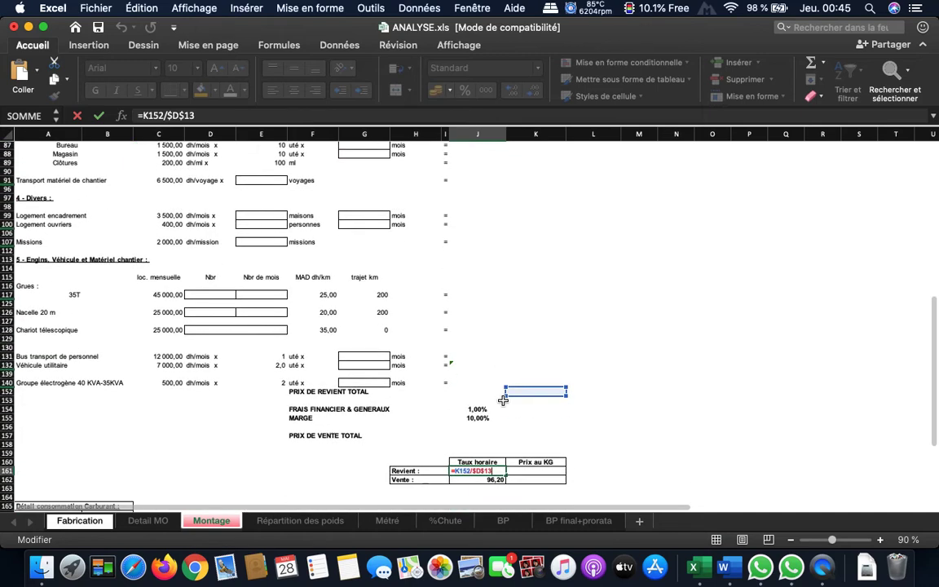
scroll(503, 400, "down", 3)
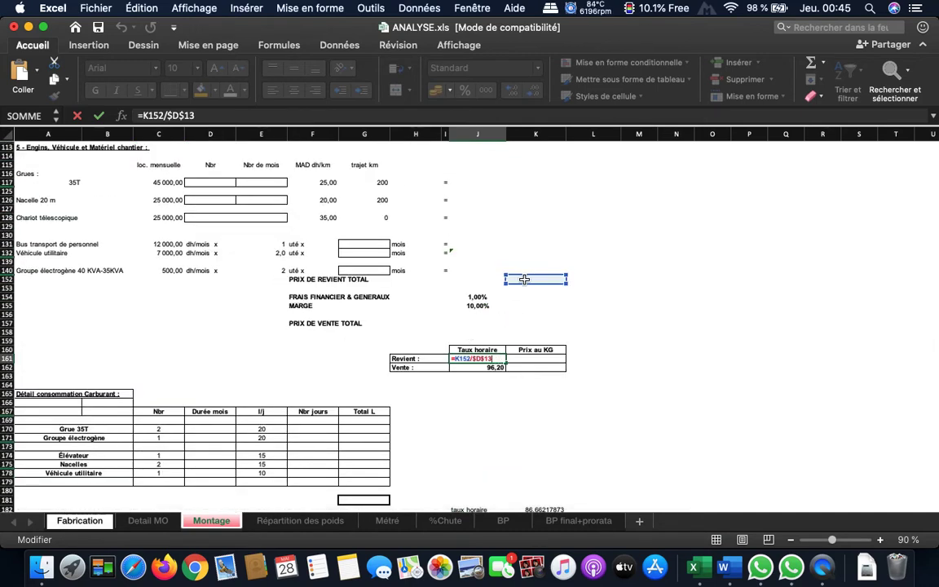
scroll(478, 278, "up", 18)
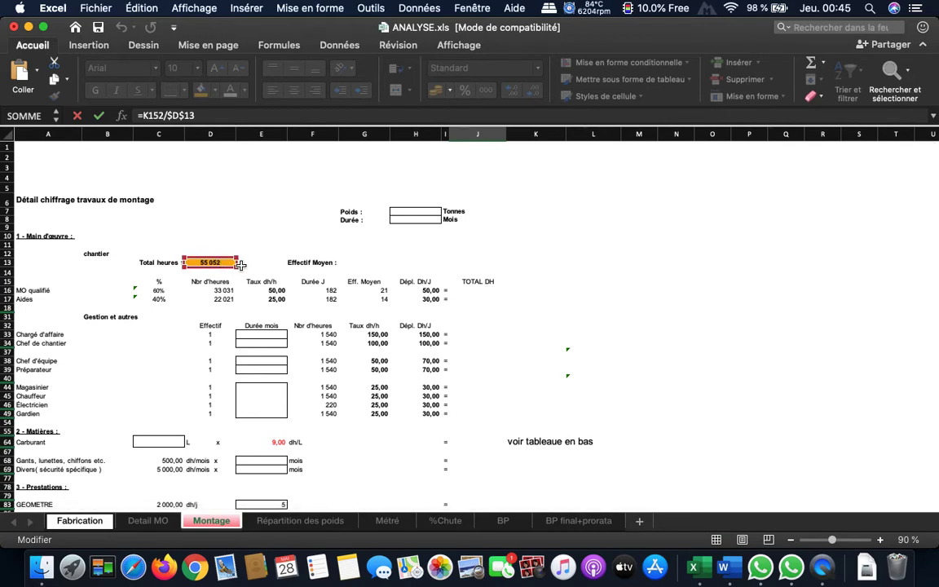
scroll(300, 269, "down", 3)
scroll(301, 269, "down", 2)
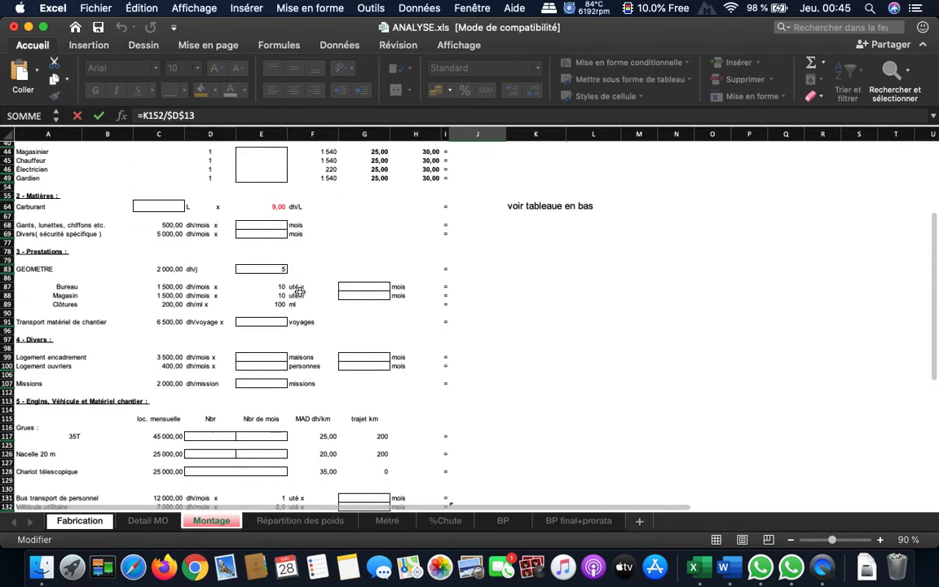
key("Escape")
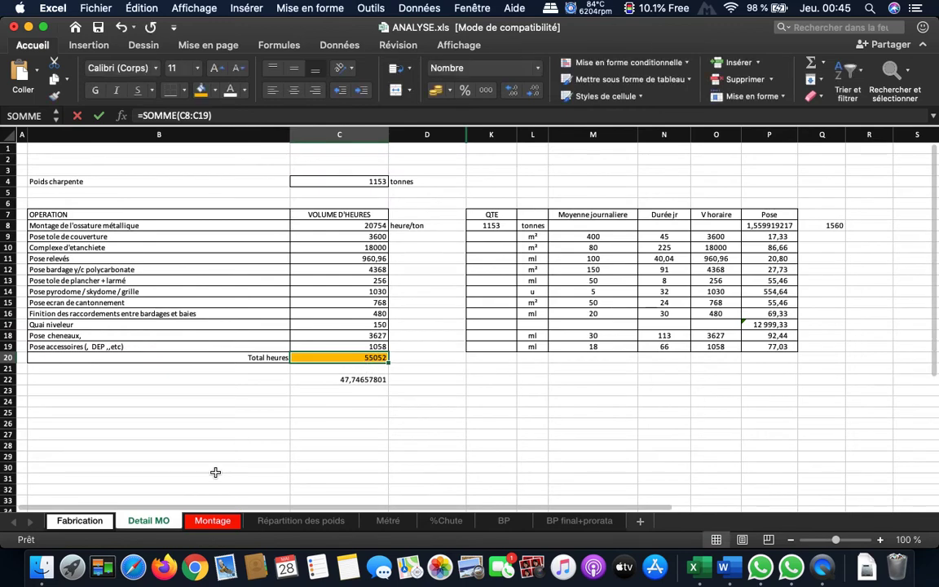
Return to the Montage sheet and look over the Taux horaire and Prix au KG table for Revient and Vente.
key("ctrl+Page_Down")
scroll(518, 367, "up", 3)
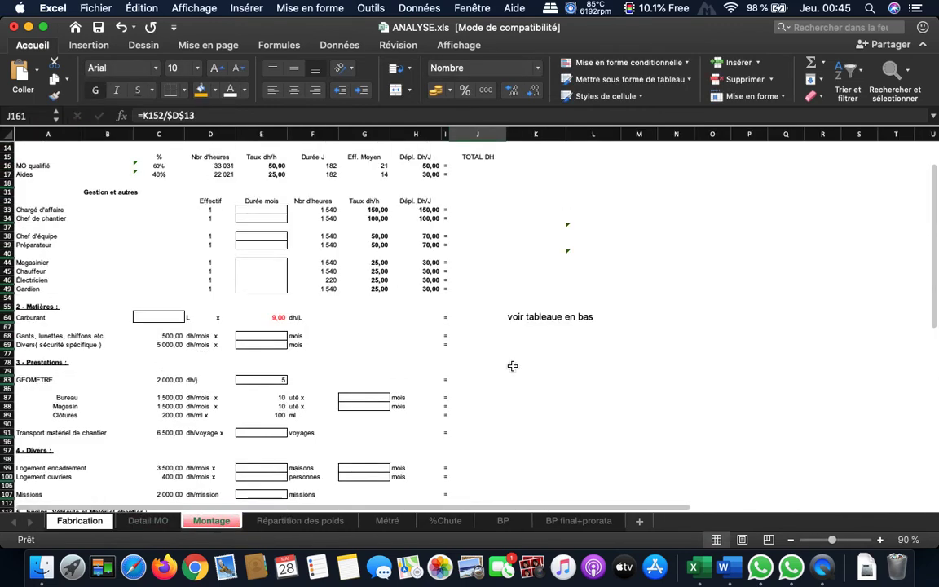
scroll(514, 367, "down", 8)
scroll(513, 365, "down", 3)
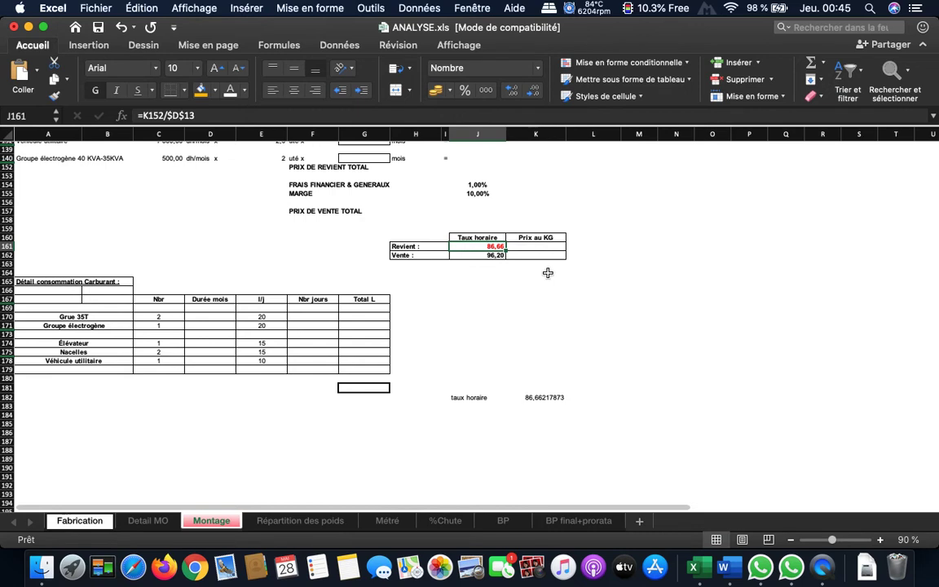
left_click(571, 289)
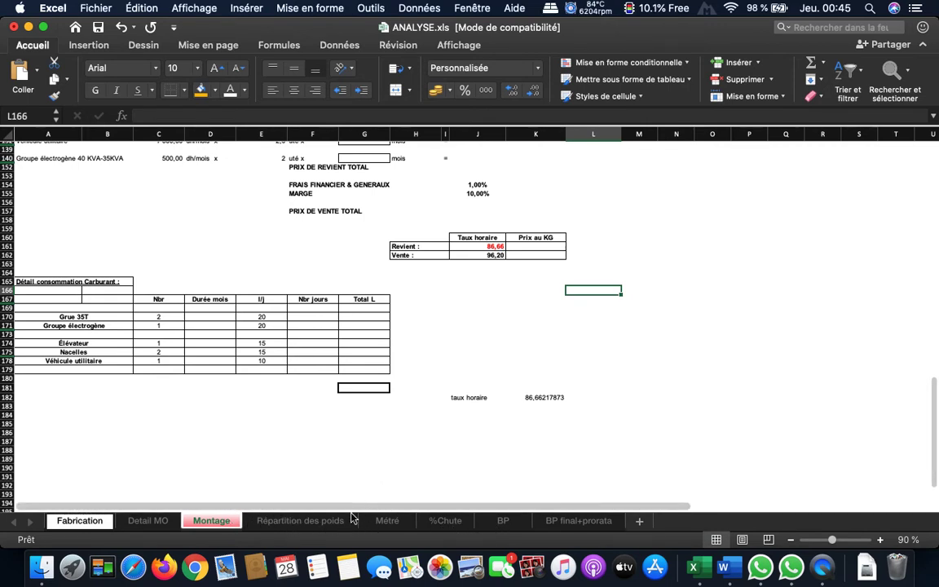
Compare the profile weight recap on the Répartition des poids sheet with the Matériels lines on the Fabrication sheet.
left_click(328, 521)
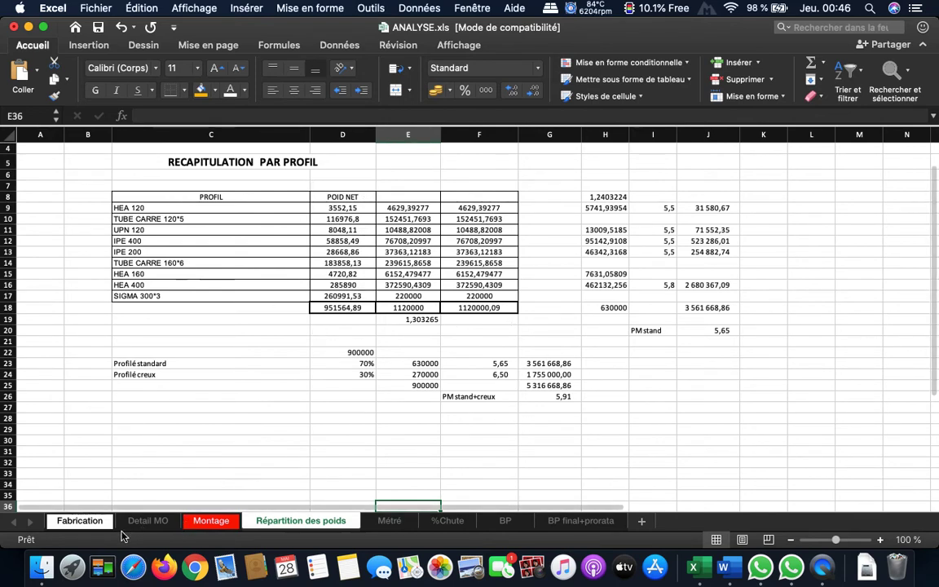
left_click(80, 521)
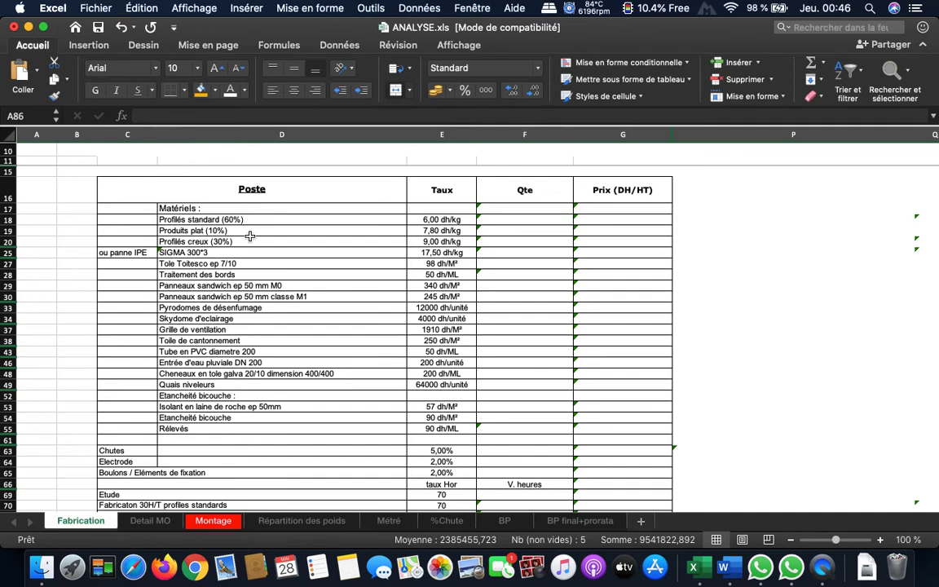
left_click(310, 521)
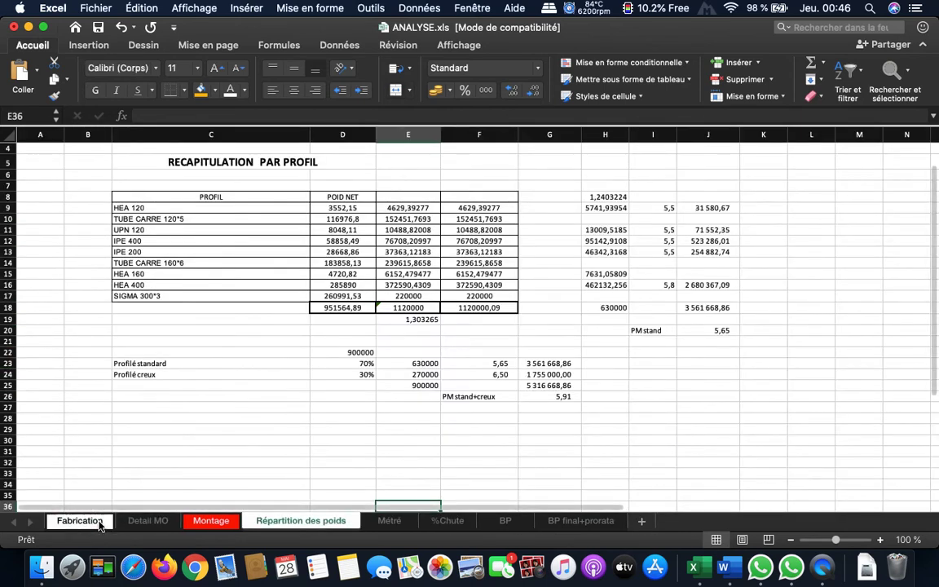
left_click(79, 521)
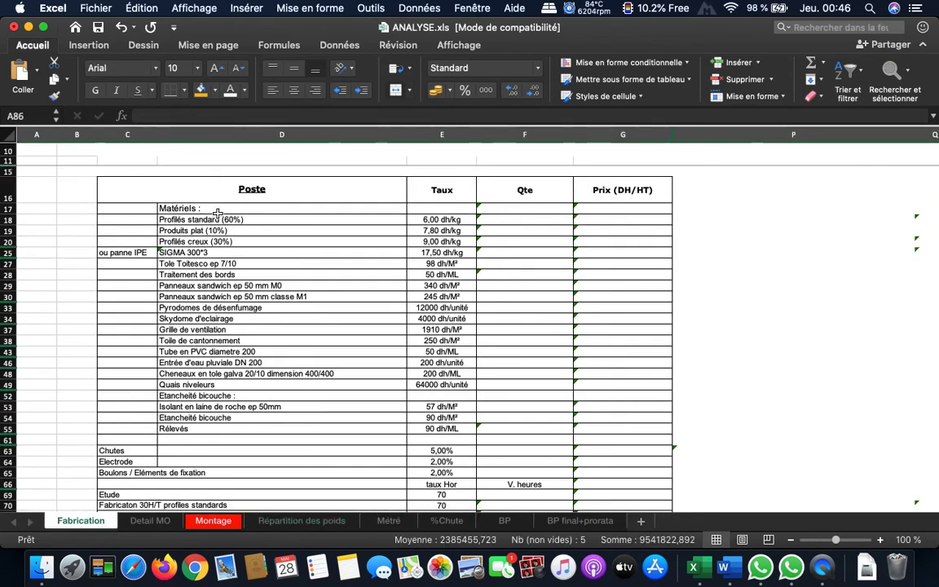
left_click(318, 521)
Look through the profile quantities on the Métré sheet and the waste percentages per profile on the %Chute sheet.
left_click(385, 521)
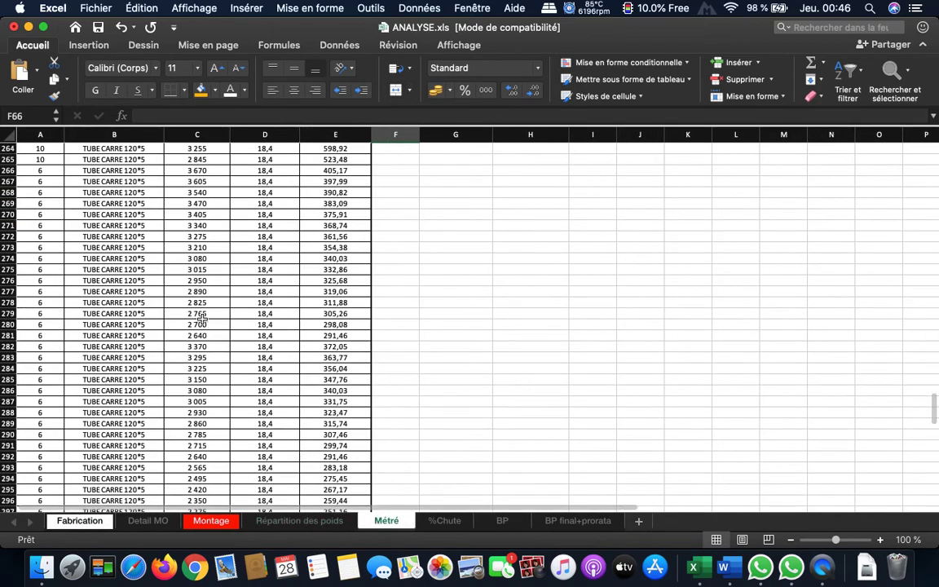
scroll(221, 340, "down", 20)
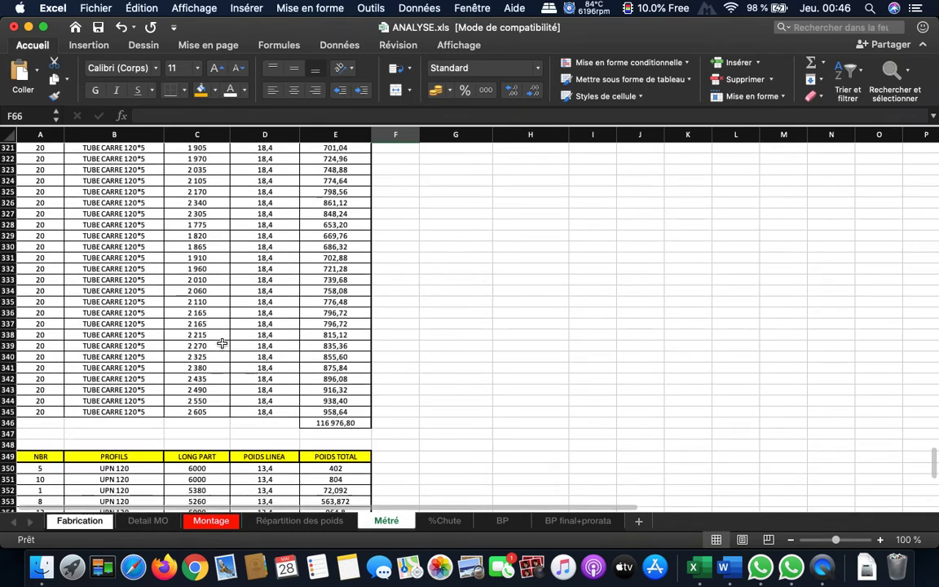
left_click(440, 521)
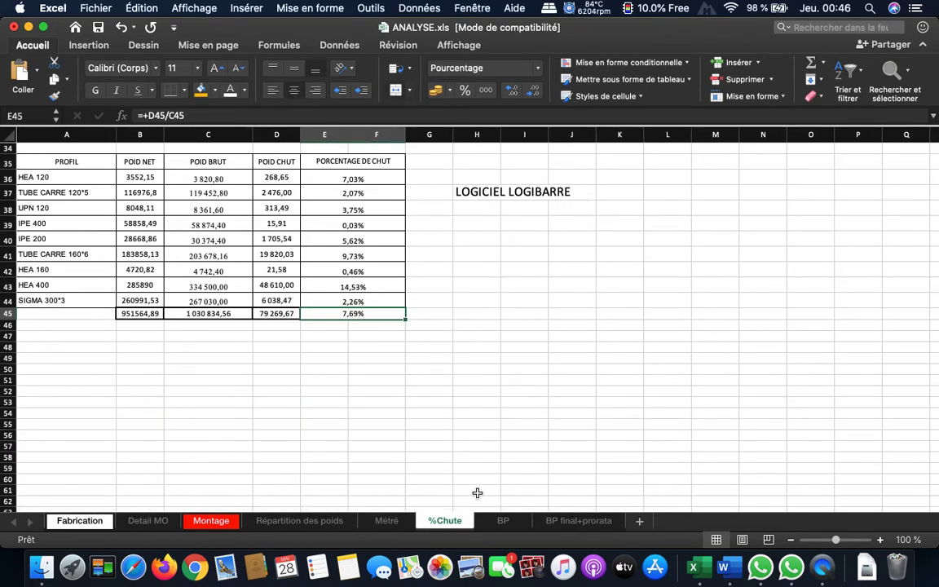
View the price schedule on the BP sheet and check the formula in H39 beside the Chéneaux line.
left_click(502, 521)
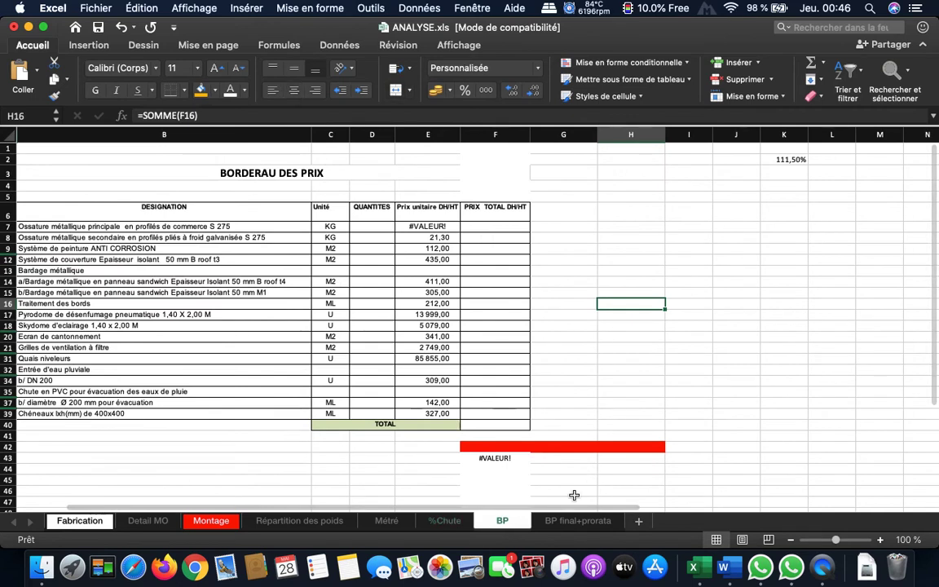
left_click(657, 414)
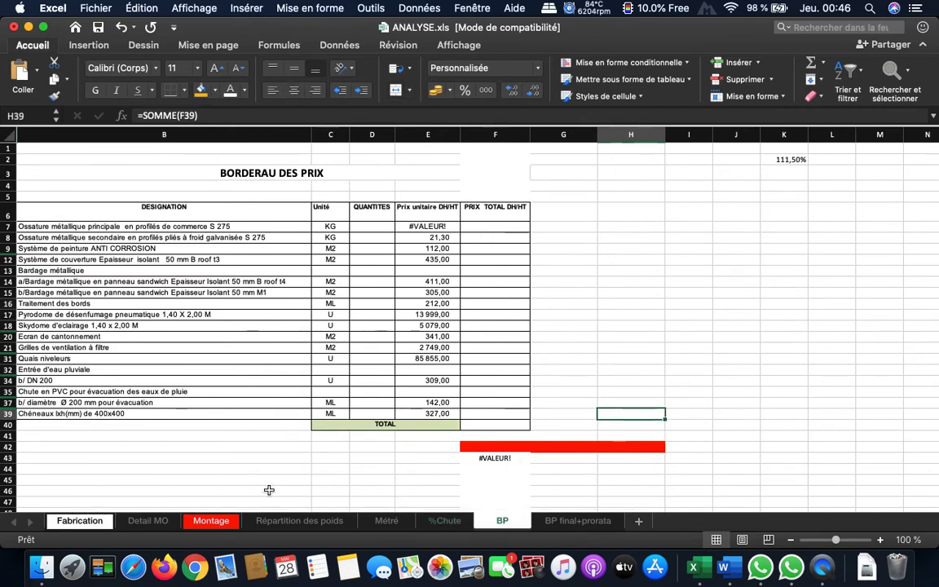
left_click(558, 432)
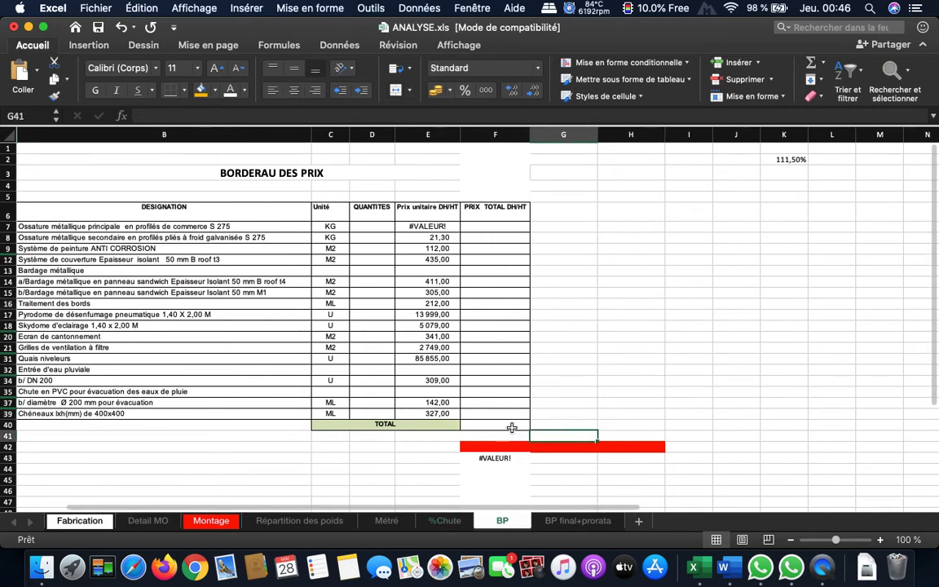
Return to the Fabrication sheet and check the formula for Prix de vente en DH/HT in G91.
left_click(556, 405)
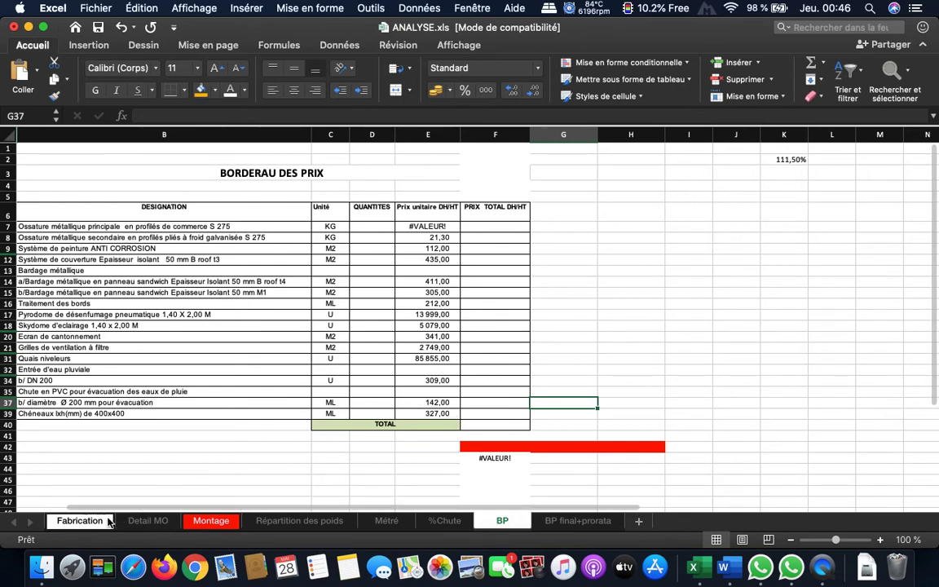
left_click(79, 520)
scroll(389, 341, "down", 10)
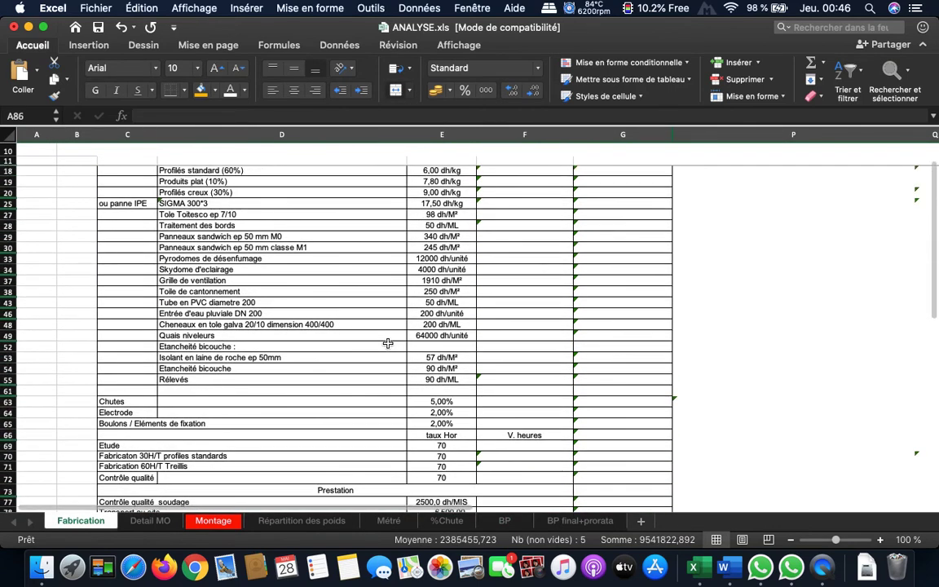
scroll(388, 344, "down", 2)
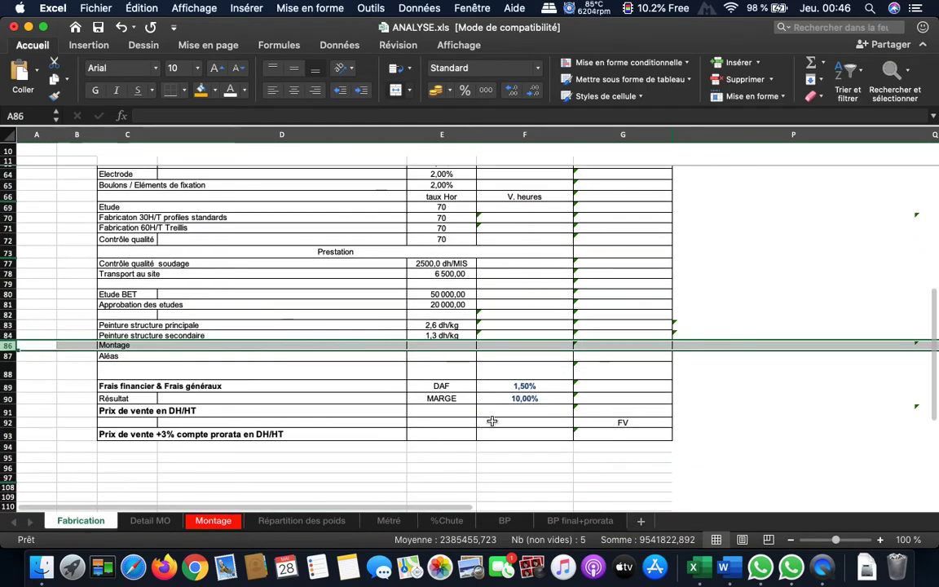
left_click(17, 411)
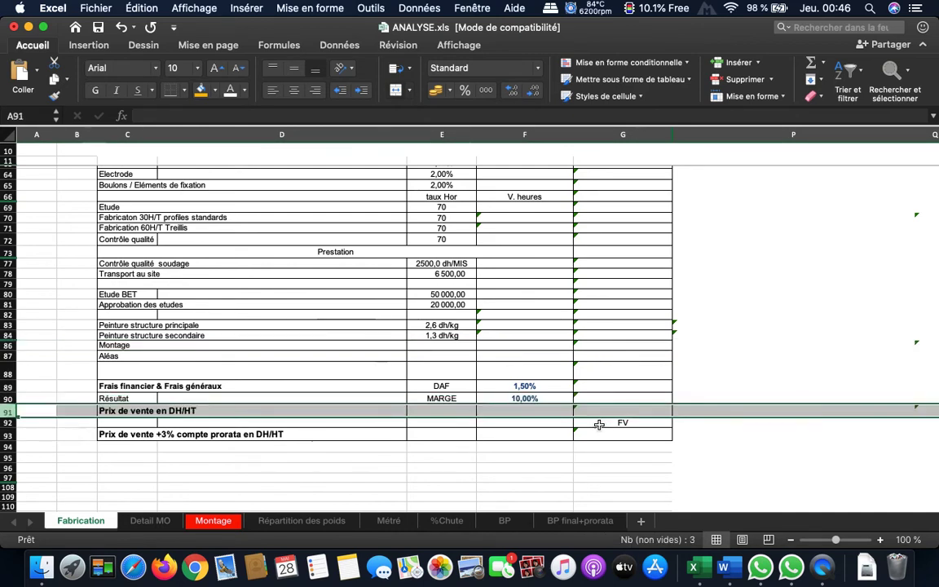
left_click(654, 410)
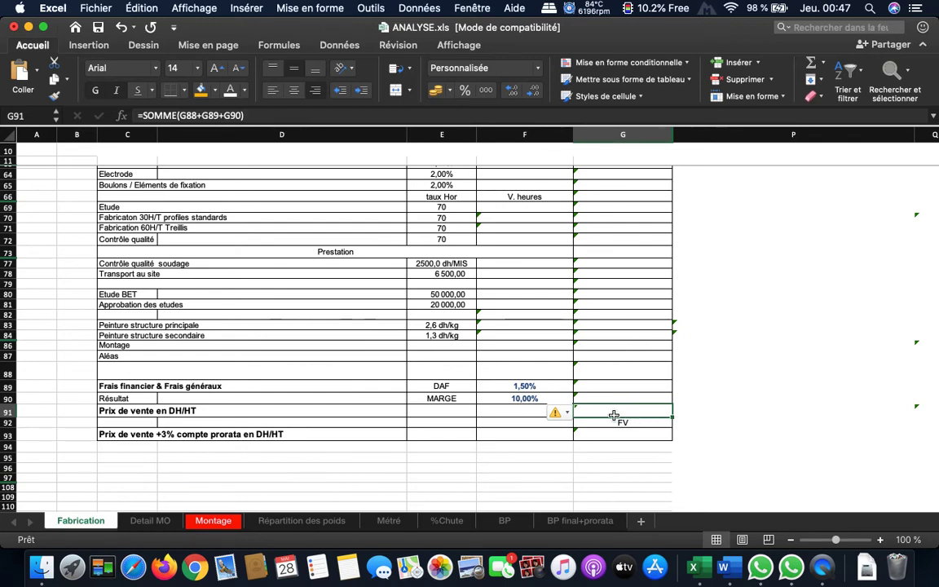
Check the formula in F42 on the BP sheet, trace it to its source cell on the Fabrication sheet, and return to BP.
left_click(503, 521)
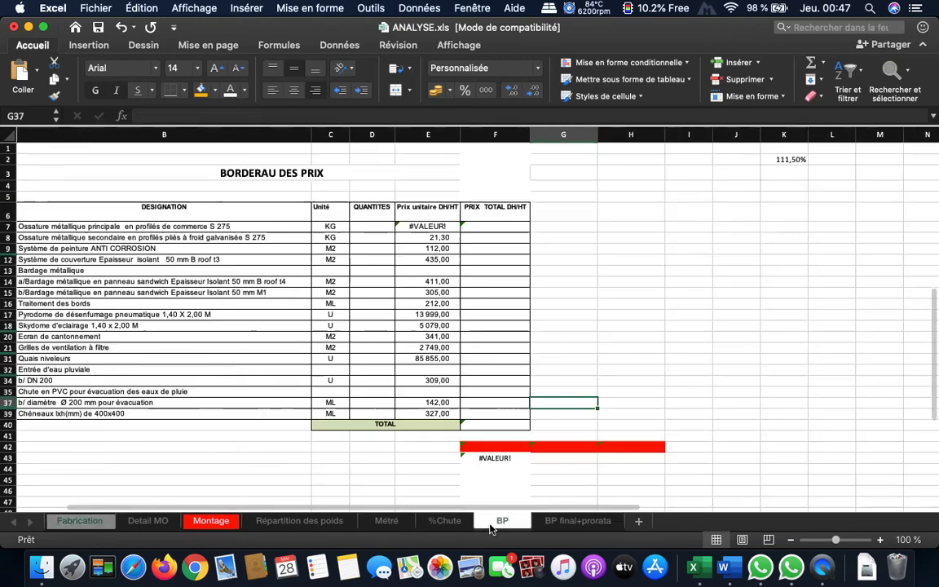
left_click(516, 464)
left_click(495, 457)
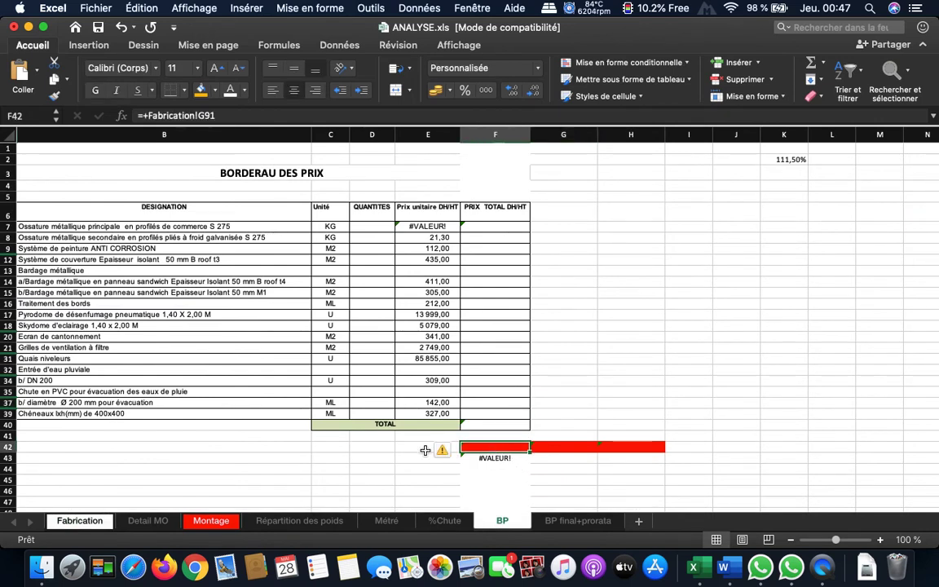
left_click(454, 447)
left_click(512, 447)
key("ctrl+[")
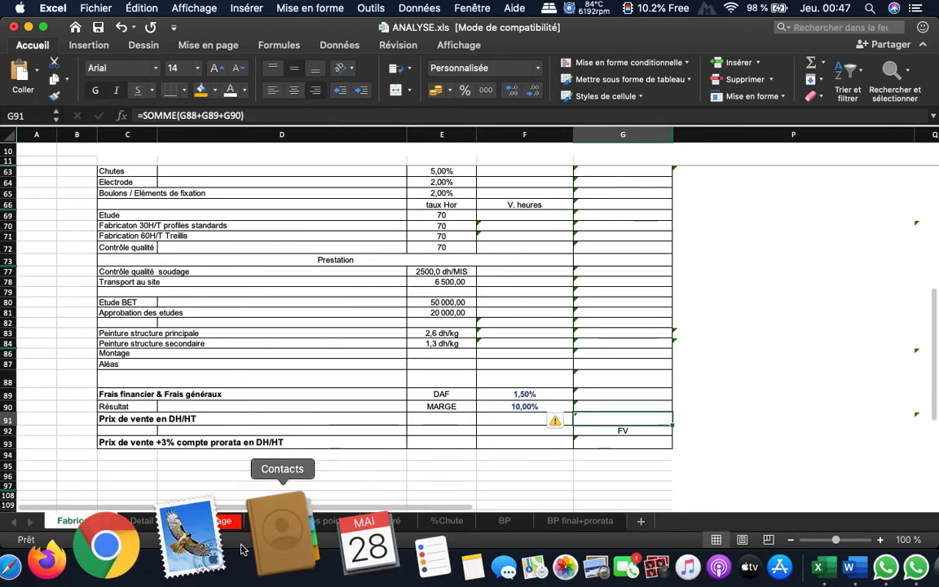
left_click(502, 521)
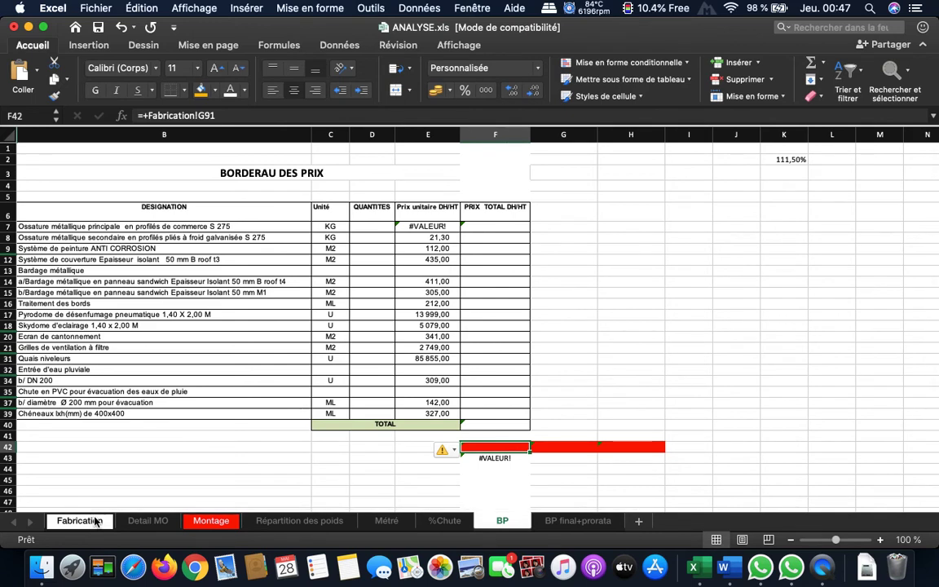
Inspect the TOTAL formula in F40 of the price schedule and the range of cells it sums.
left_click(492, 427)
key("super+shift+t")
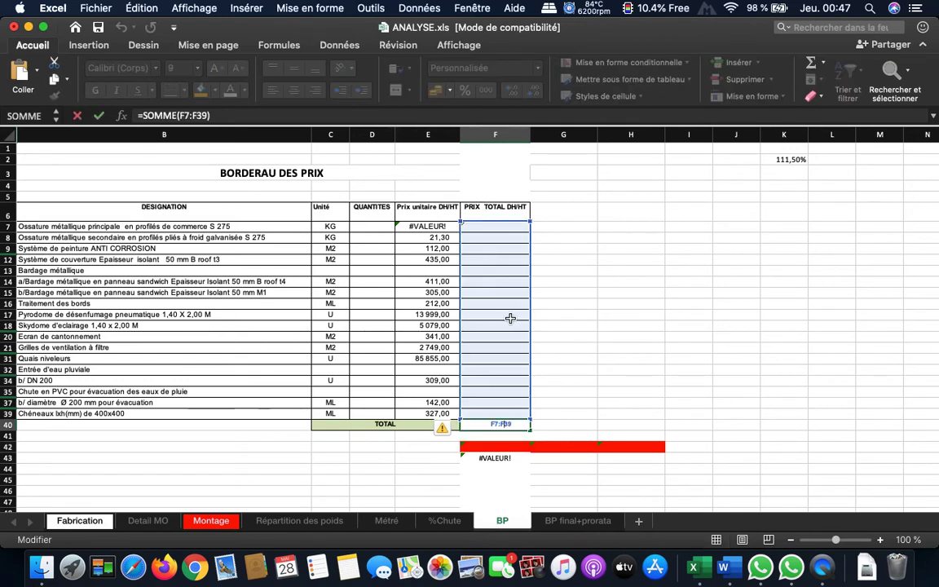
key("Return")
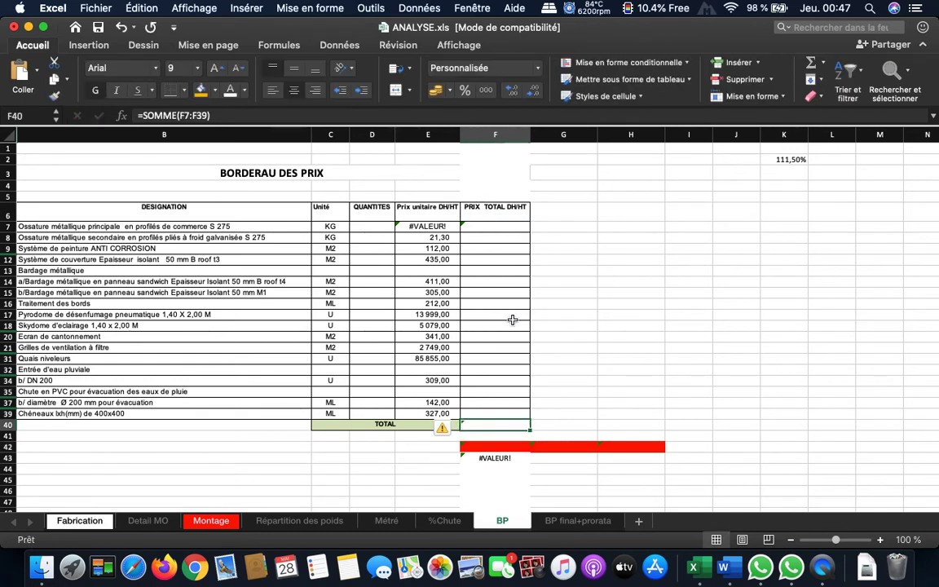
Compare the formulas in the red cells F42 and G42 with the schedule total in F40.
left_click(501, 447)
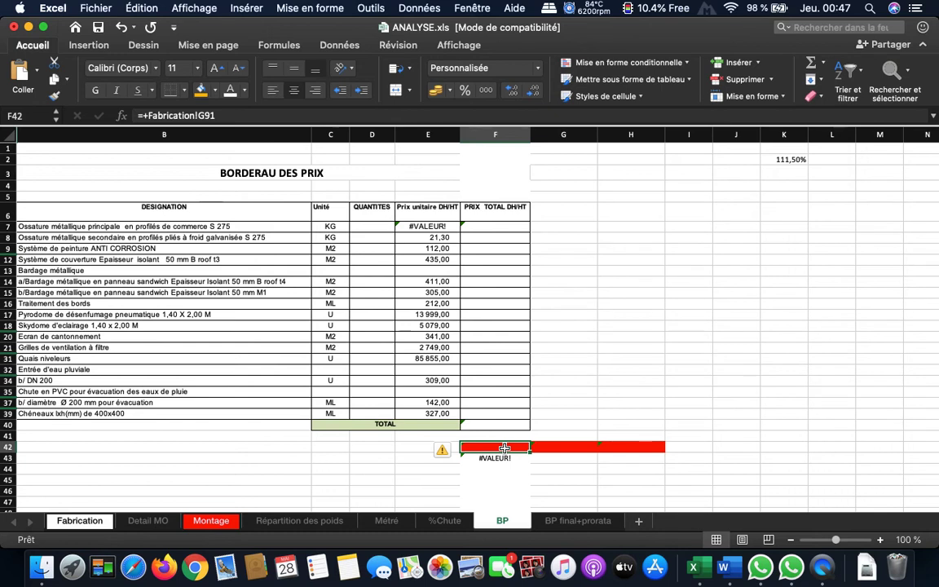
left_click(581, 448)
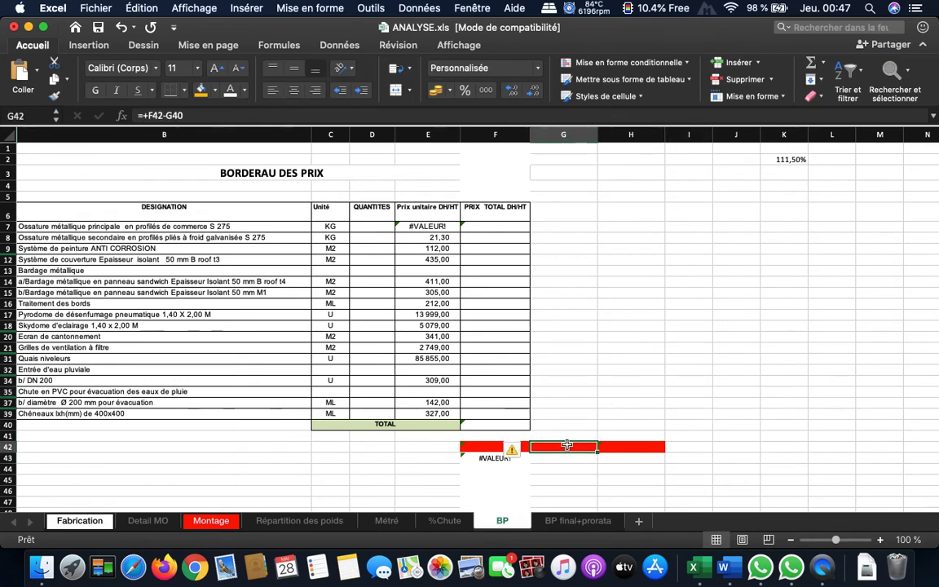
key("Left")
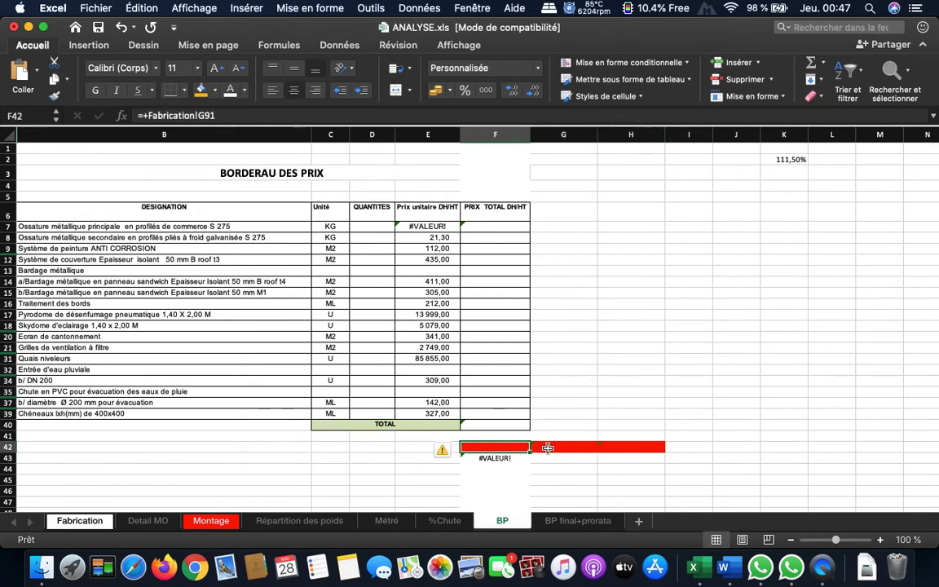
left_click(541, 446)
left_click(497, 428)
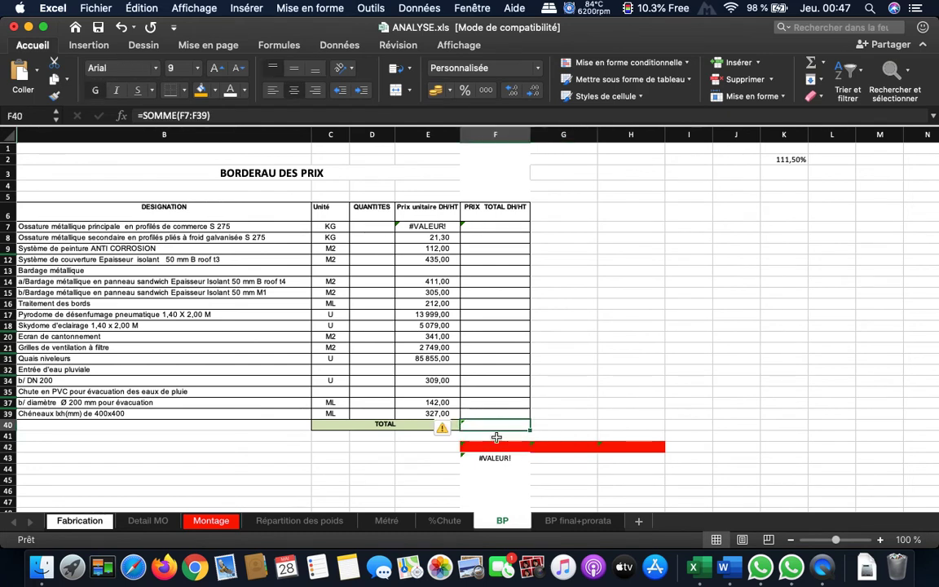
left_click(497, 442)
left_click(497, 425)
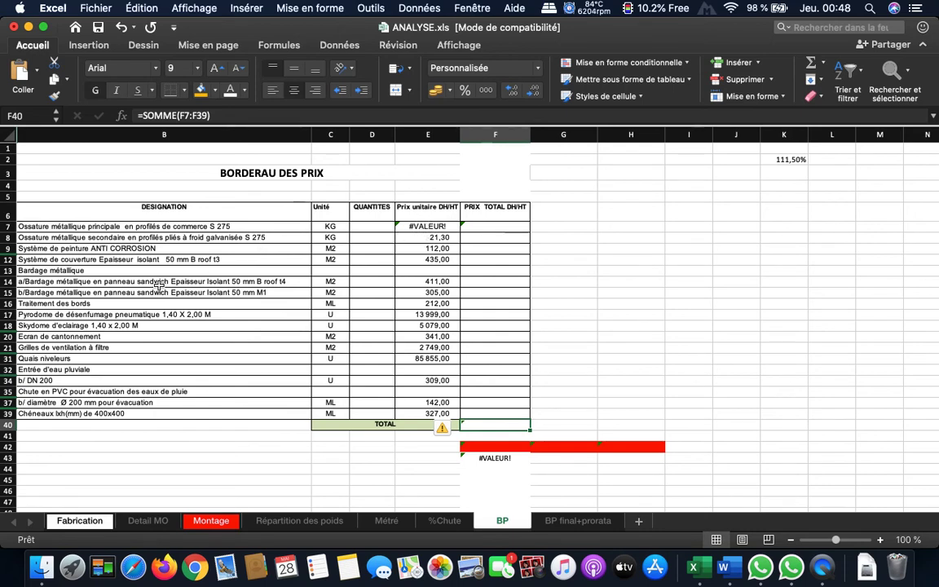
Highlight the anti-corrosion paint and roofing rows on BP, and look over the Pose rates on the Detail MO sheet.
left_click(8, 248)
left_click(8, 248)
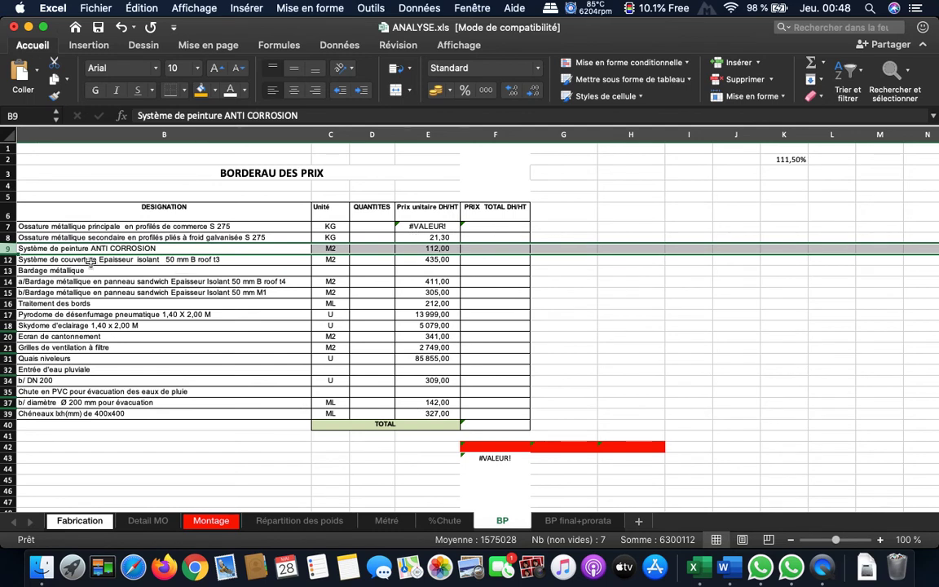
left_click(18, 259)
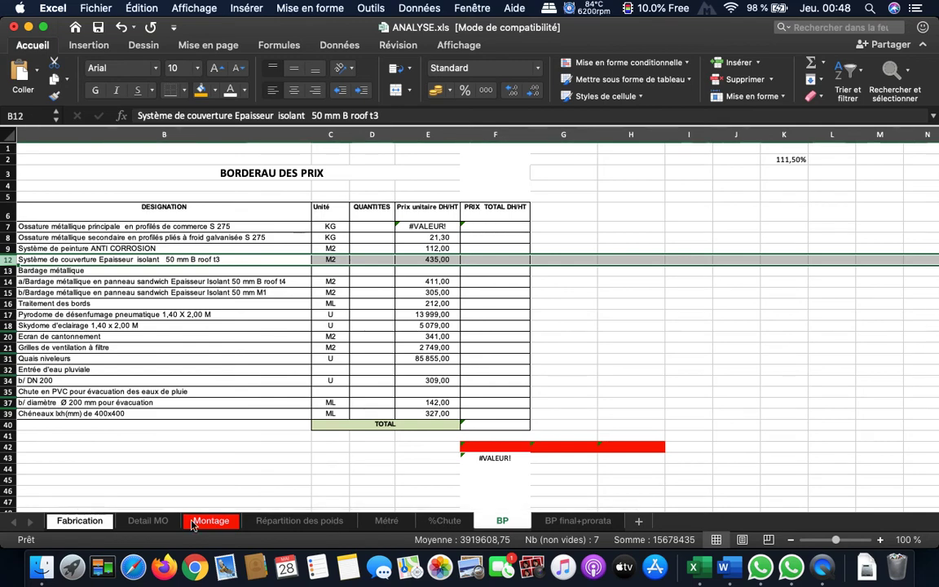
left_click(148, 521)
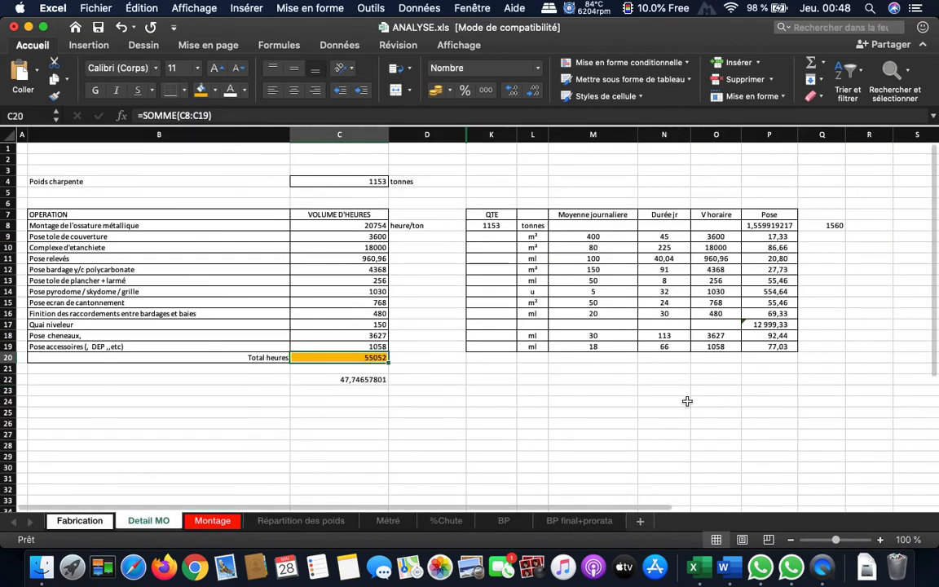
left_click(830, 292)
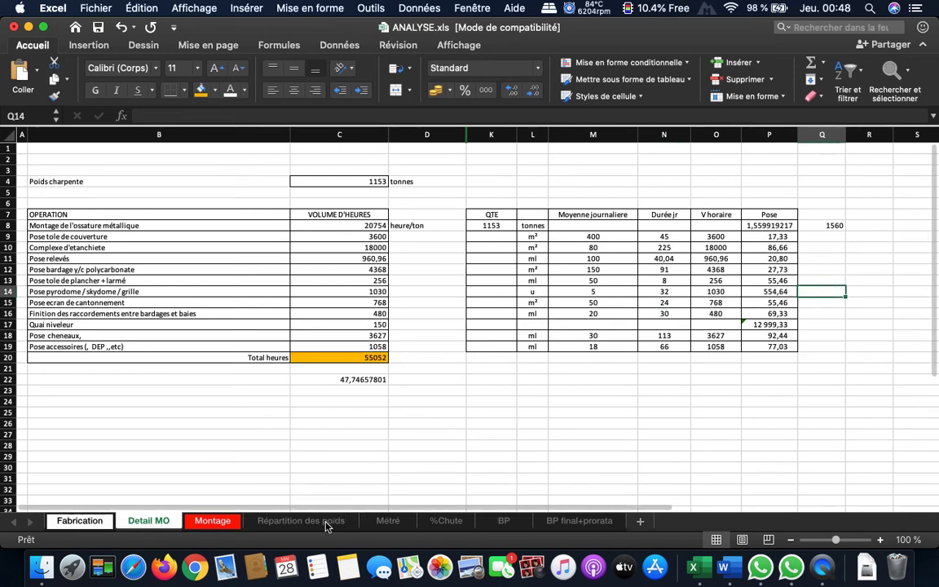
Return to the BP sheet, highlight the row of cladding item a/, and check the formula in H14.
left_click(493, 523)
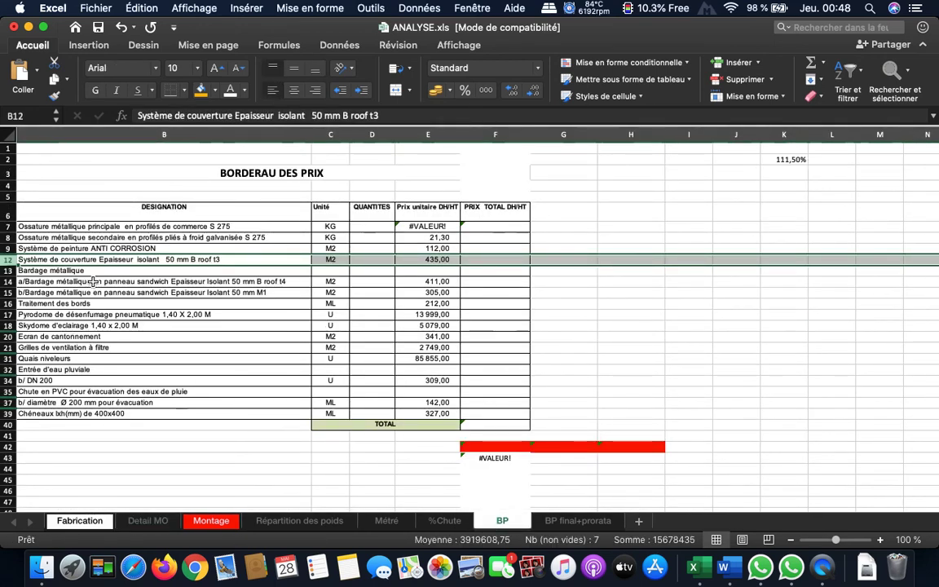
left_click(8, 282)
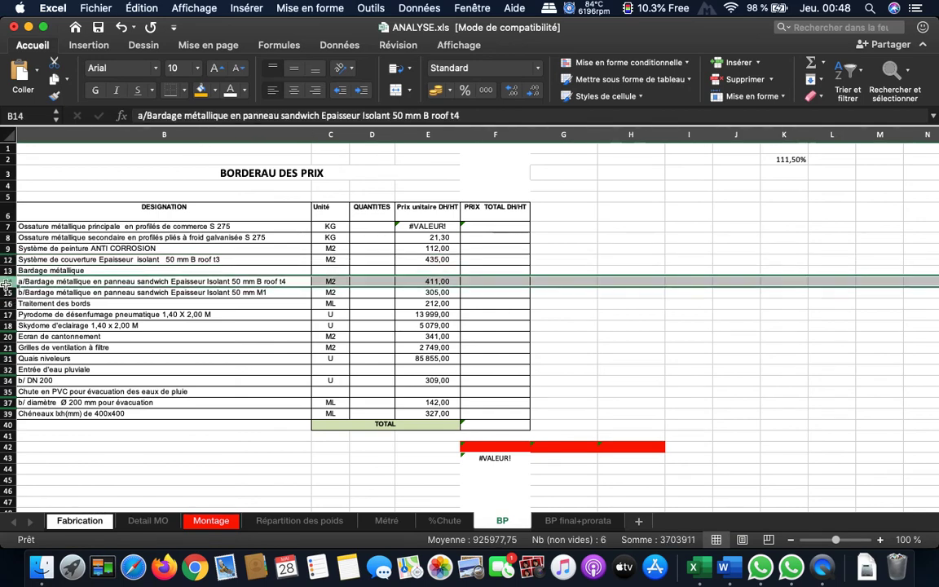
left_click(640, 282)
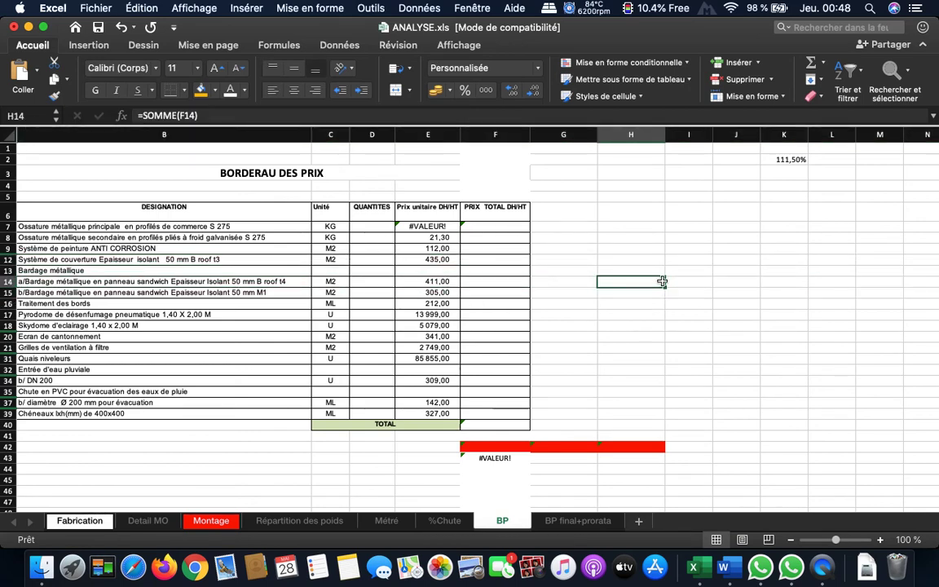
left_click(675, 281)
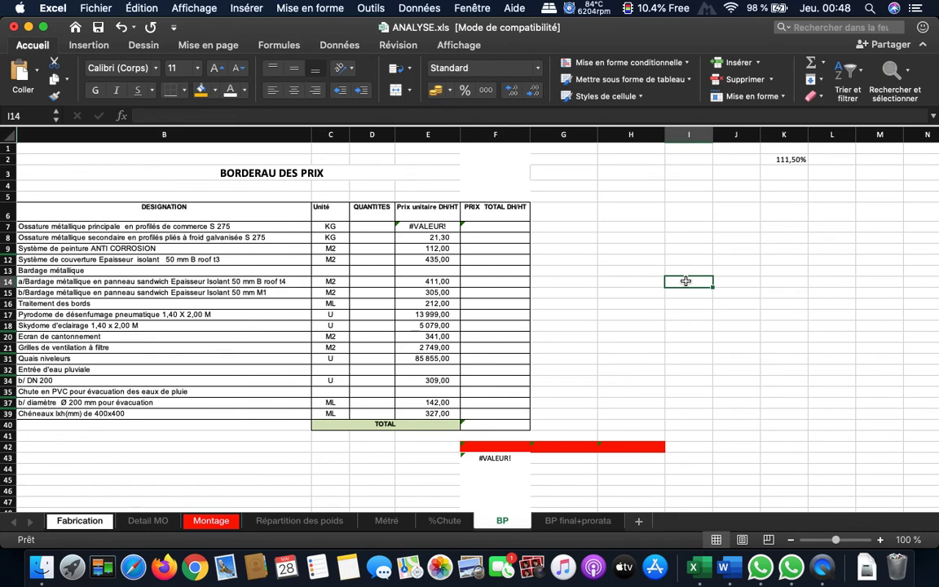
type("+")
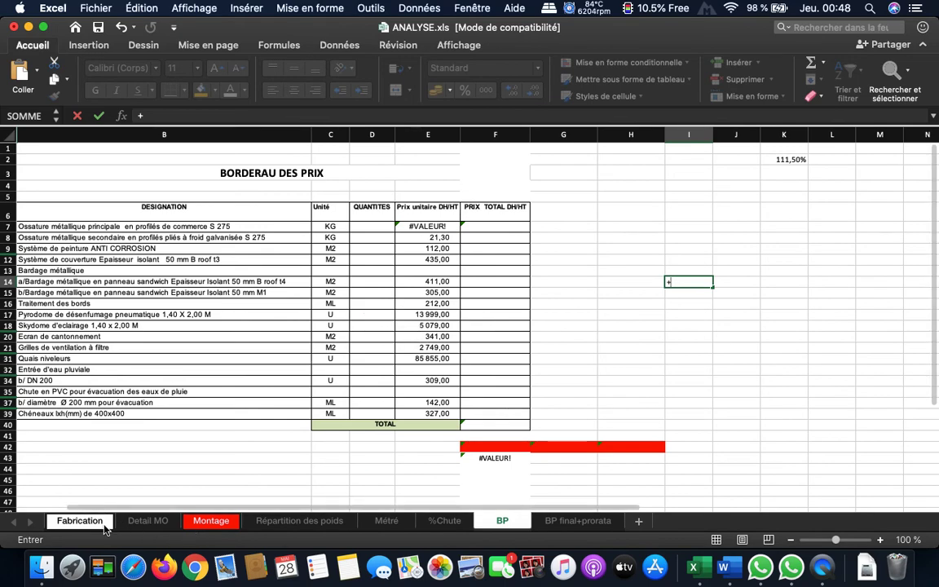
left_click(80, 521)
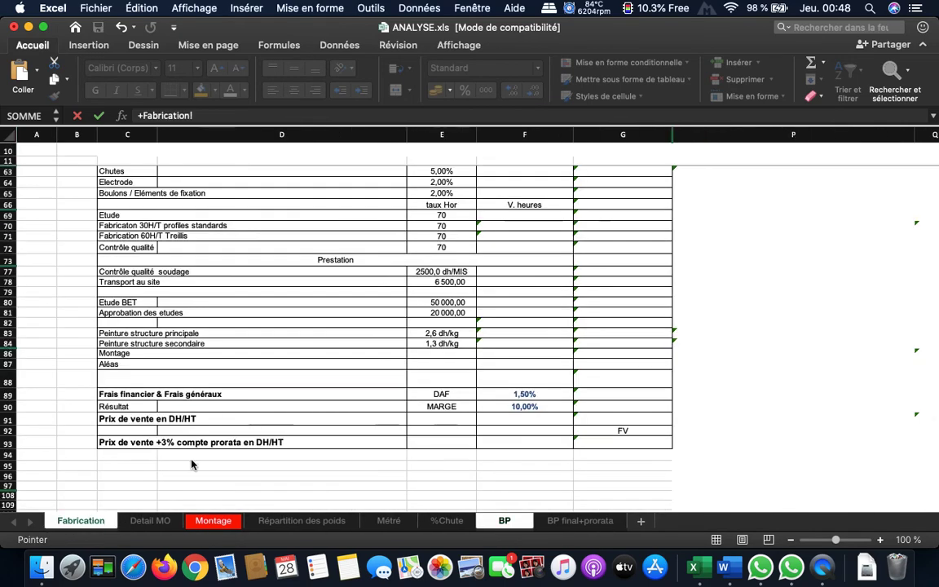
scroll(373, 319, "up", 10)
scroll(374, 323, "up", 2)
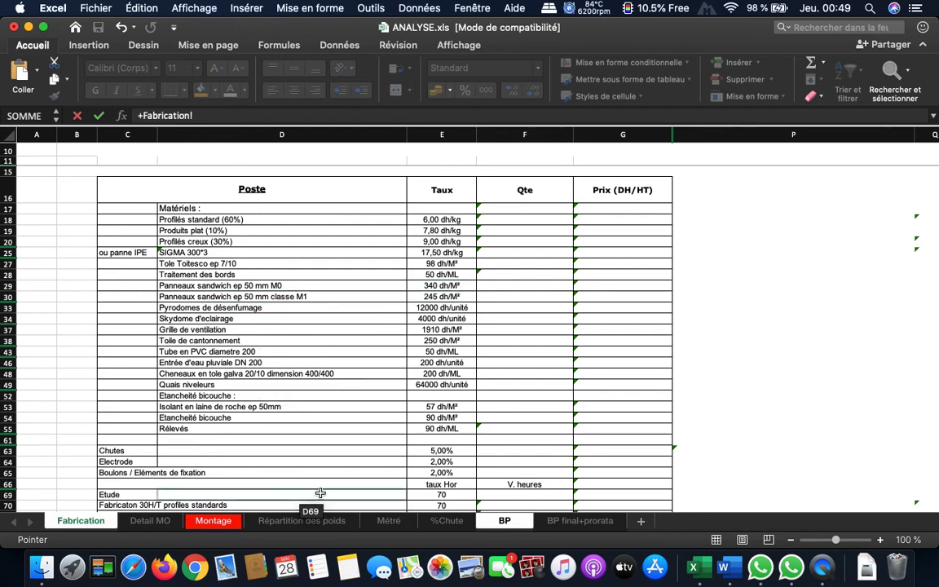
key("Escape")
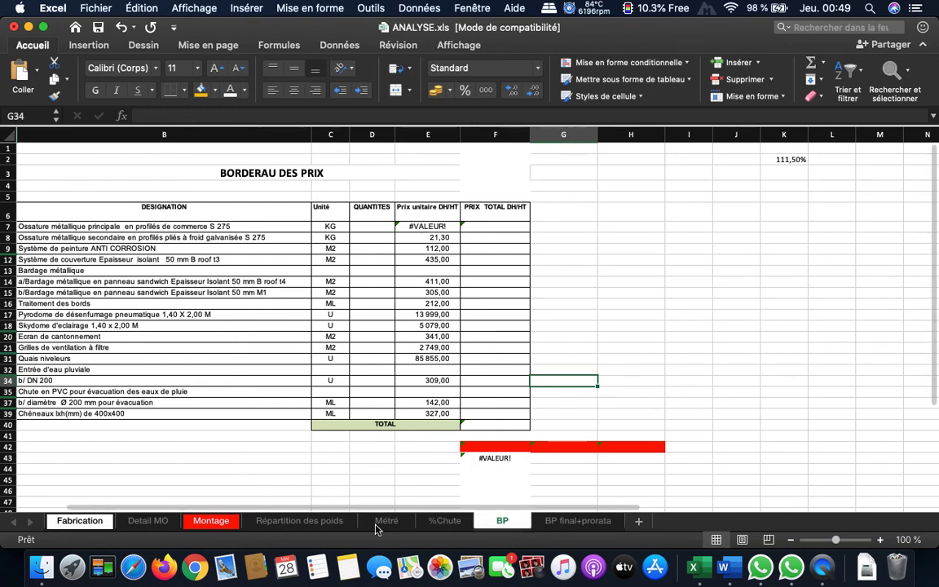
Go to the Detail MO sheet and check the Pose rate formulas in P11 and P9.
left_click(233, 529)
left_click(259, 527)
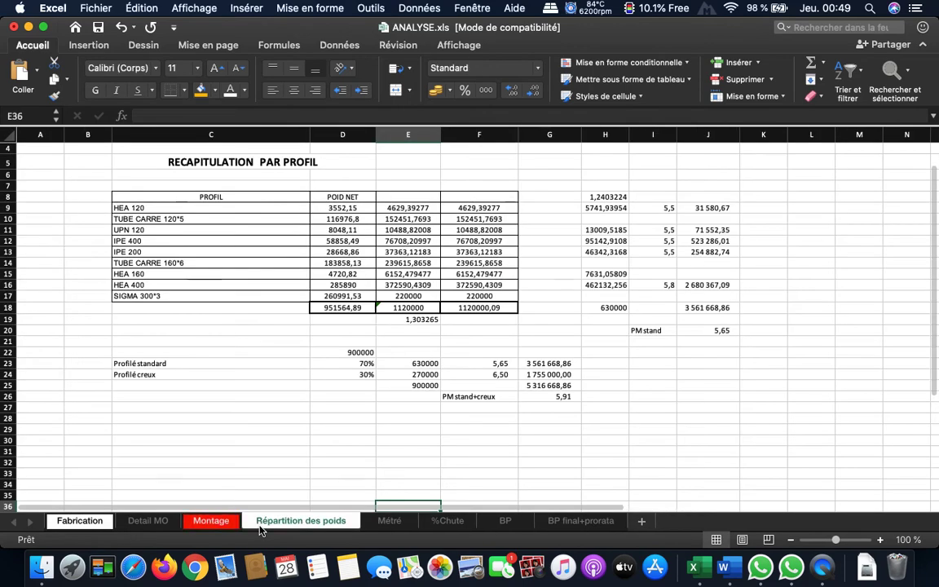
left_click(153, 522)
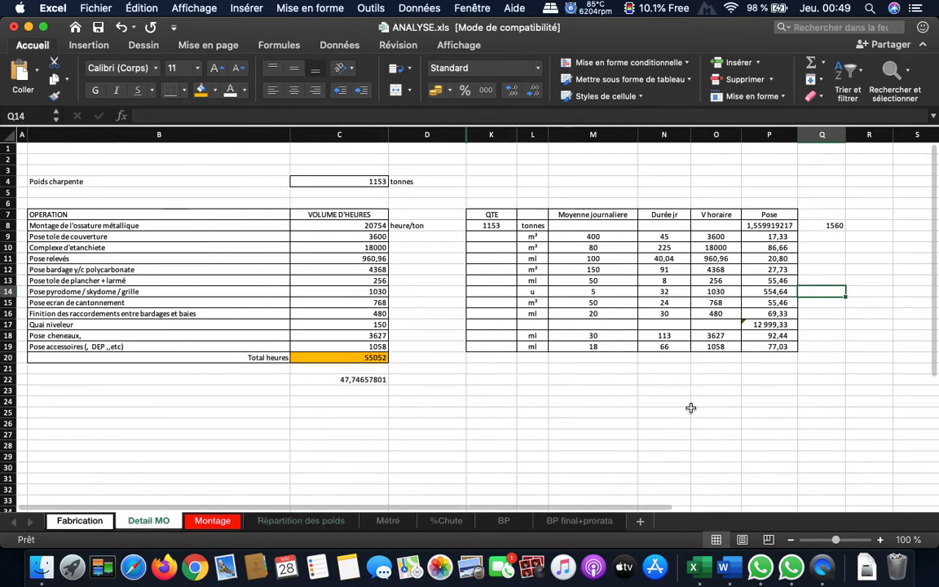
left_click(789, 259)
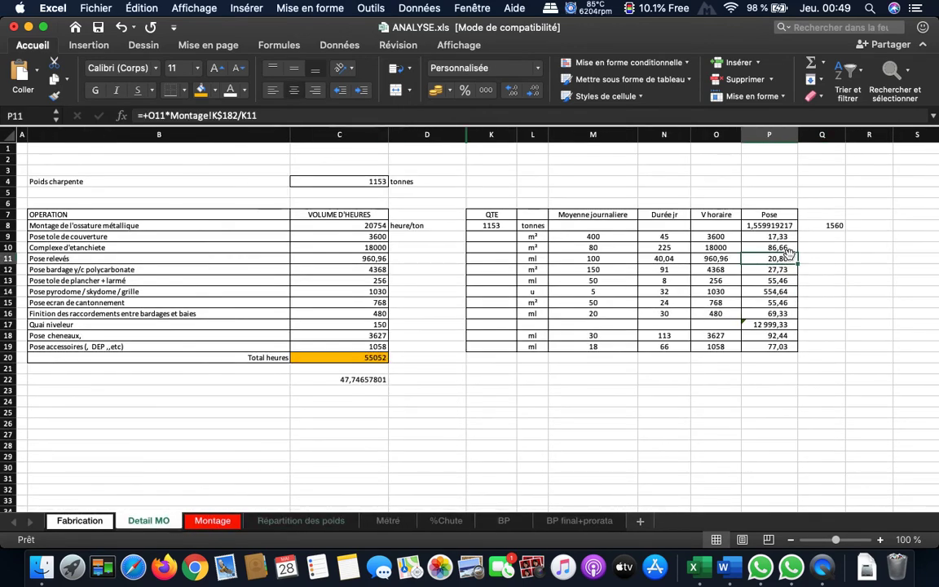
left_click(787, 237)
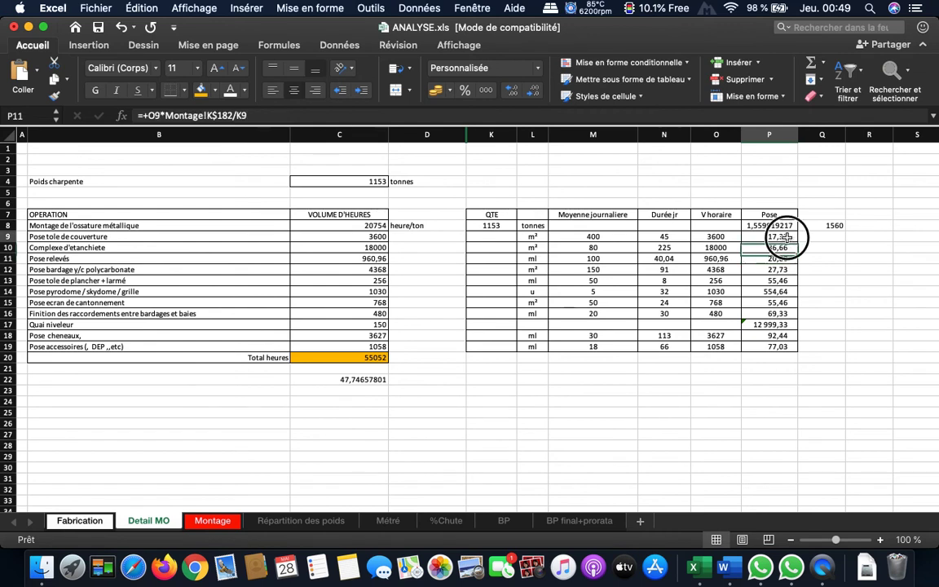
left_click(820, 269)
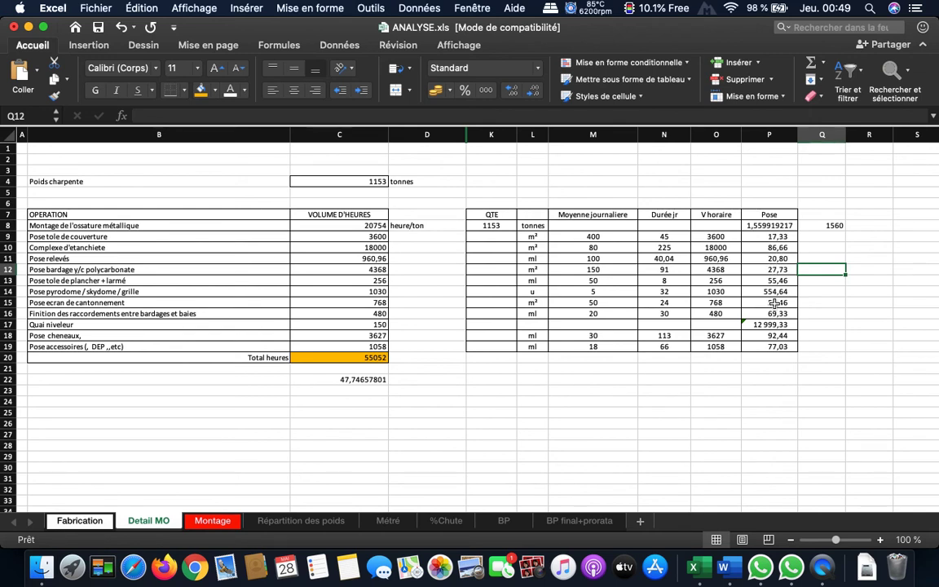
Examine which cells the Pose formula in P9 for roof sheeting refers to, leaving the formula as it is.
left_click(772, 236)
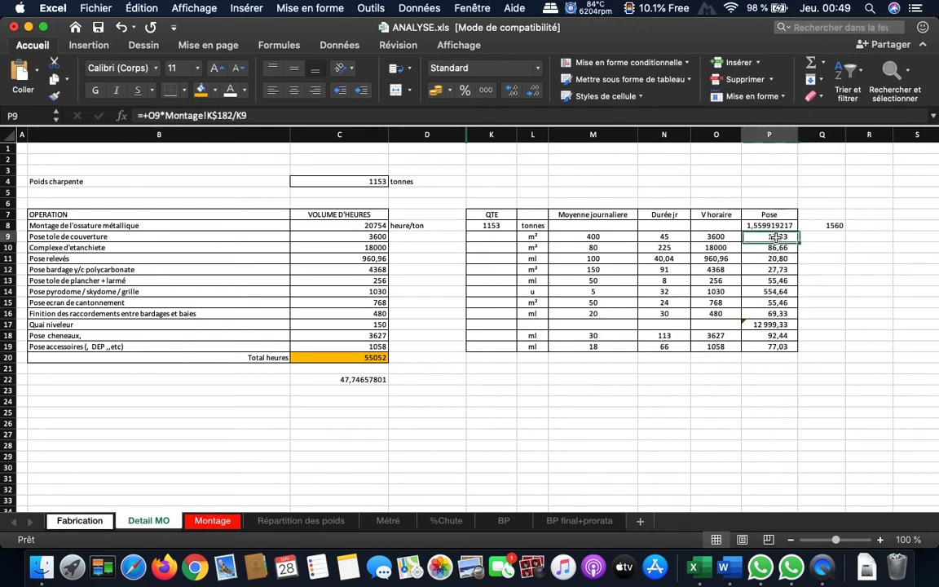
double_click(772, 237)
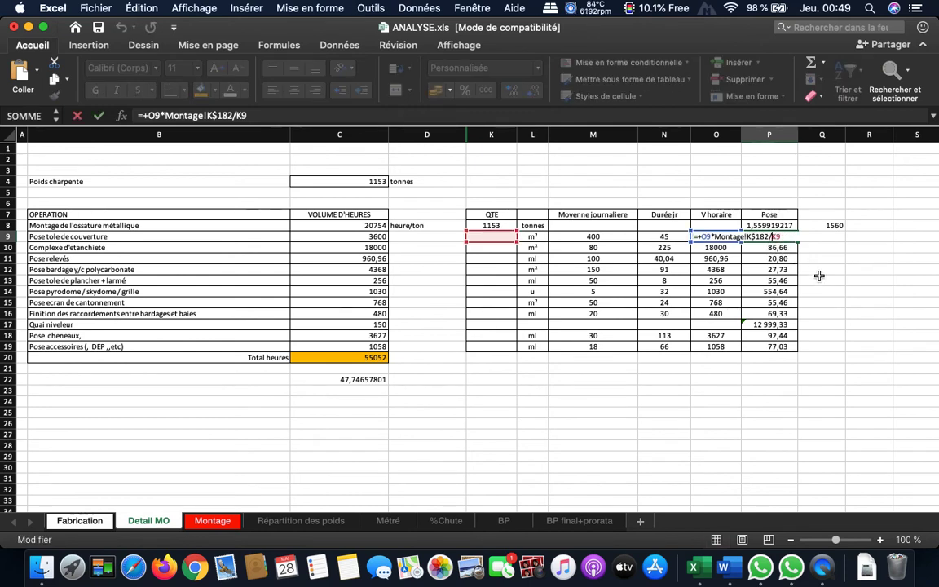
key("Escape")
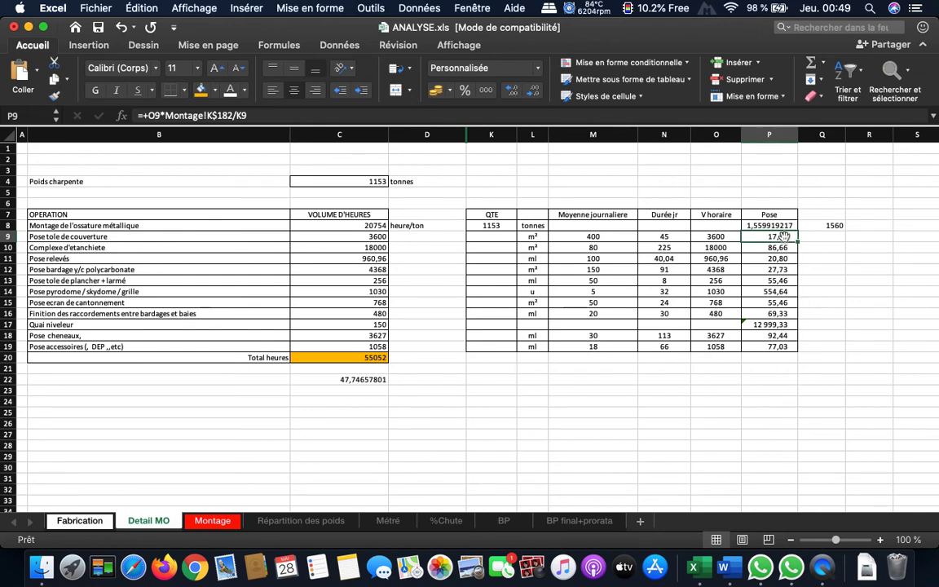
double_click(782, 237)
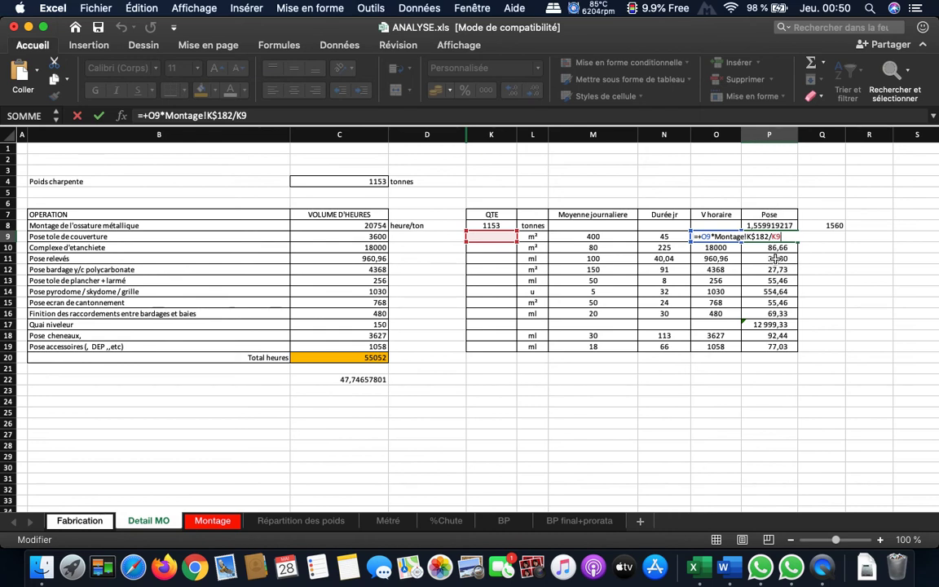
key("Return")
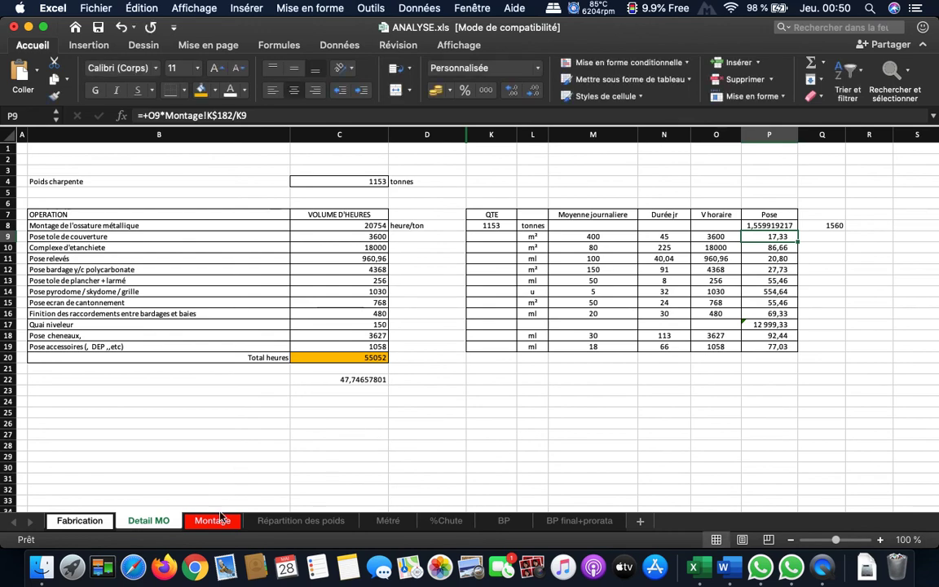
Look up the hourly rate on the Montage sheet, and return to the roof sheeting row and its Pose rate on Detail MO.
key("ctrl+Page_Down")
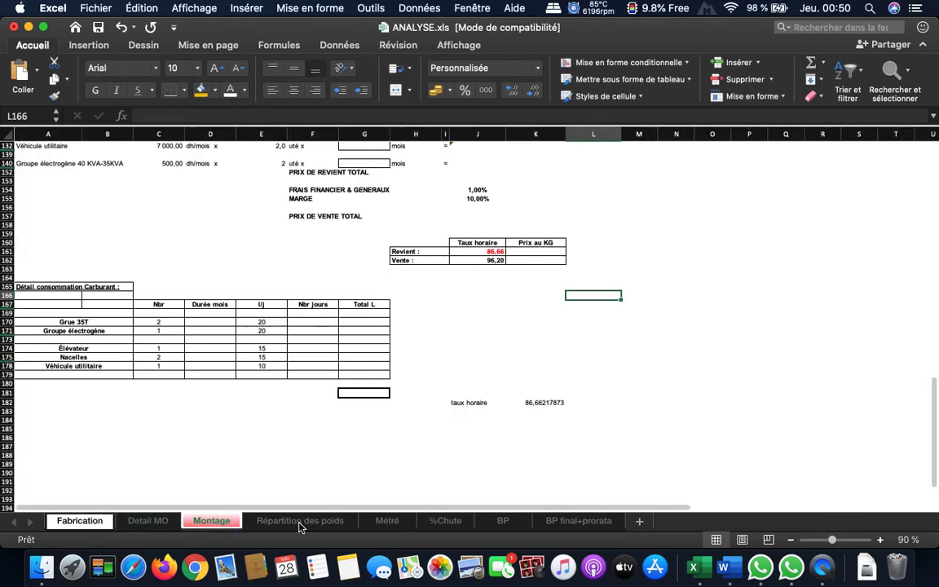
left_click(148, 520)
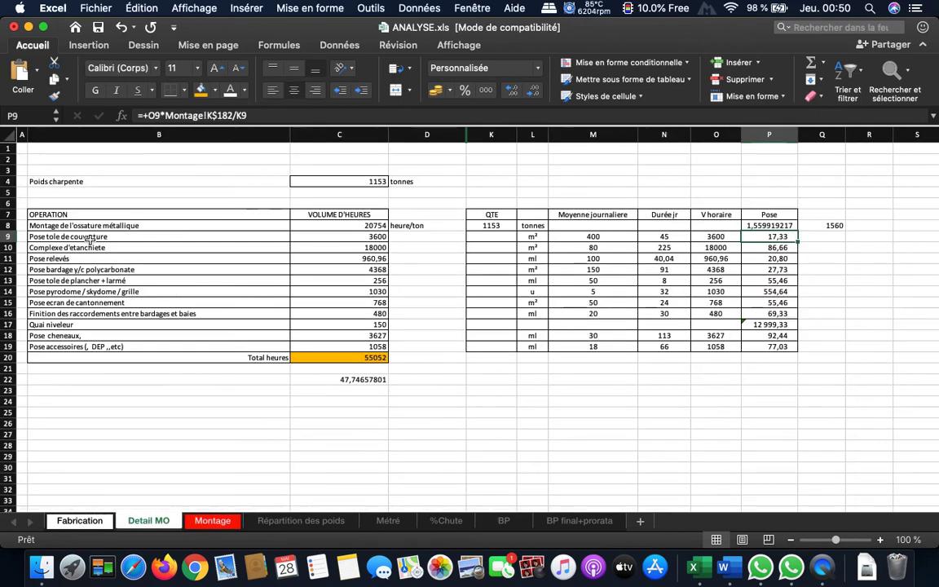
left_click(12, 238)
left_click(769, 237)
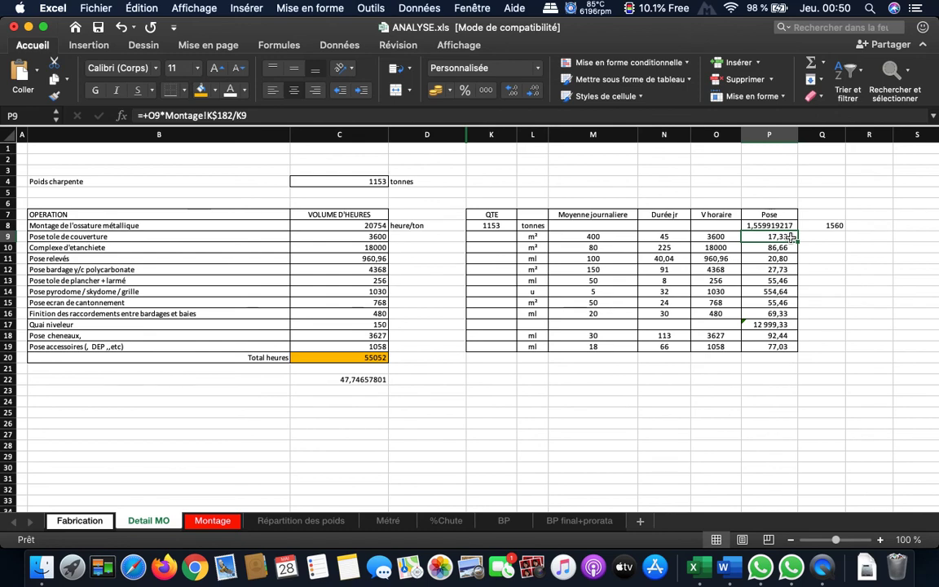
Highlight the row of cladding item a/ on BP and look over the material rates on the Fabrication sheet.
left_click(504, 521)
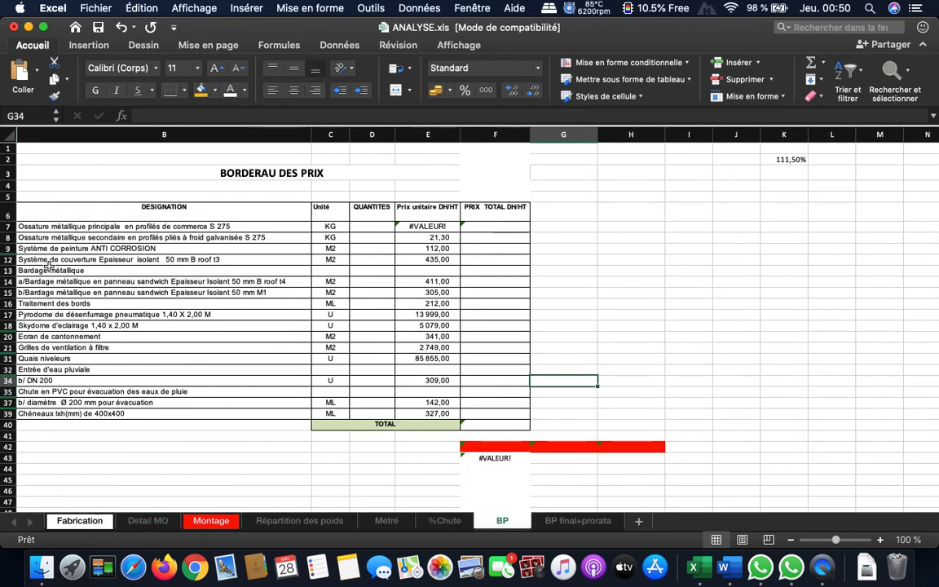
left_click_drag(8, 281, 402, 280)
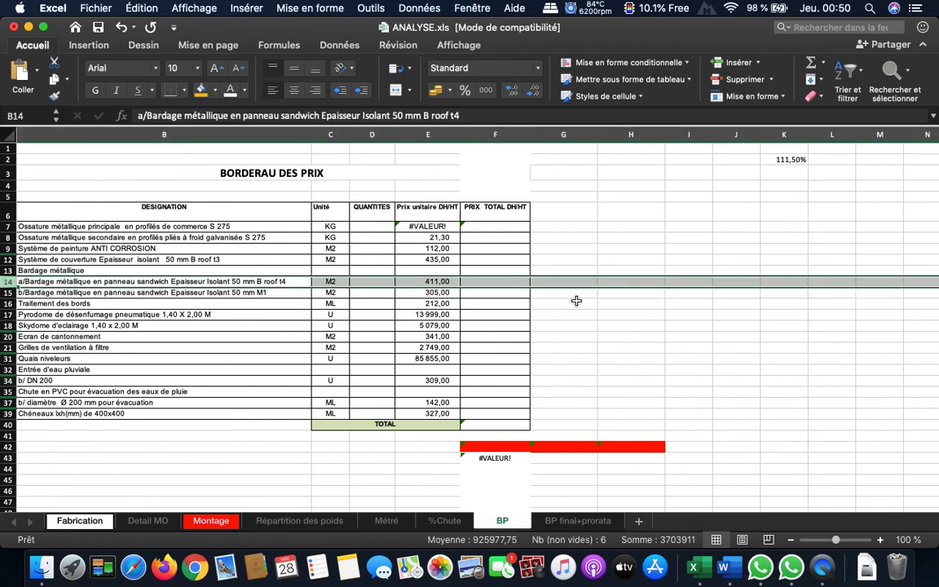
left_click(94, 524)
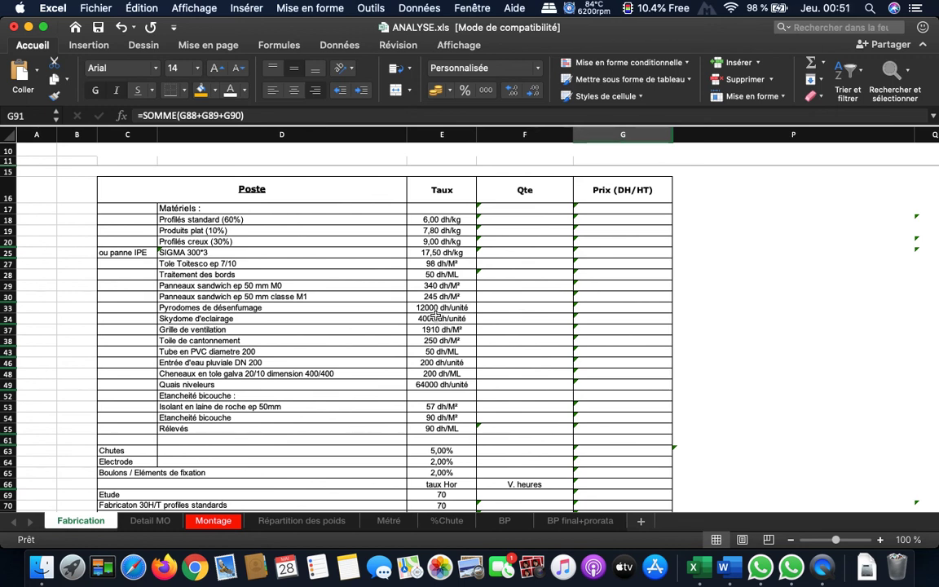
left_click(504, 519)
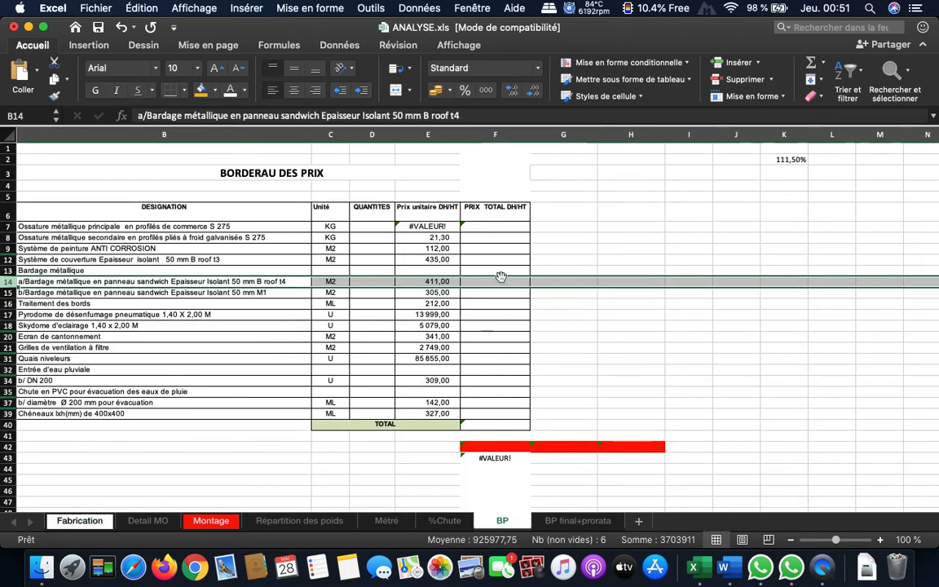
Review the Pose rates on Detail MO, and check the total price formula of the roofing row in F12 on BP.
left_click(204, 522)
left_click(159, 522)
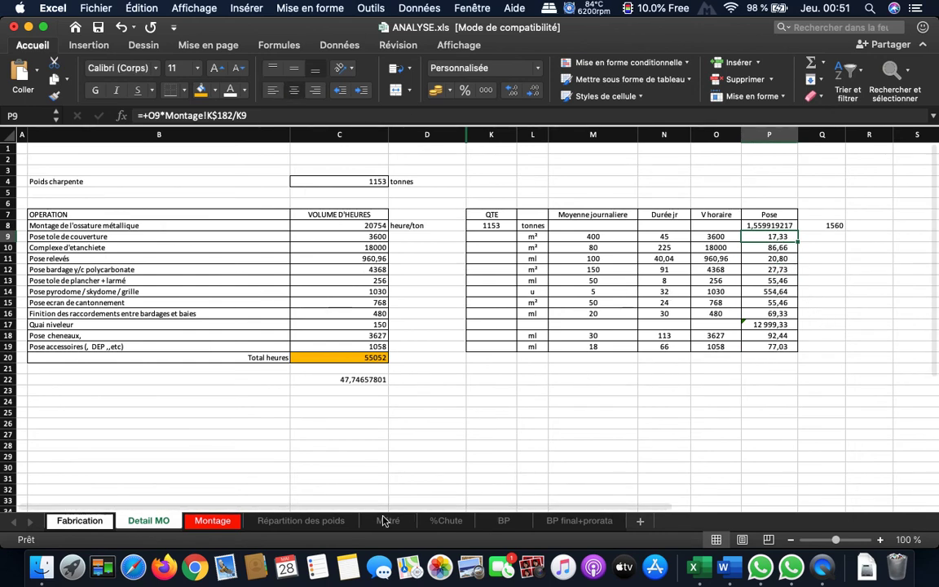
left_click(483, 523)
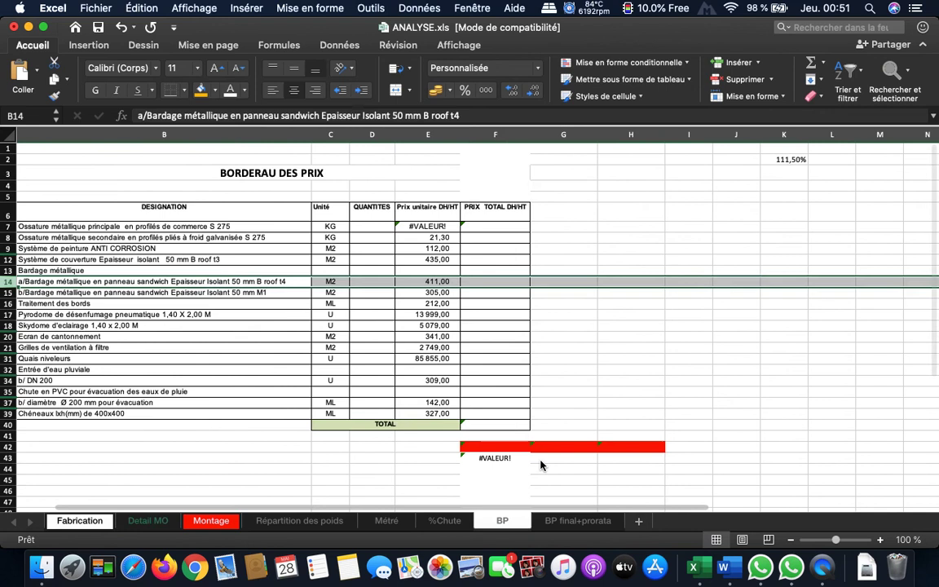
left_click(496, 259)
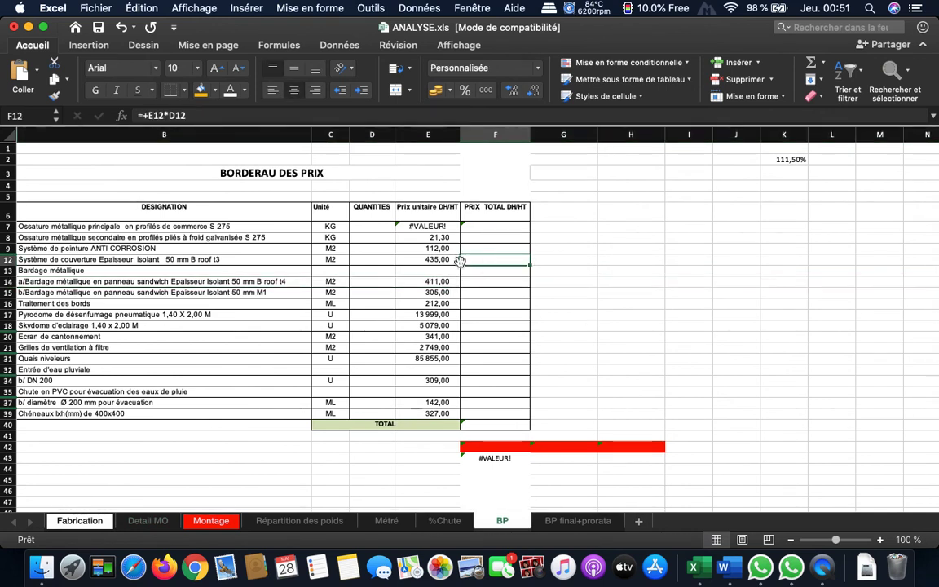
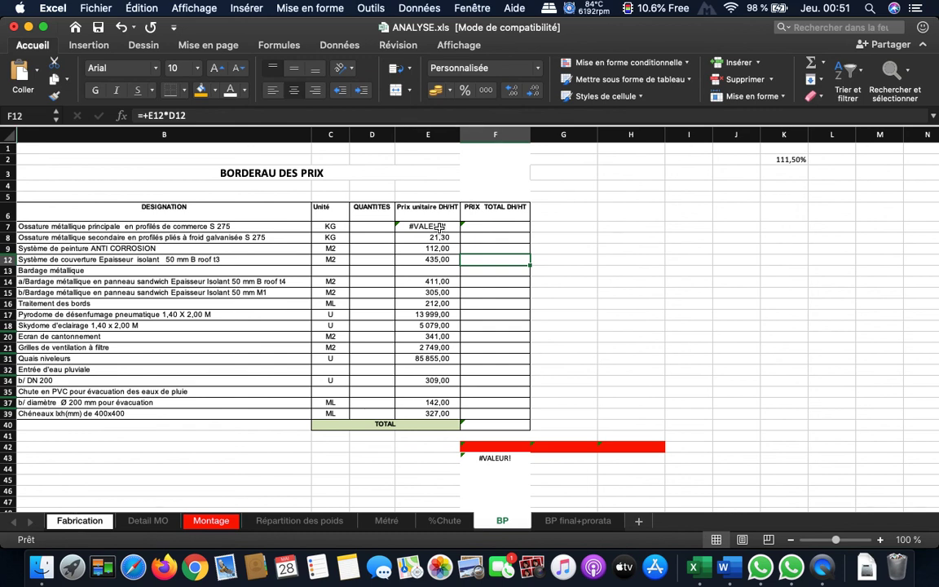
left_click(563, 259)
key("Right")
key("Right")
key("Down")
key("Down")
key("Down")
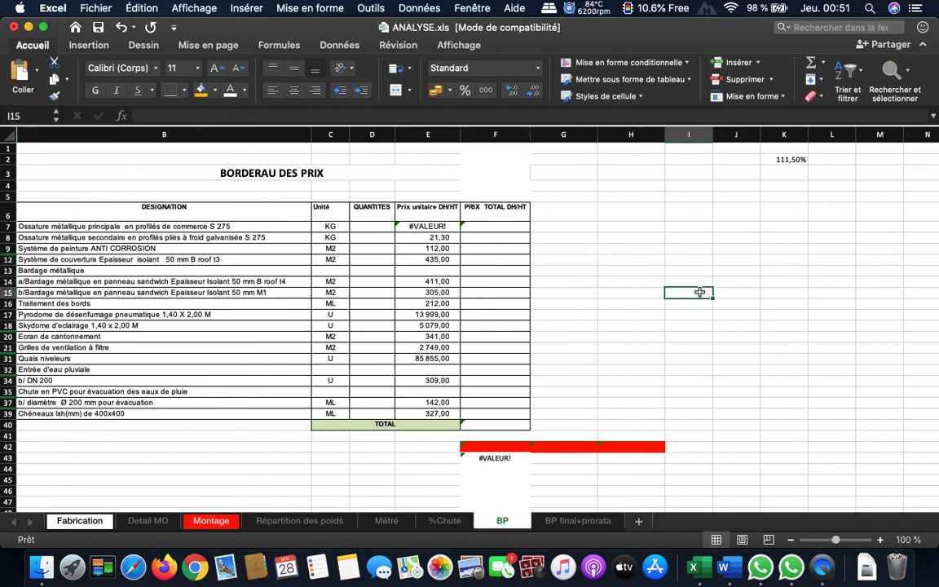
key("Left")
key("Up")
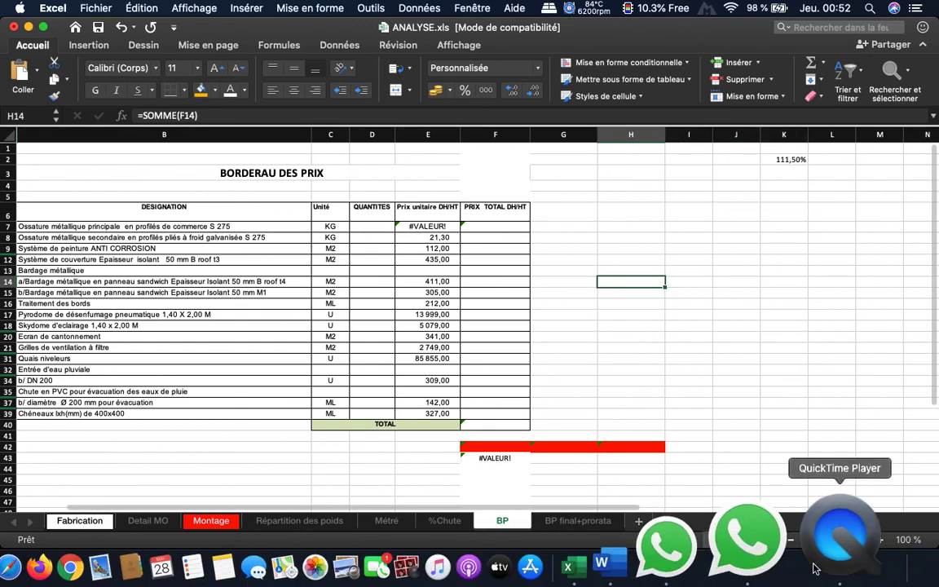
View the BP final+prorata sheet and return to the BP price schedule.
left_click(561, 323)
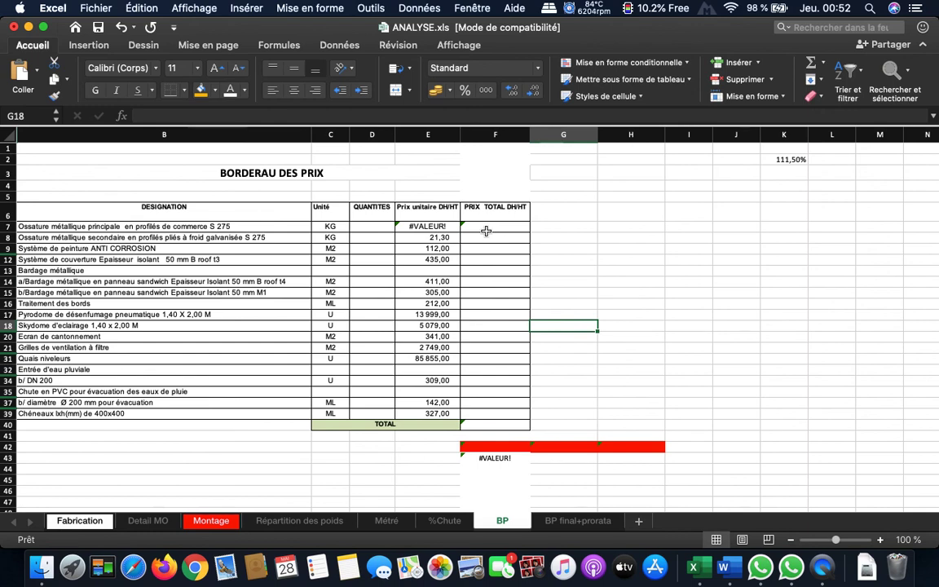
left_click(566, 523)
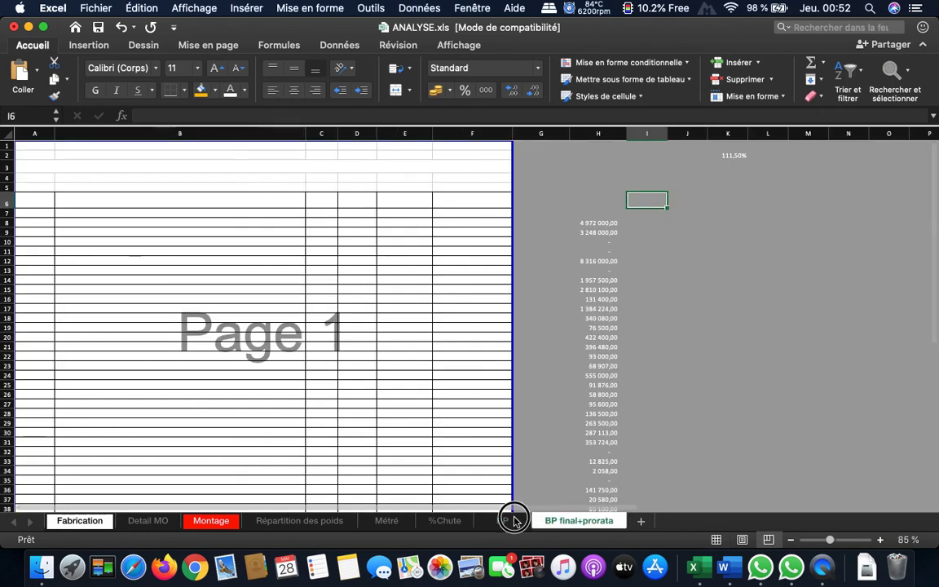
left_click(500, 520)
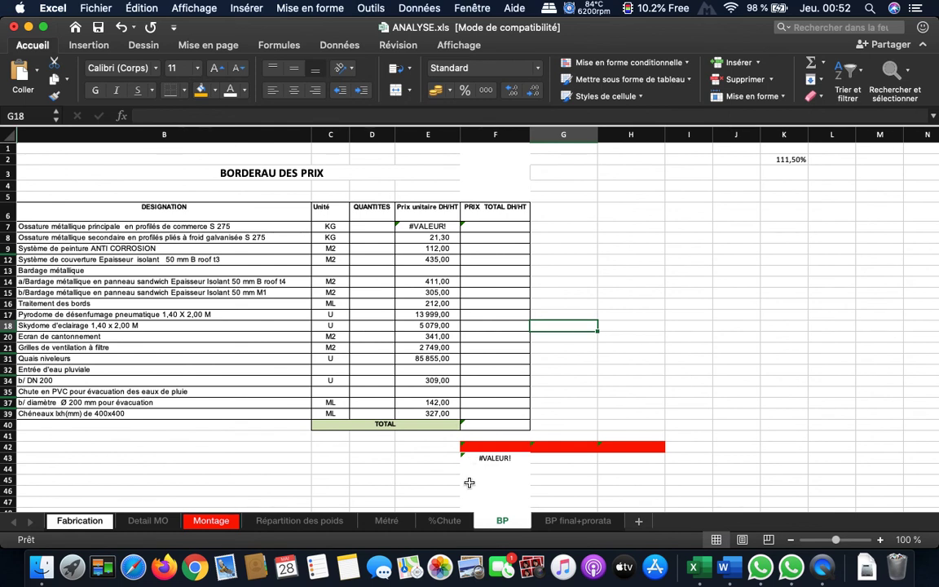
left_click(553, 292)
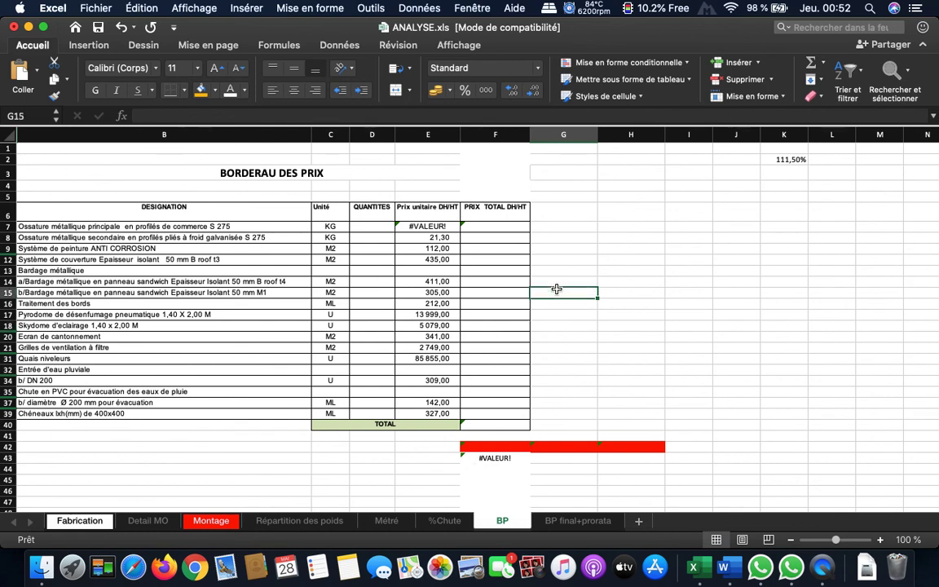
left_click(824, 563)
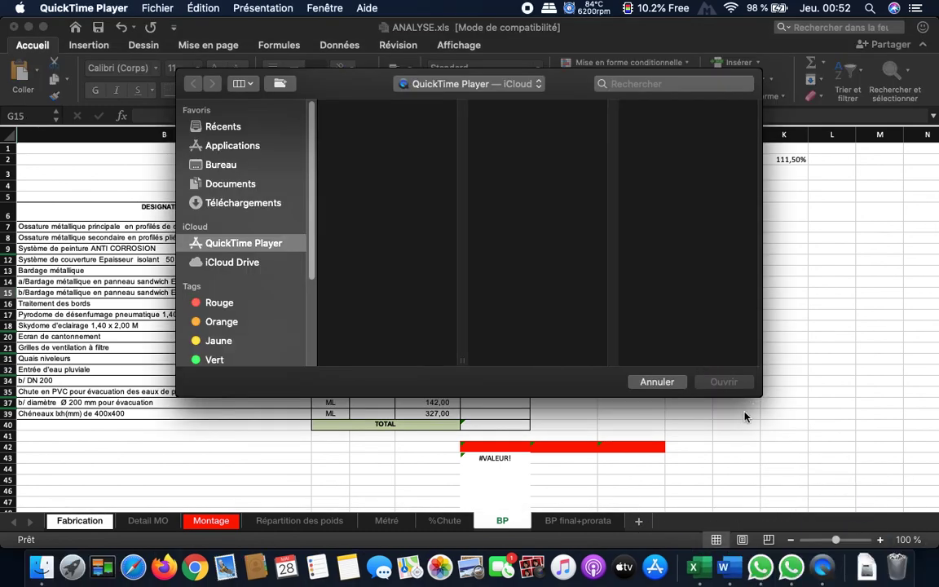